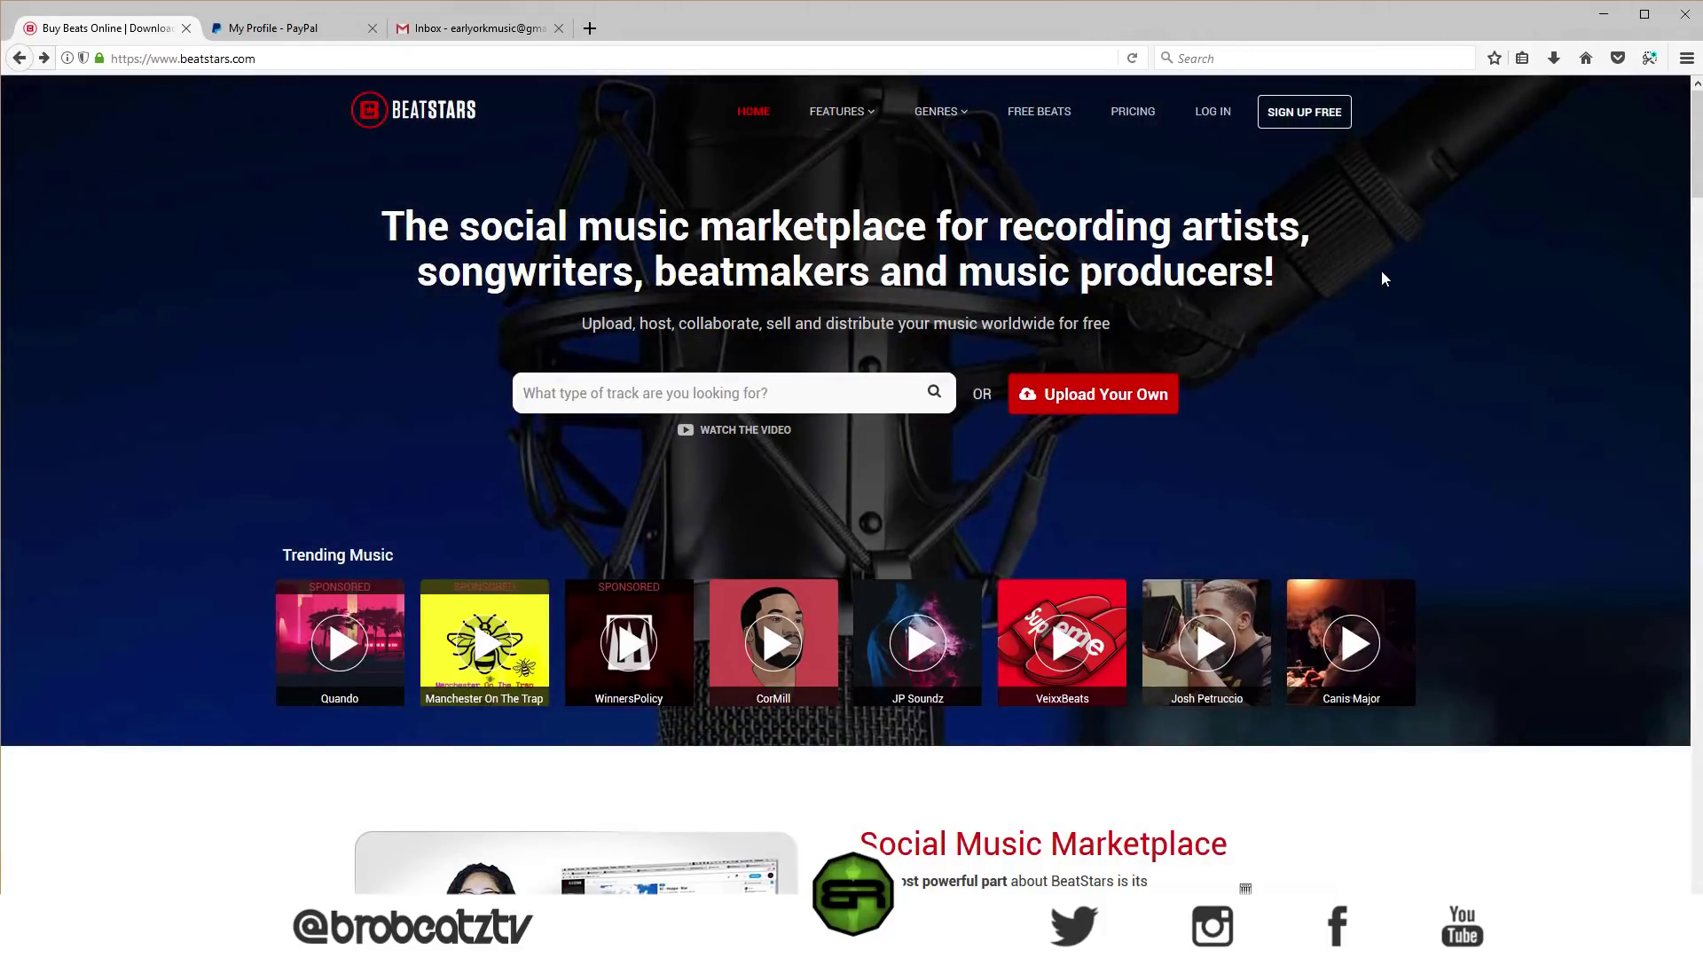
# - Choose the FREE plan on the BeatStars pricing page to start signing up
pyautogui.click(1288, 133)
pyautogui.scroll(-3, 1211, 246)
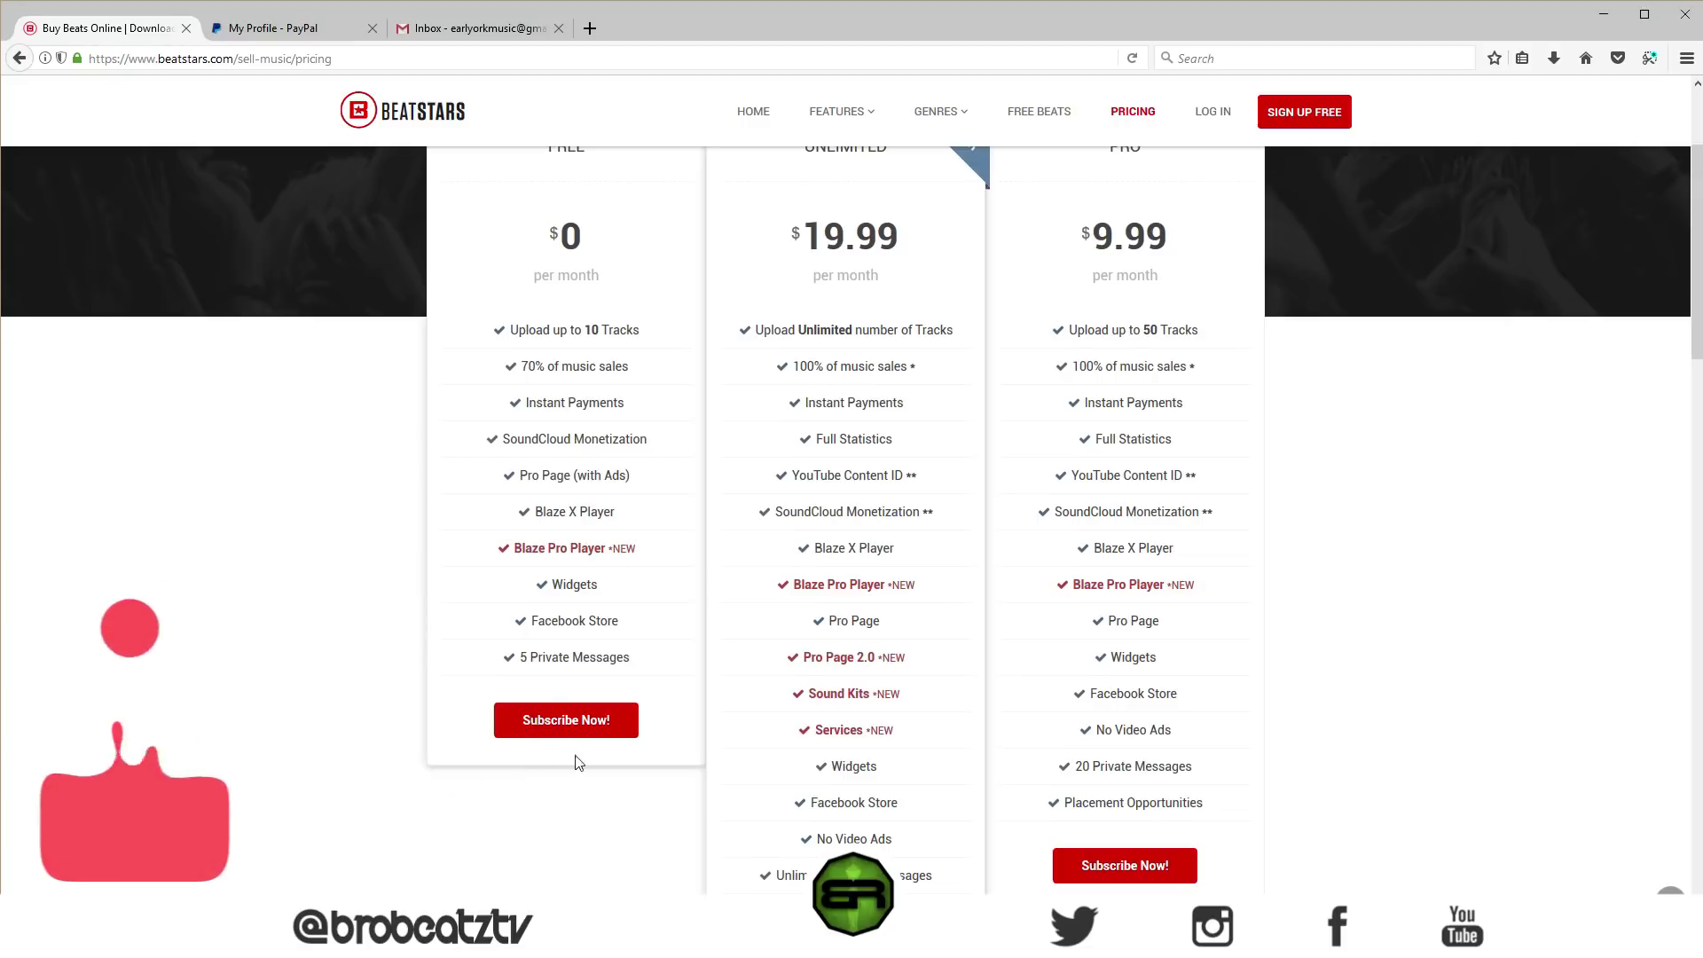
pyautogui.click(589, 733)
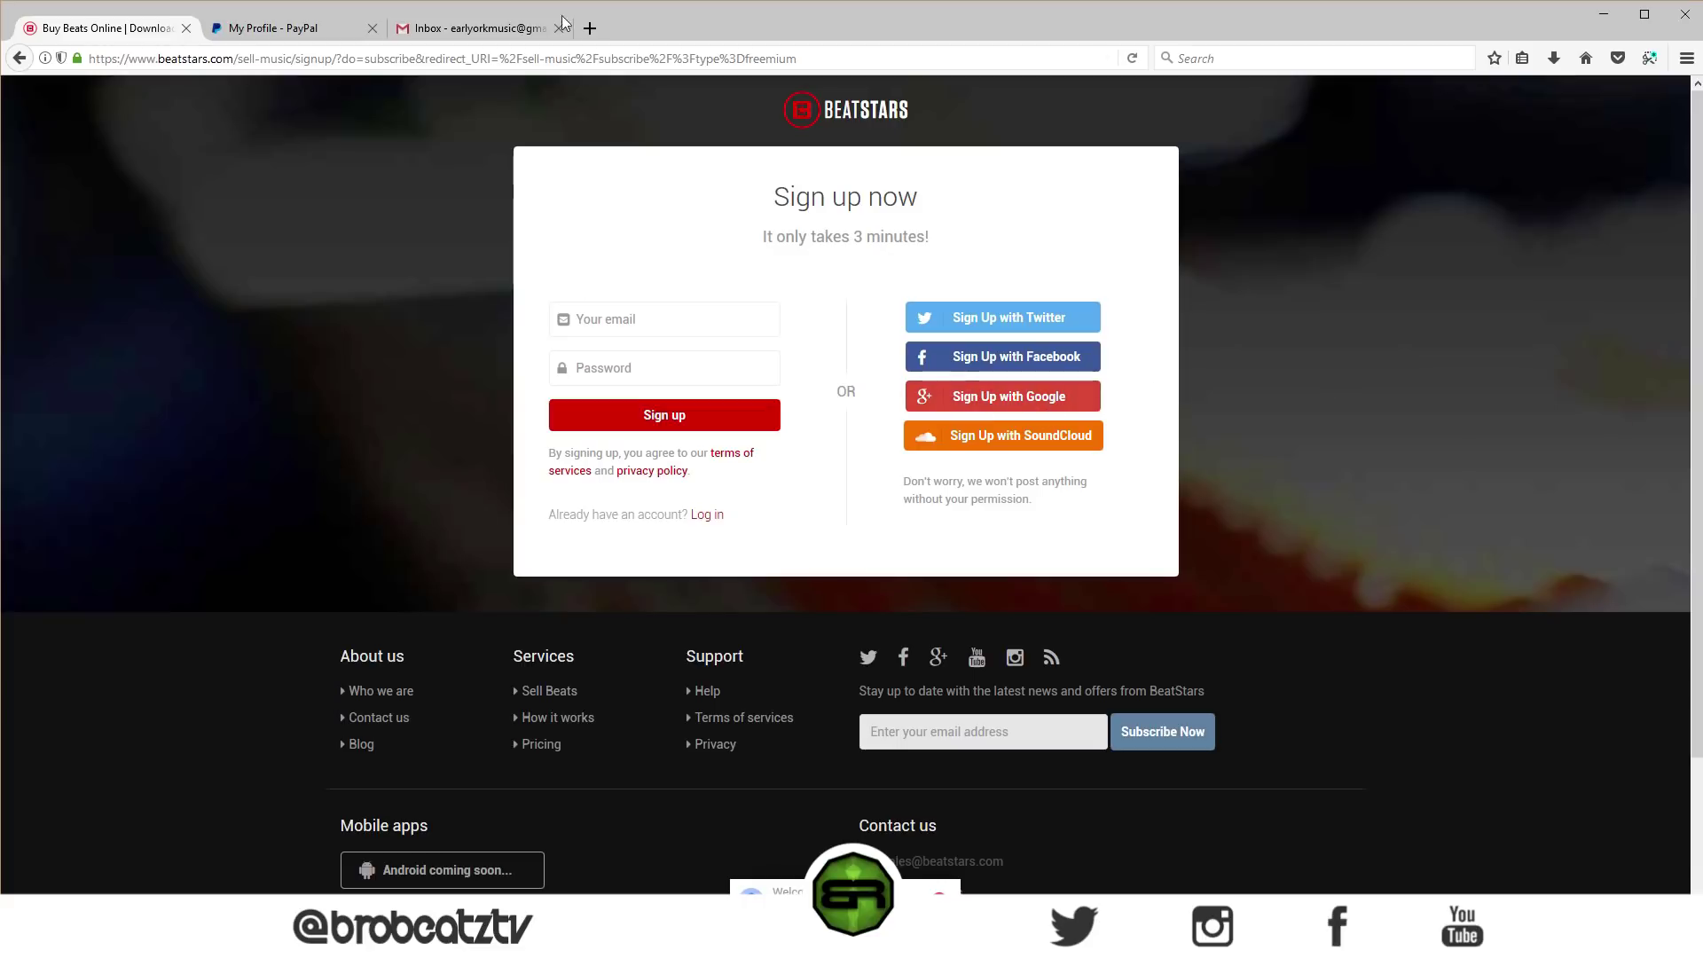
# - Sign up with Google and copy the name part of the email address into the username field
pyautogui.click(1038, 396)
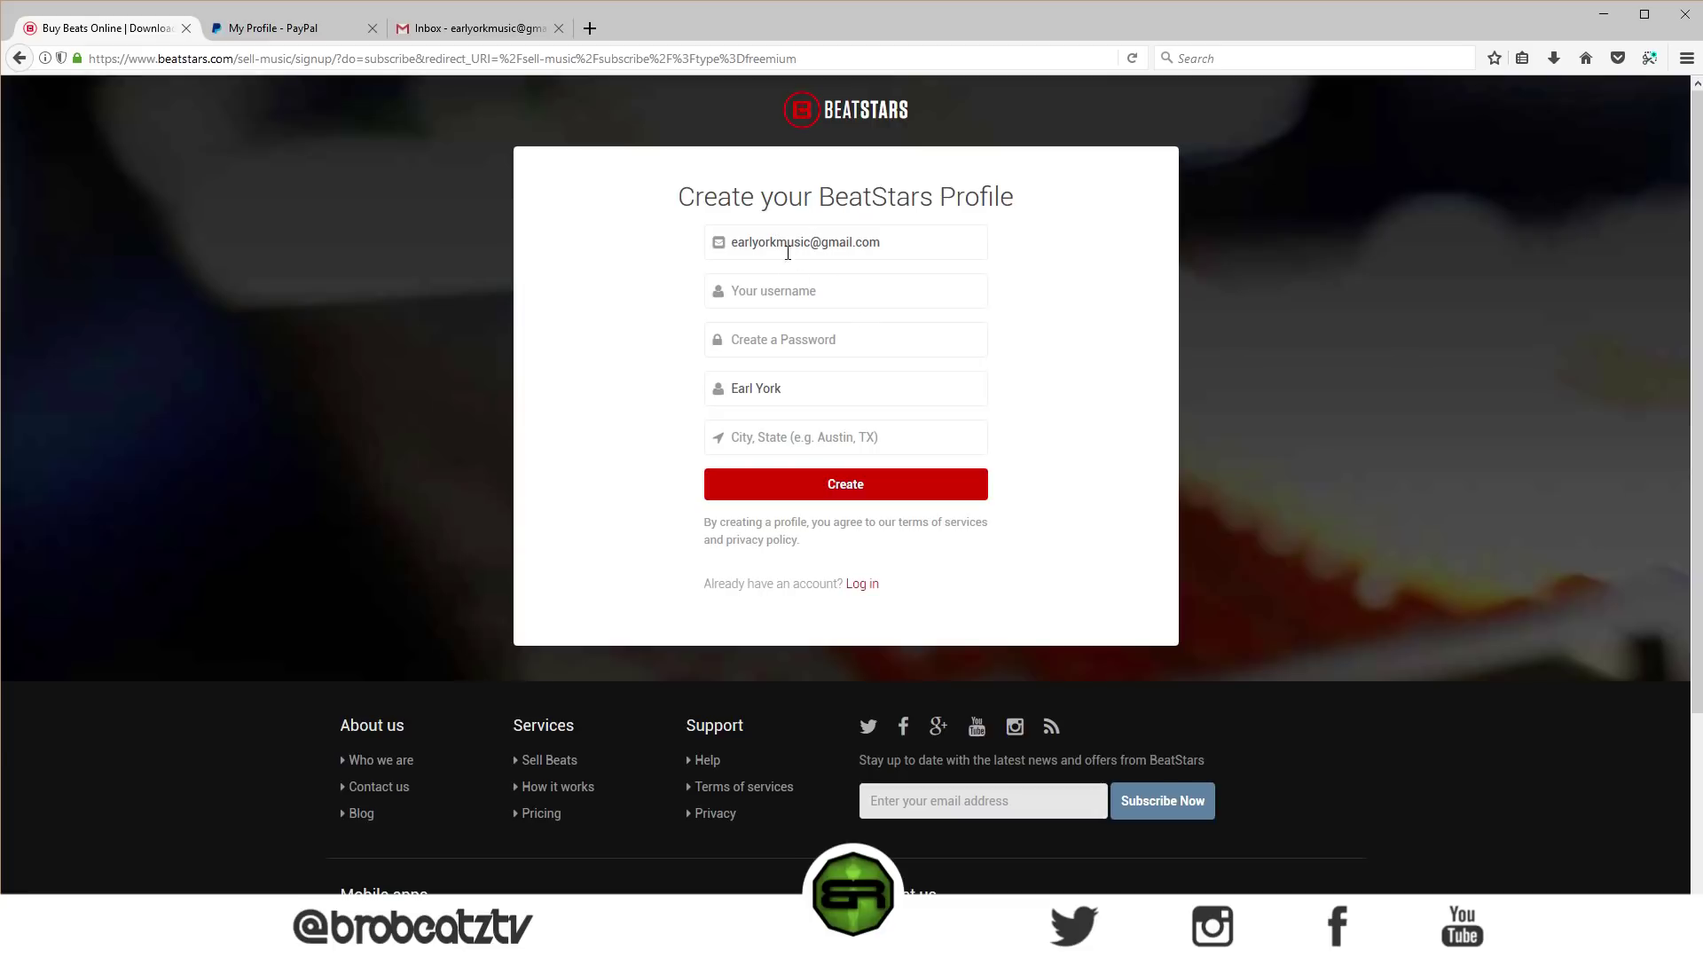
pyautogui.moveTo(779, 242); pyautogui.dragTo(731, 242)
pyautogui.rightClick(755, 245)
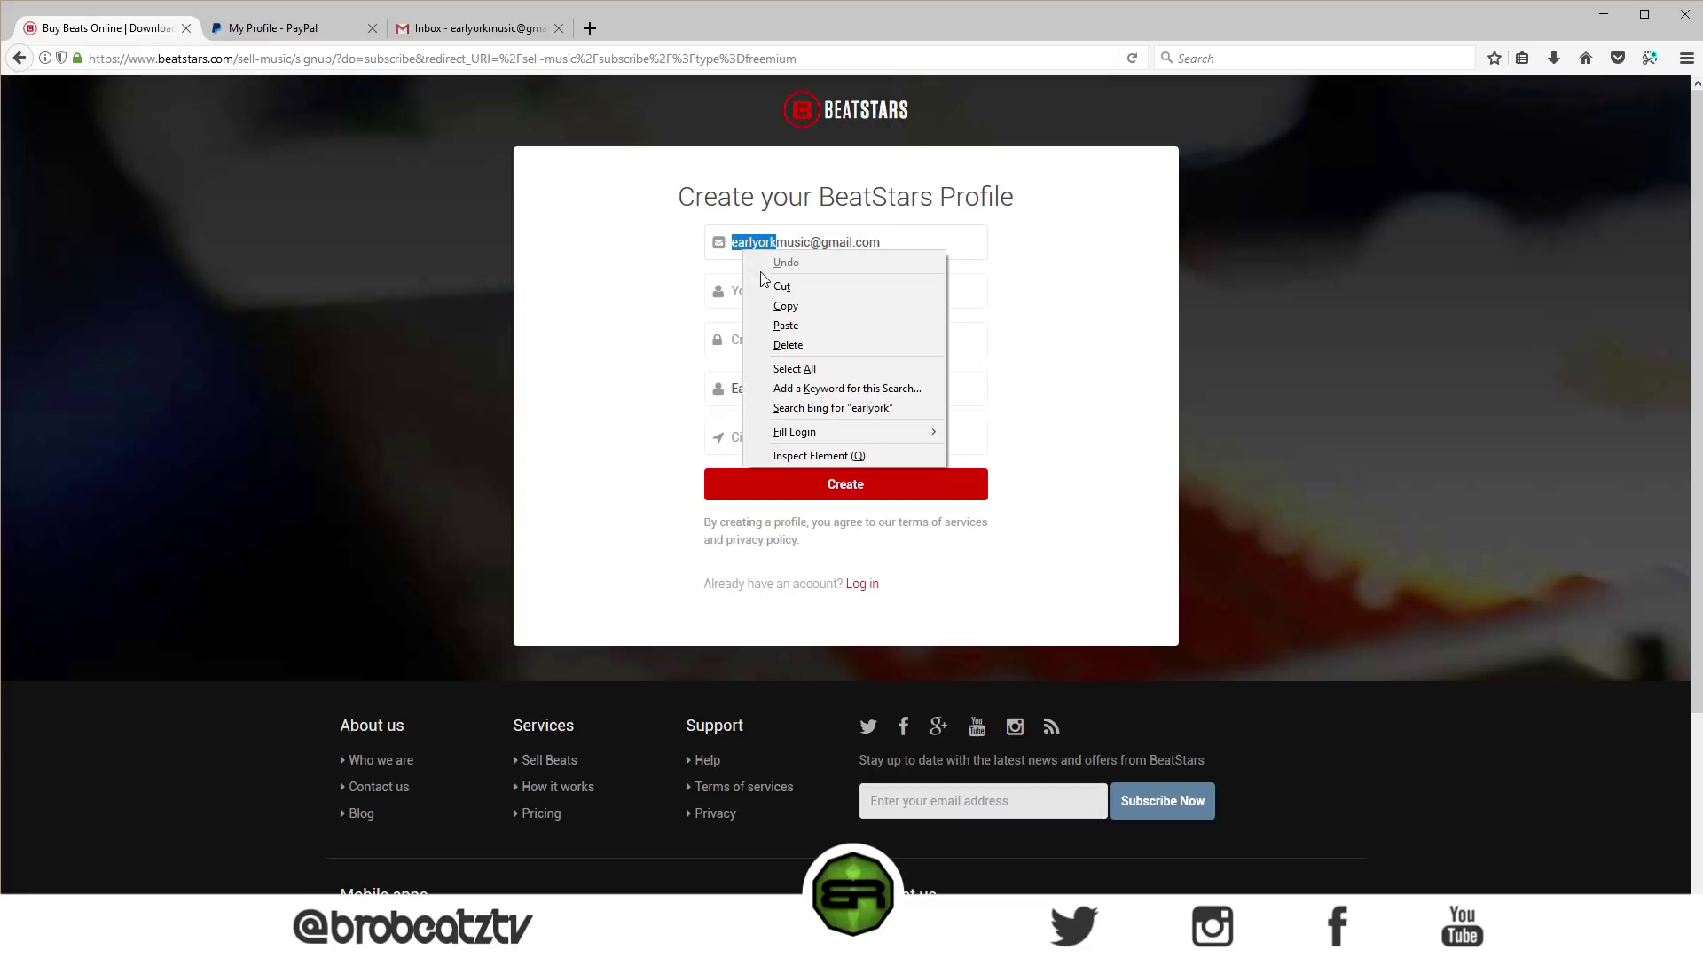
pyautogui.click(770, 303)
pyautogui.click(771, 295)
pyautogui.rightClick(771, 295)
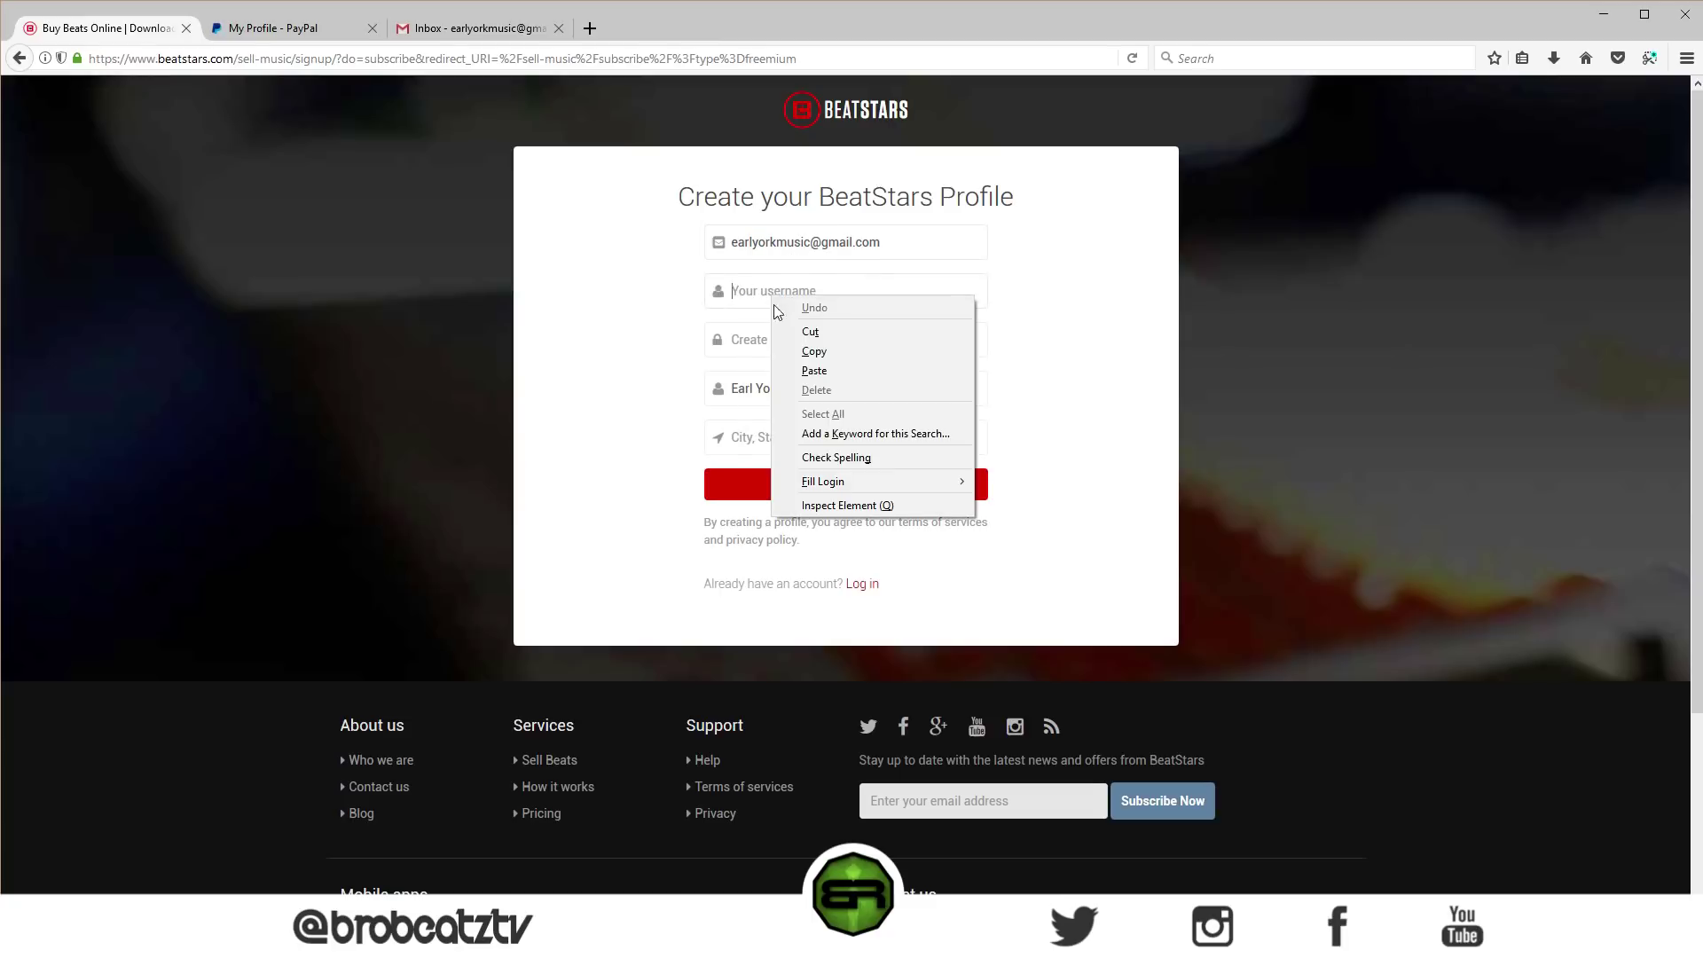
pyautogui.click(801, 369)
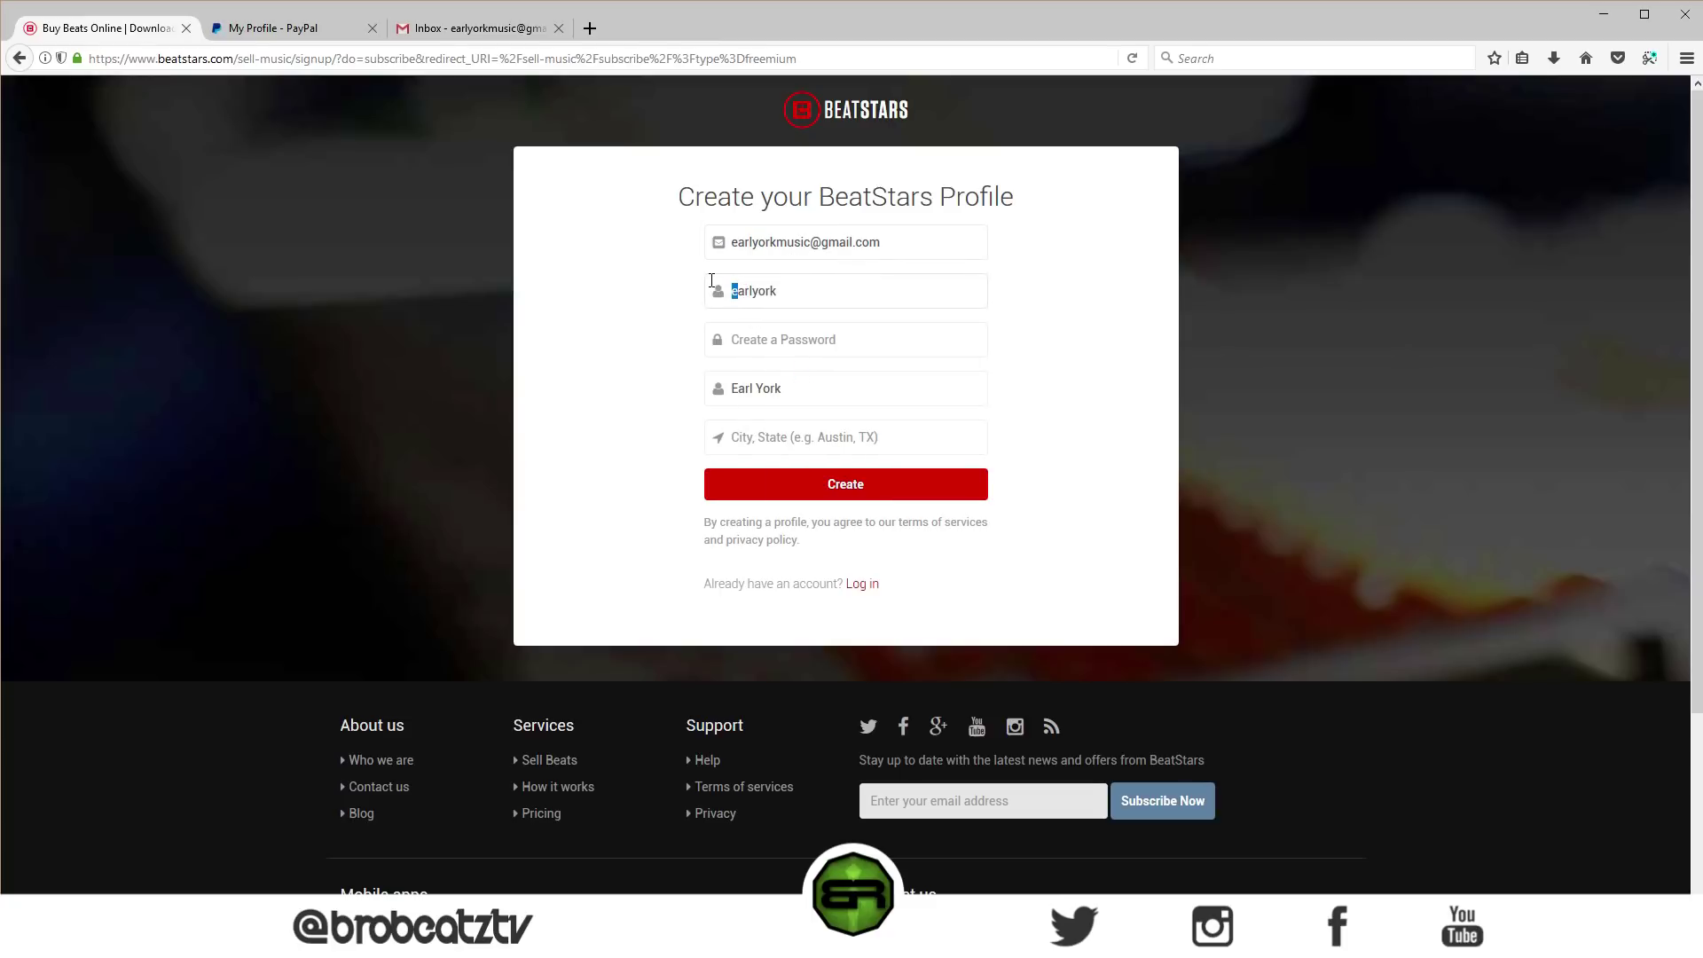
pyautogui.write('E')
# - Enter a password and location New York, submit the profile, then log in with the existing account
pyautogui.click(790, 353)
pyautogui.write('••')
pyautogui.write('NY')
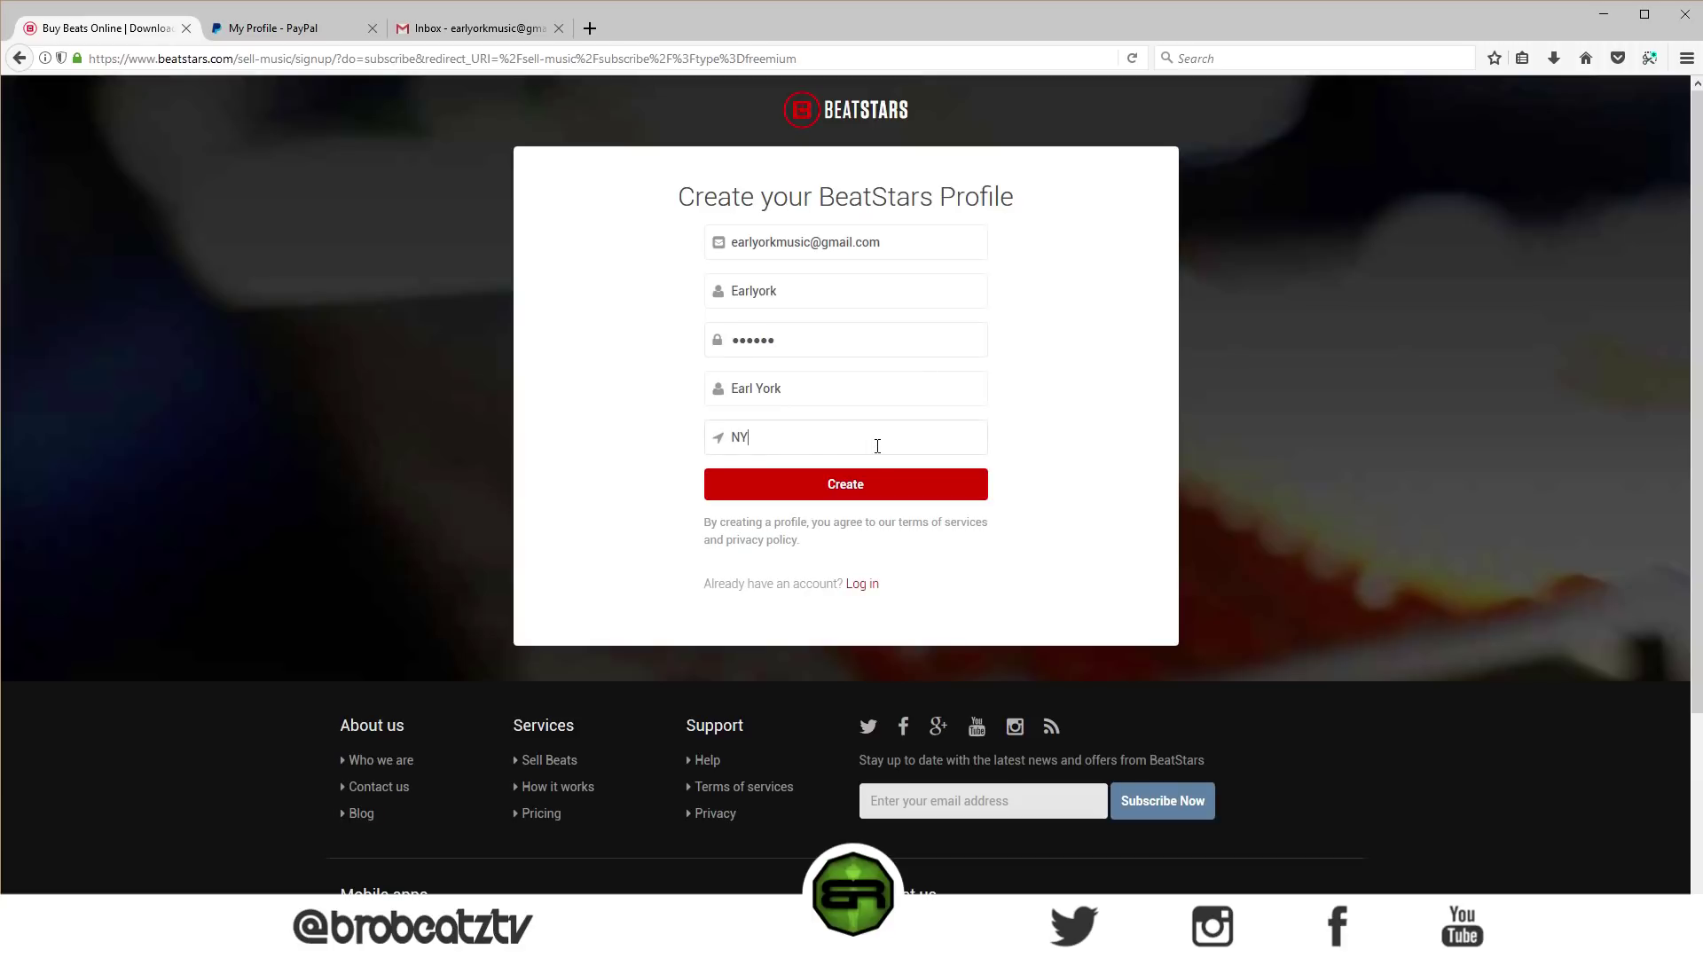
pyautogui.click(872, 494)
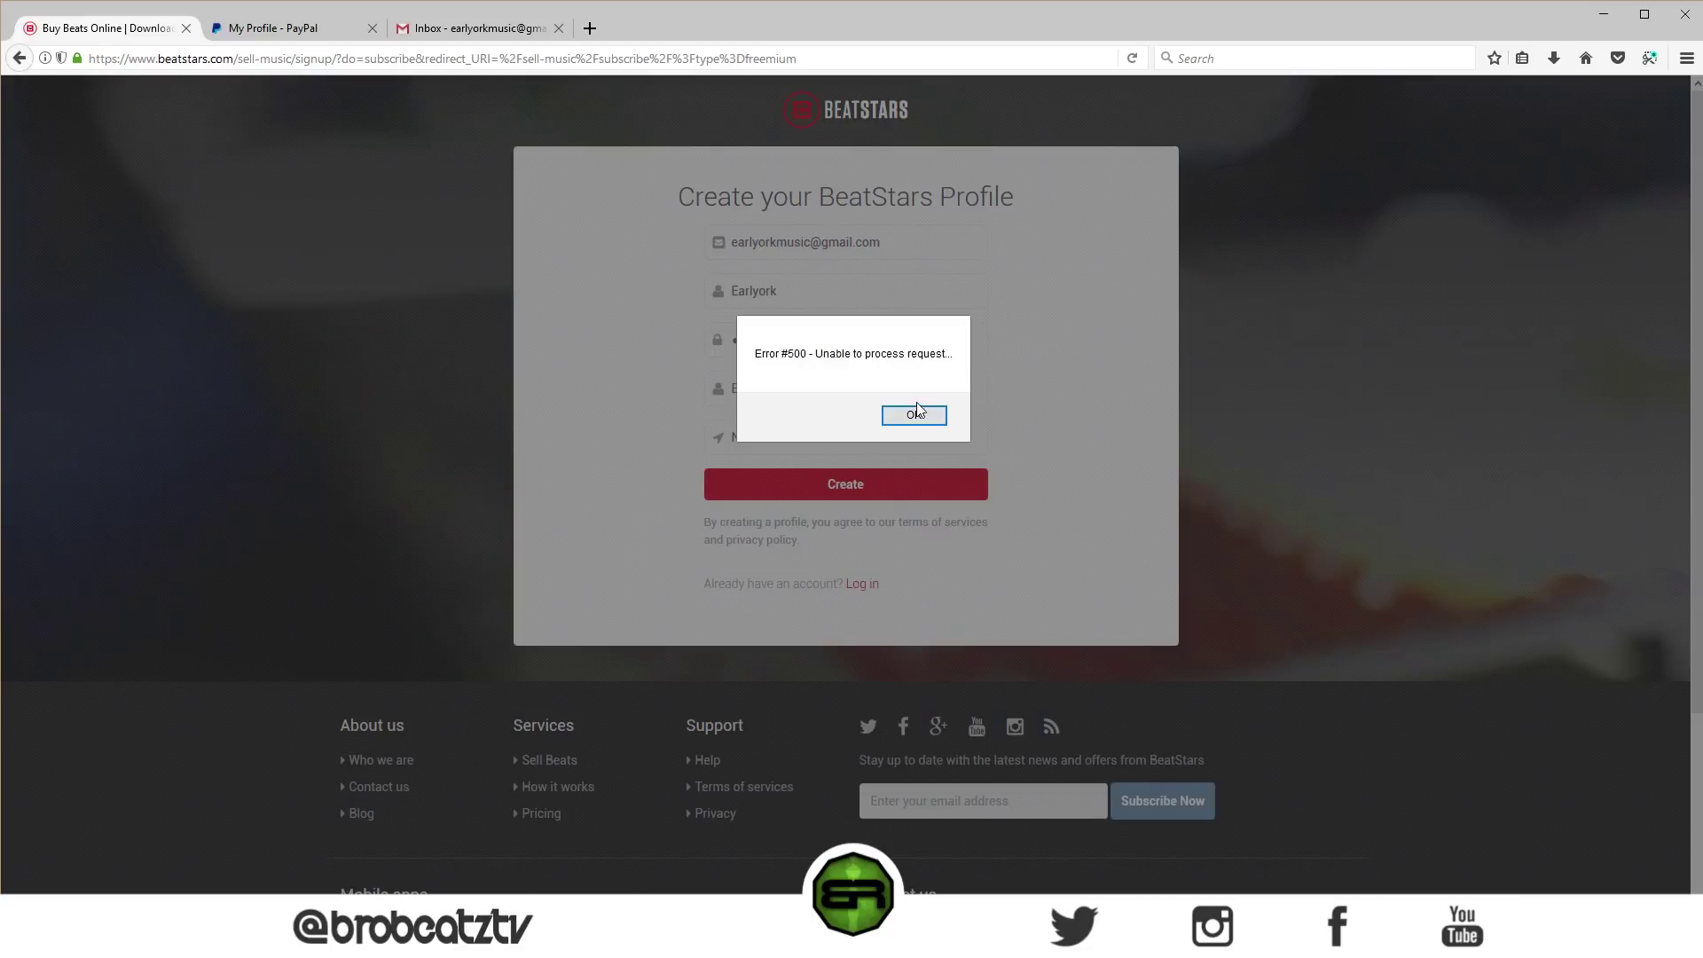
pyautogui.click(915, 414)
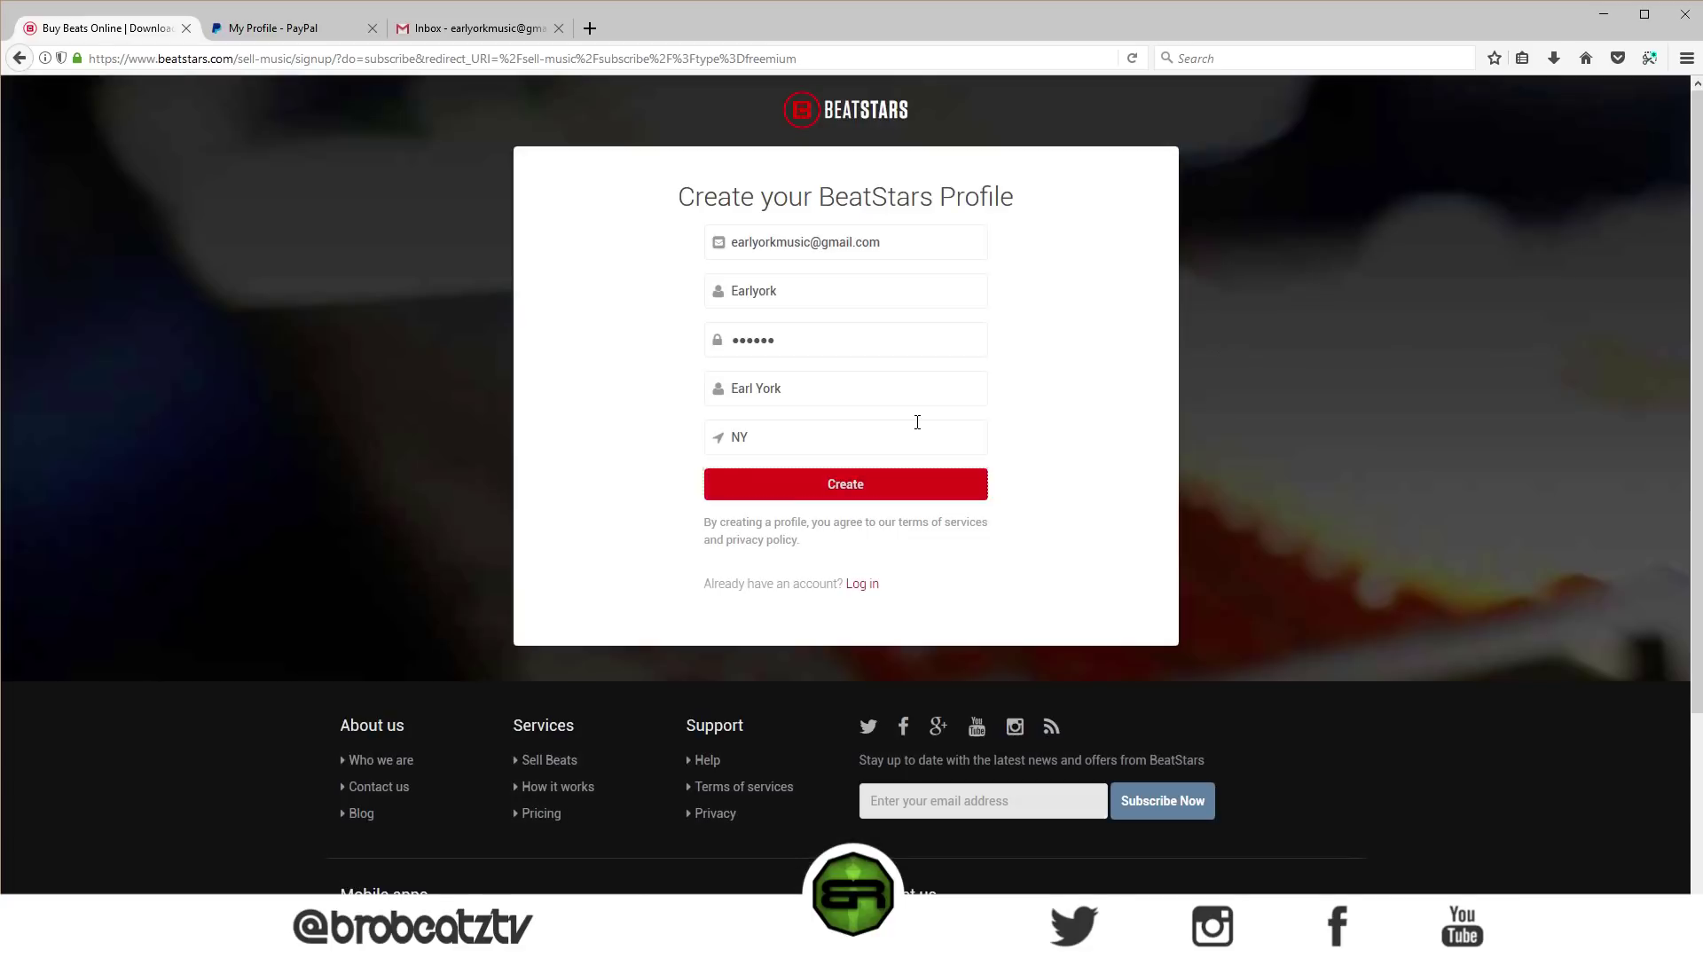
pyautogui.write('New')
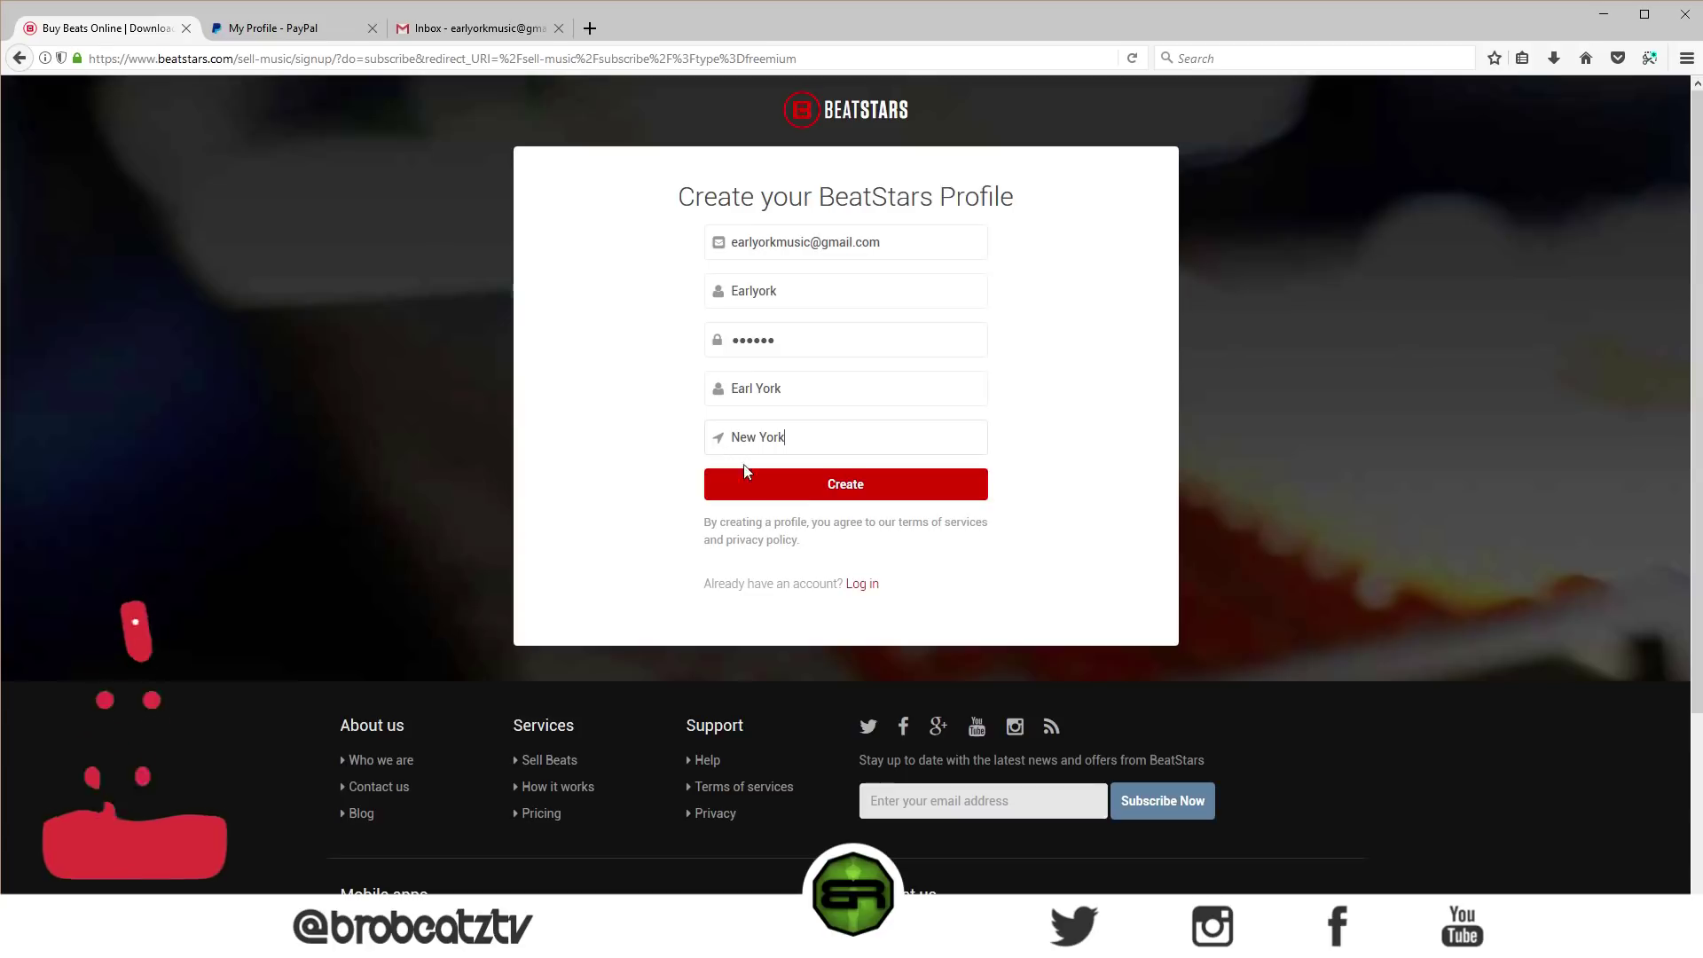
pyautogui.write(' York')
pyautogui.click(801, 484)
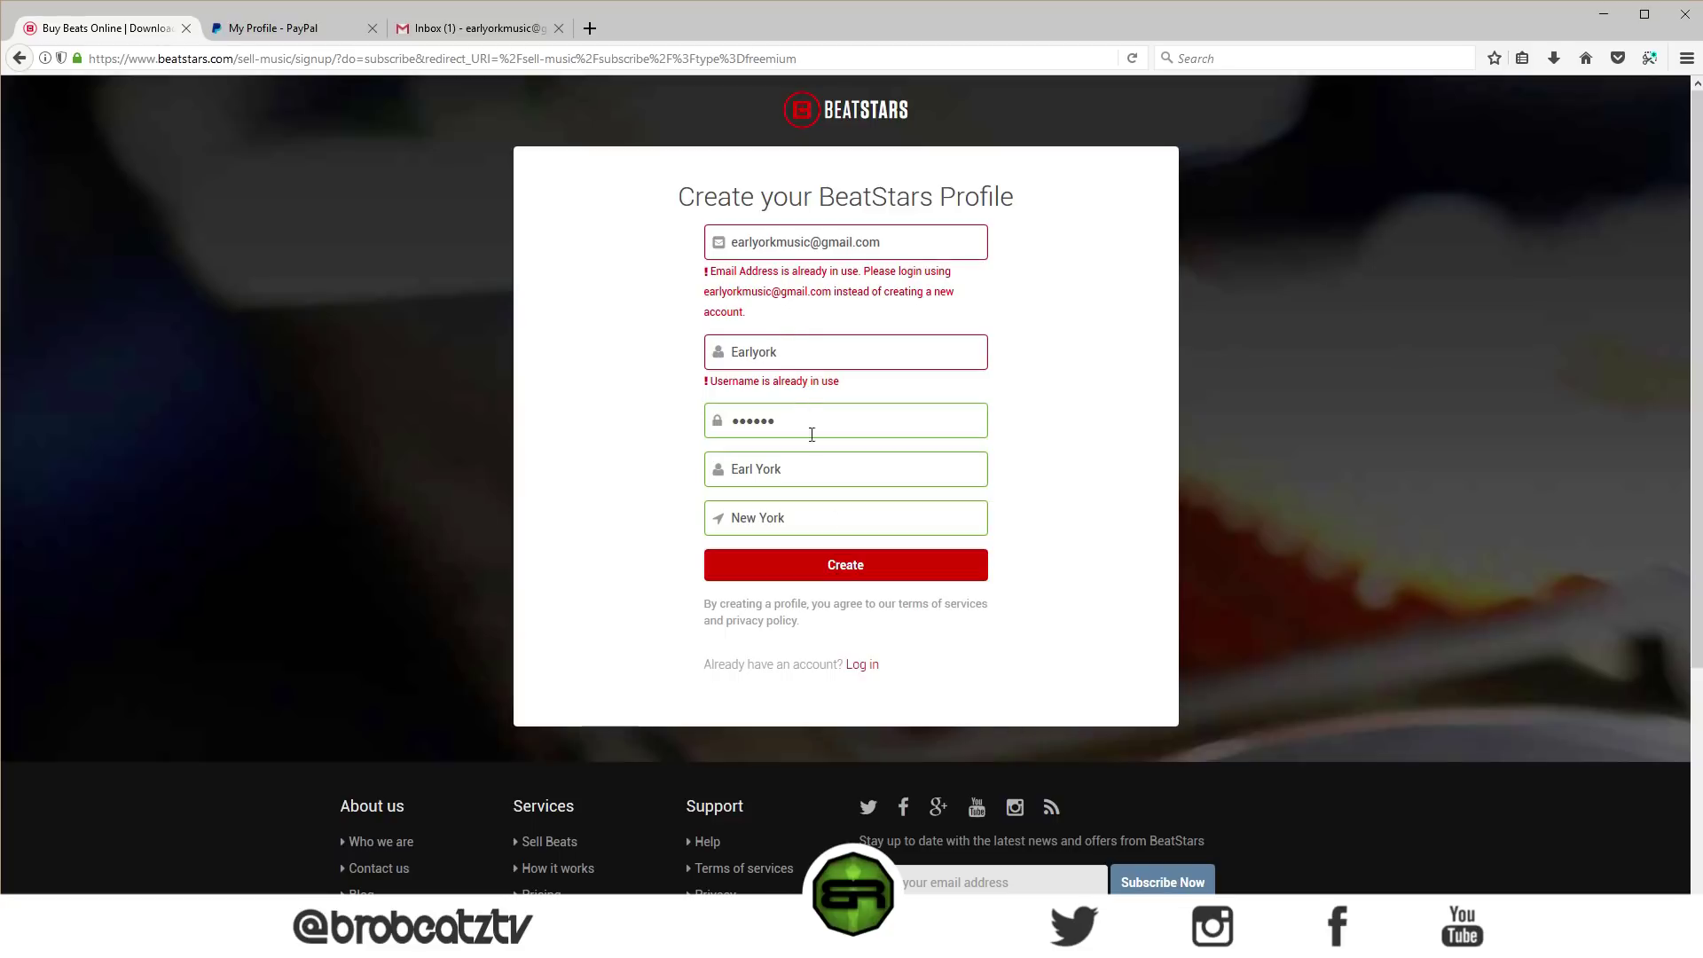
pyautogui.click(859, 666)
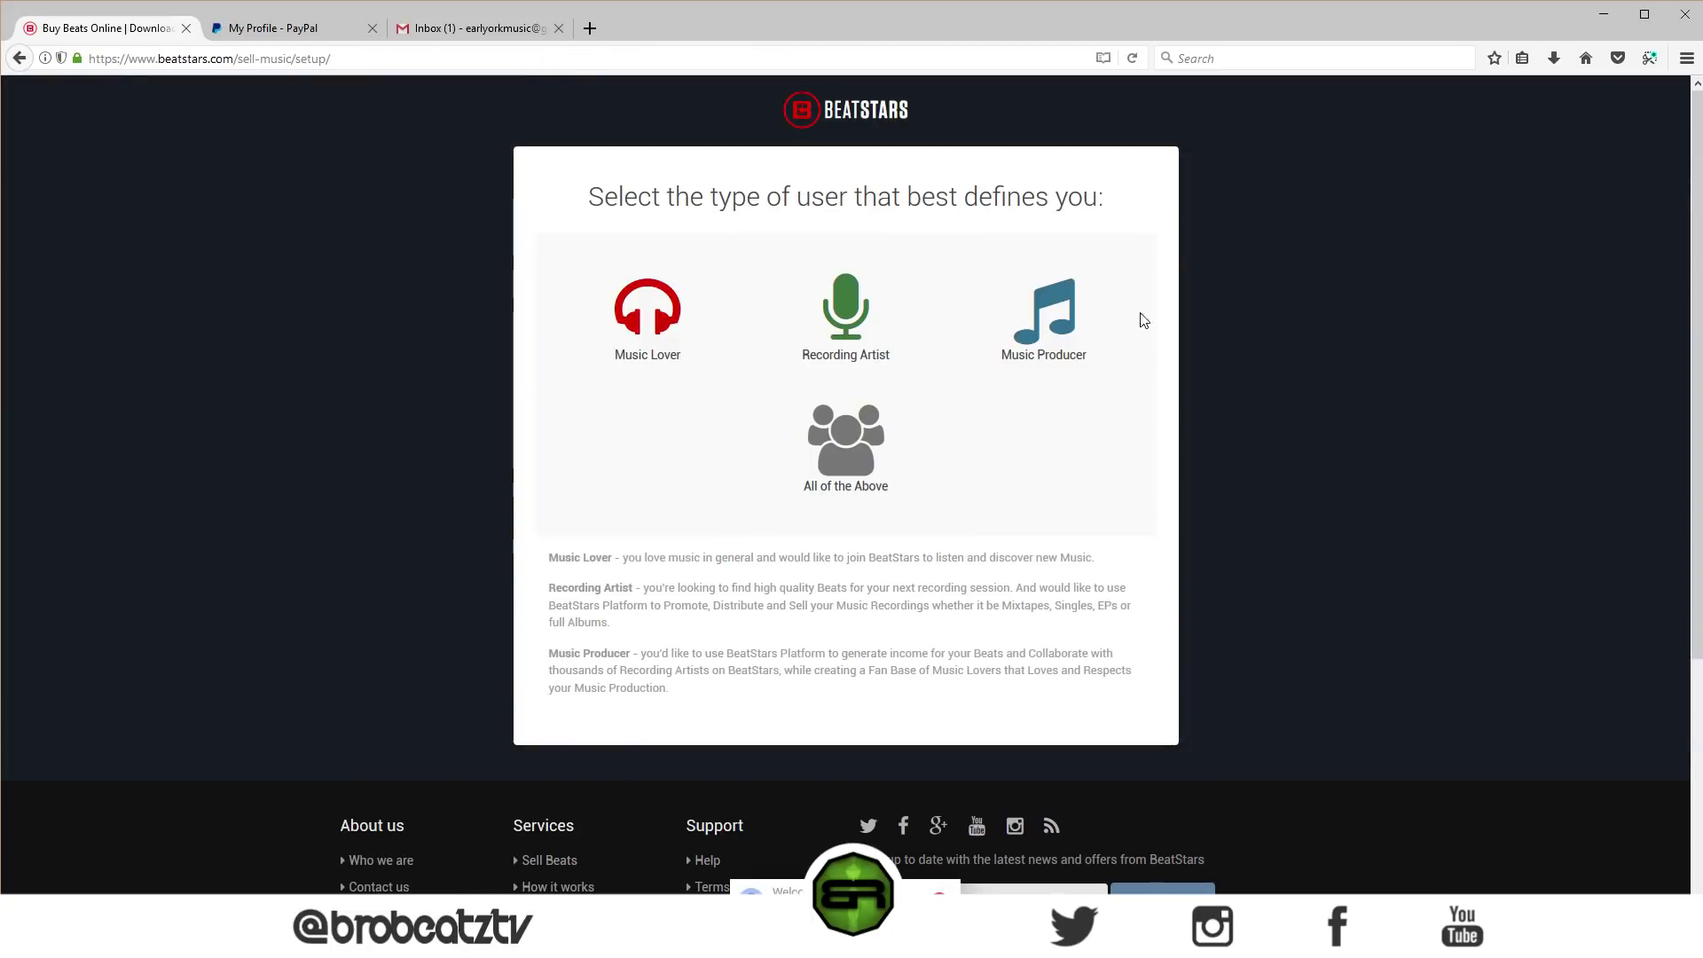
# - Set up the account as a Music Producer with Hip Hop as favourite genre, skipping recommended artists
pyautogui.click(1036, 351)
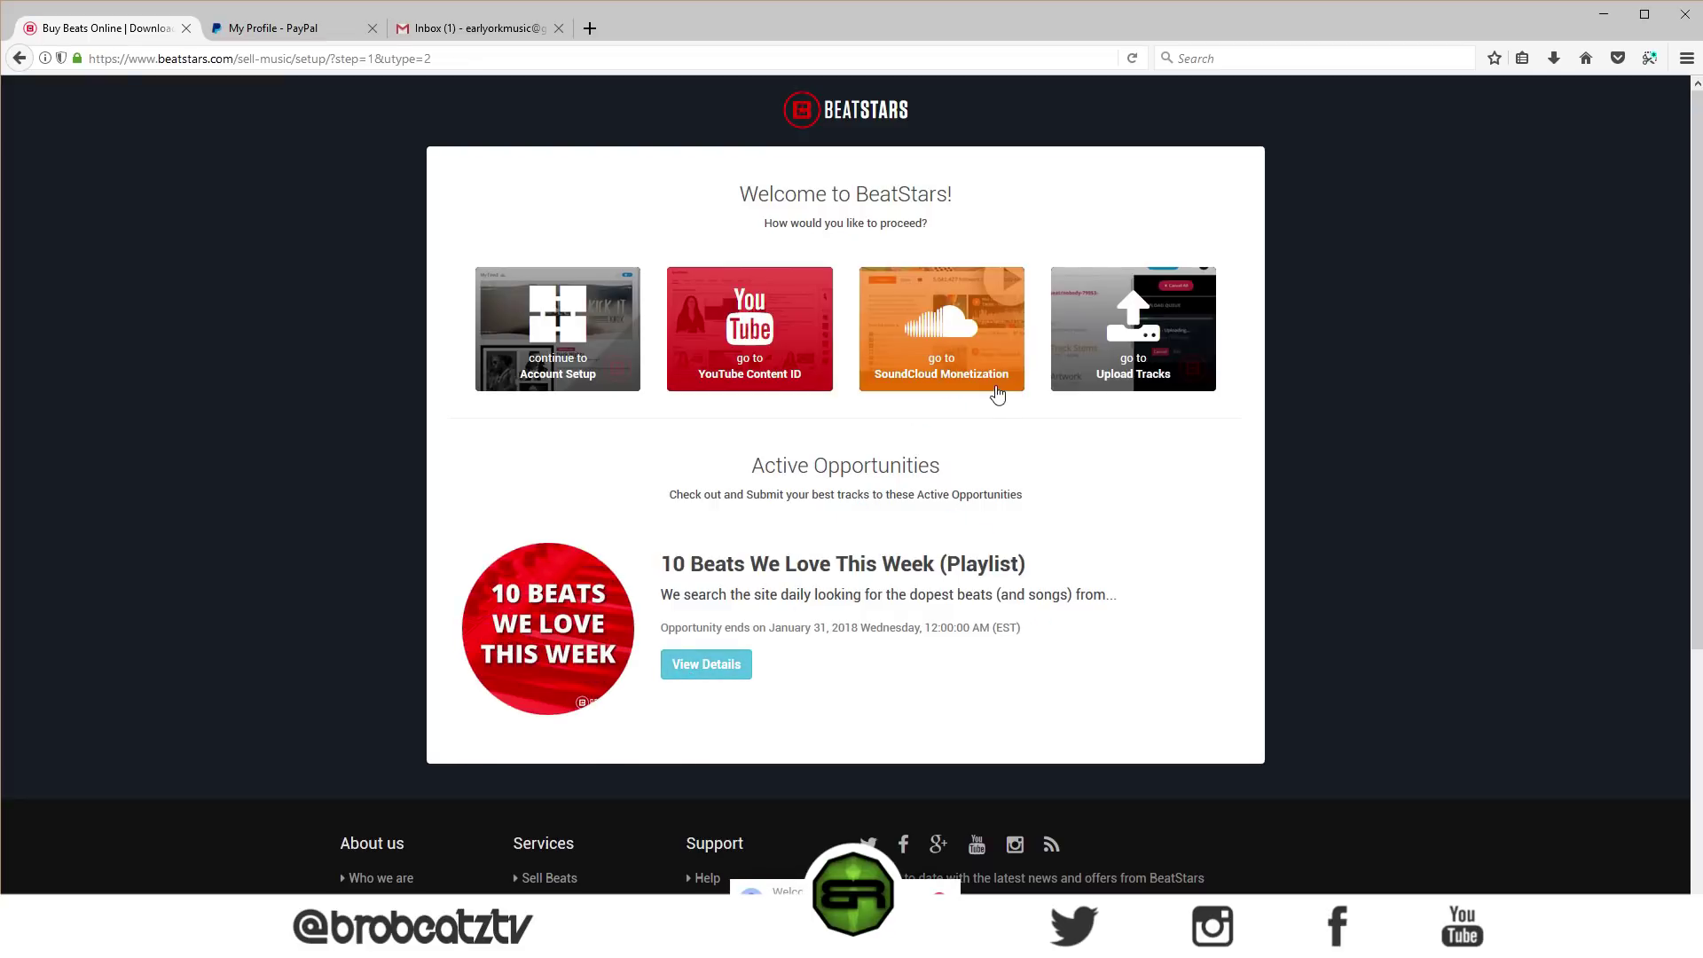
pyautogui.click(543, 356)
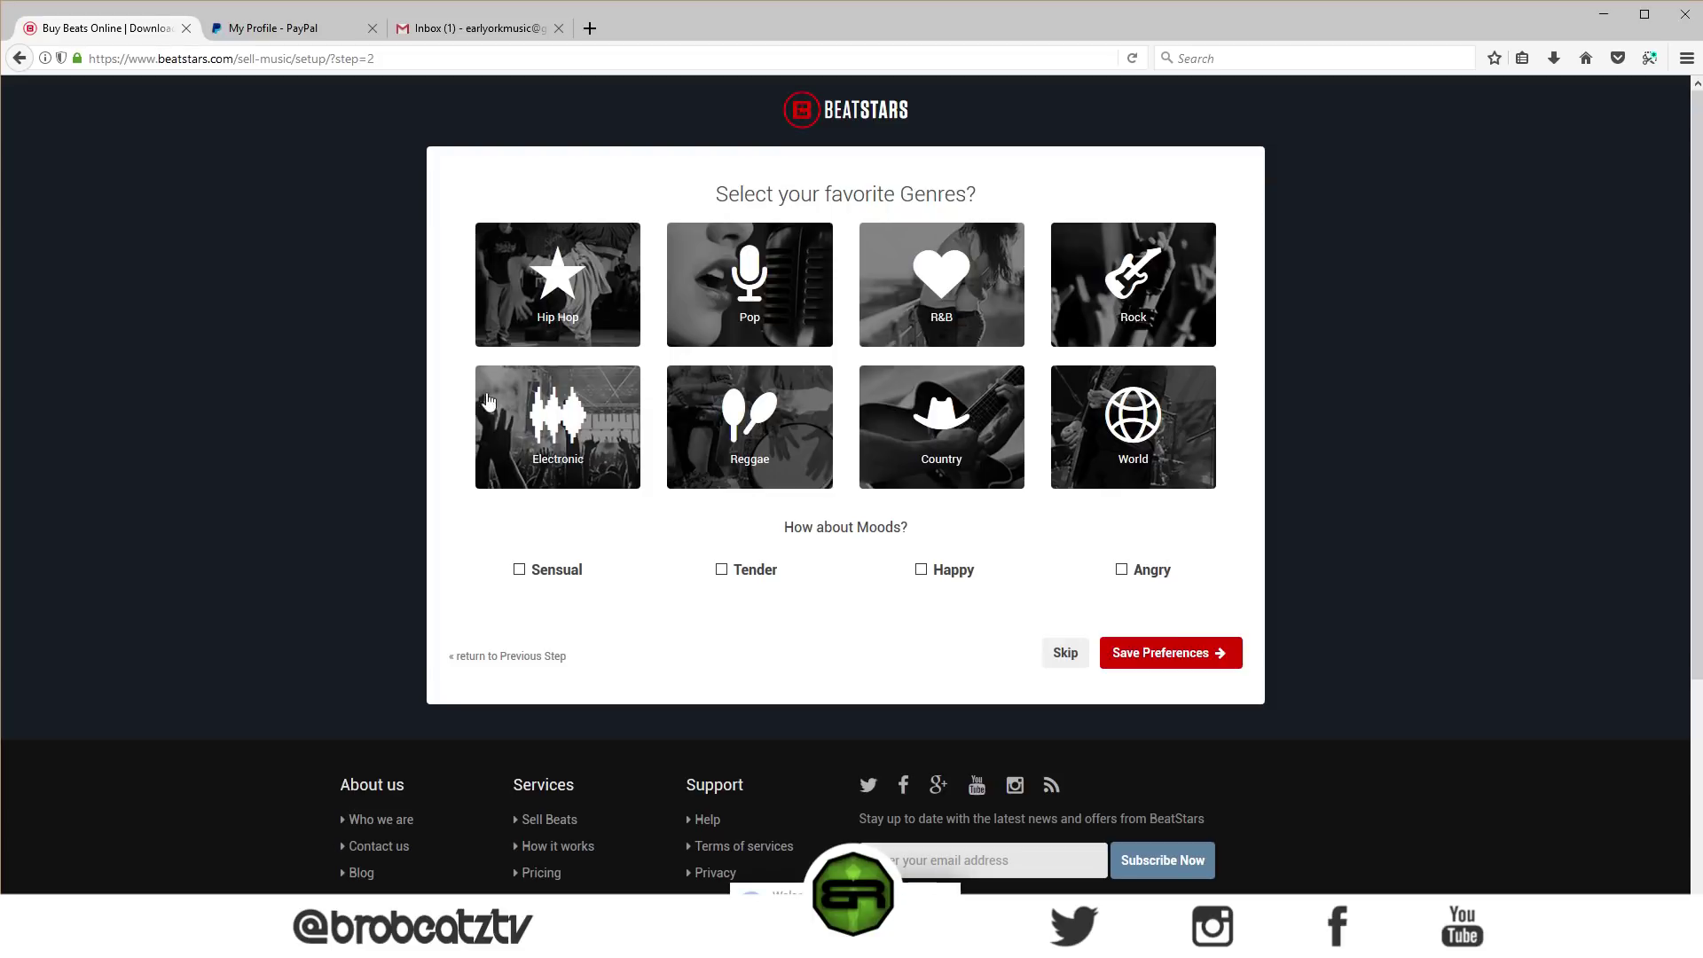
pyautogui.click(590, 306)
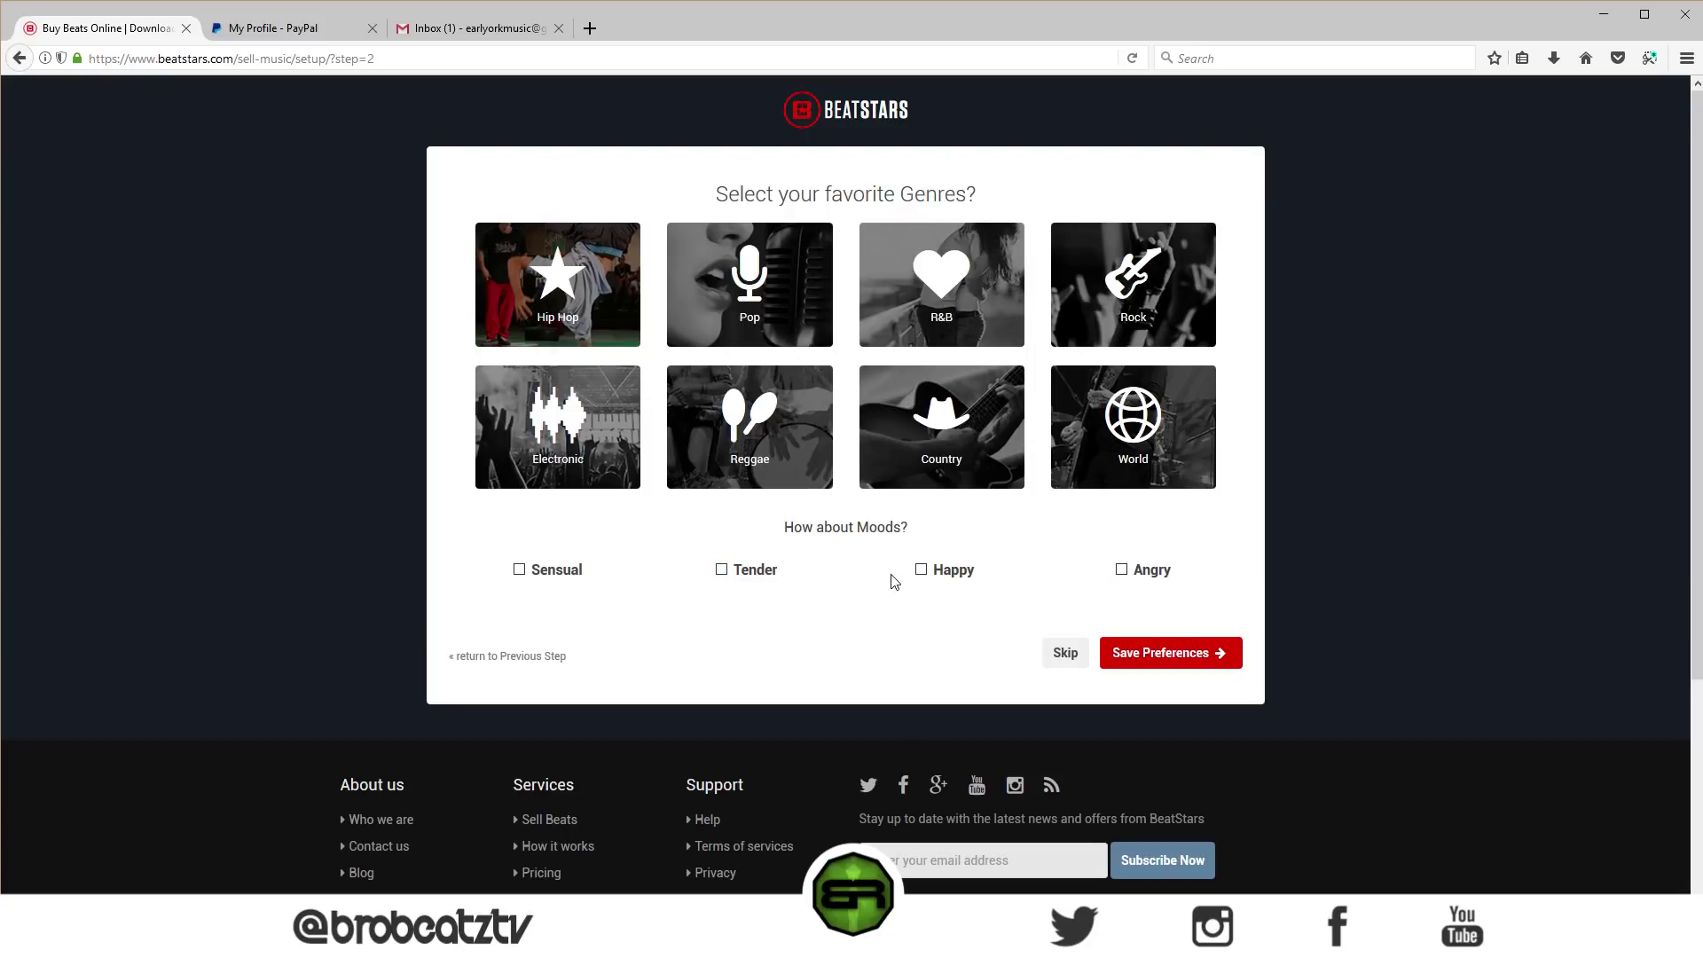
pyautogui.click(1147, 661)
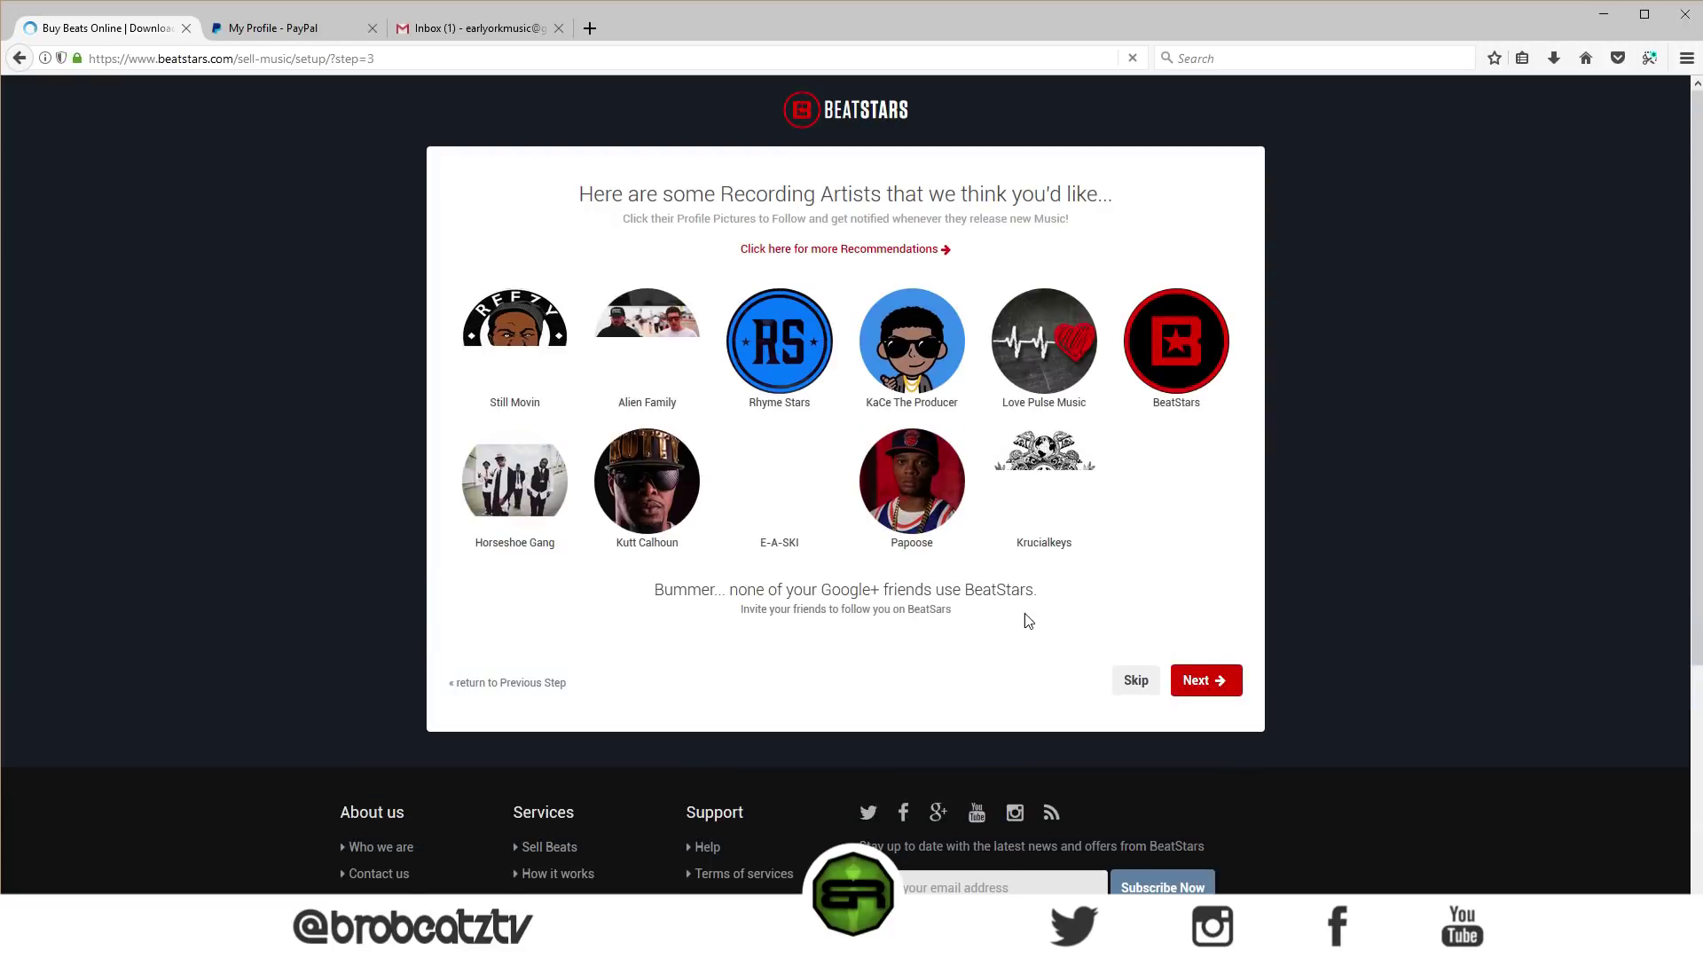
pyautogui.click(1133, 725)
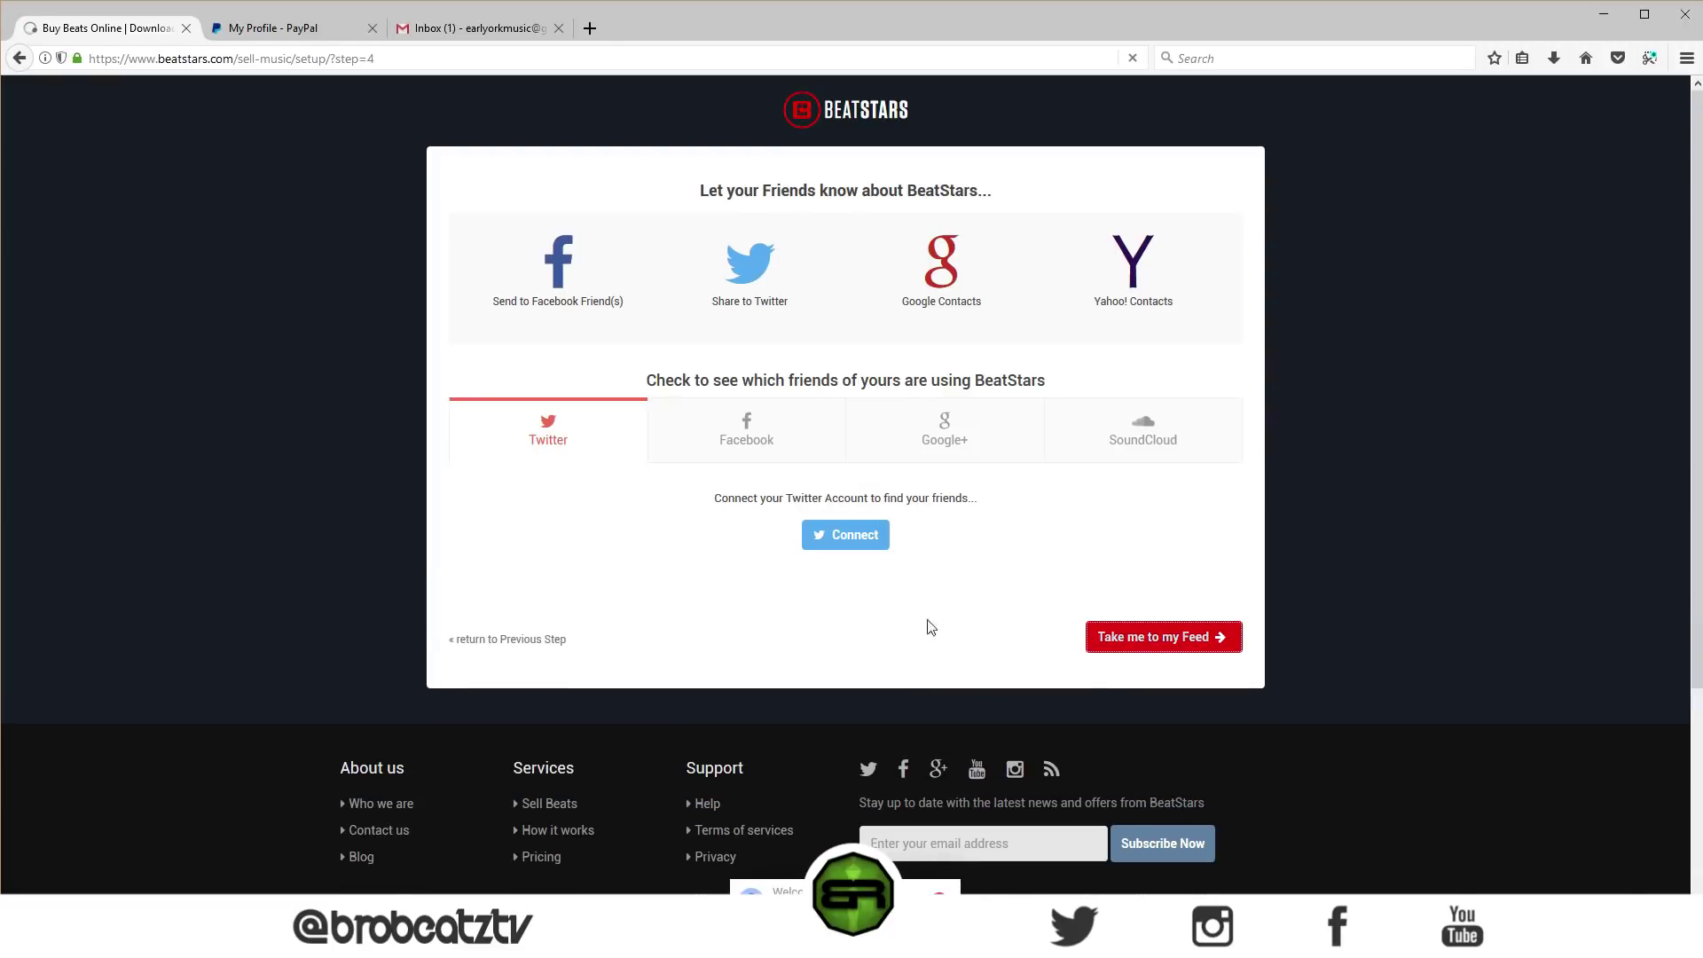
pyautogui.press('Return')
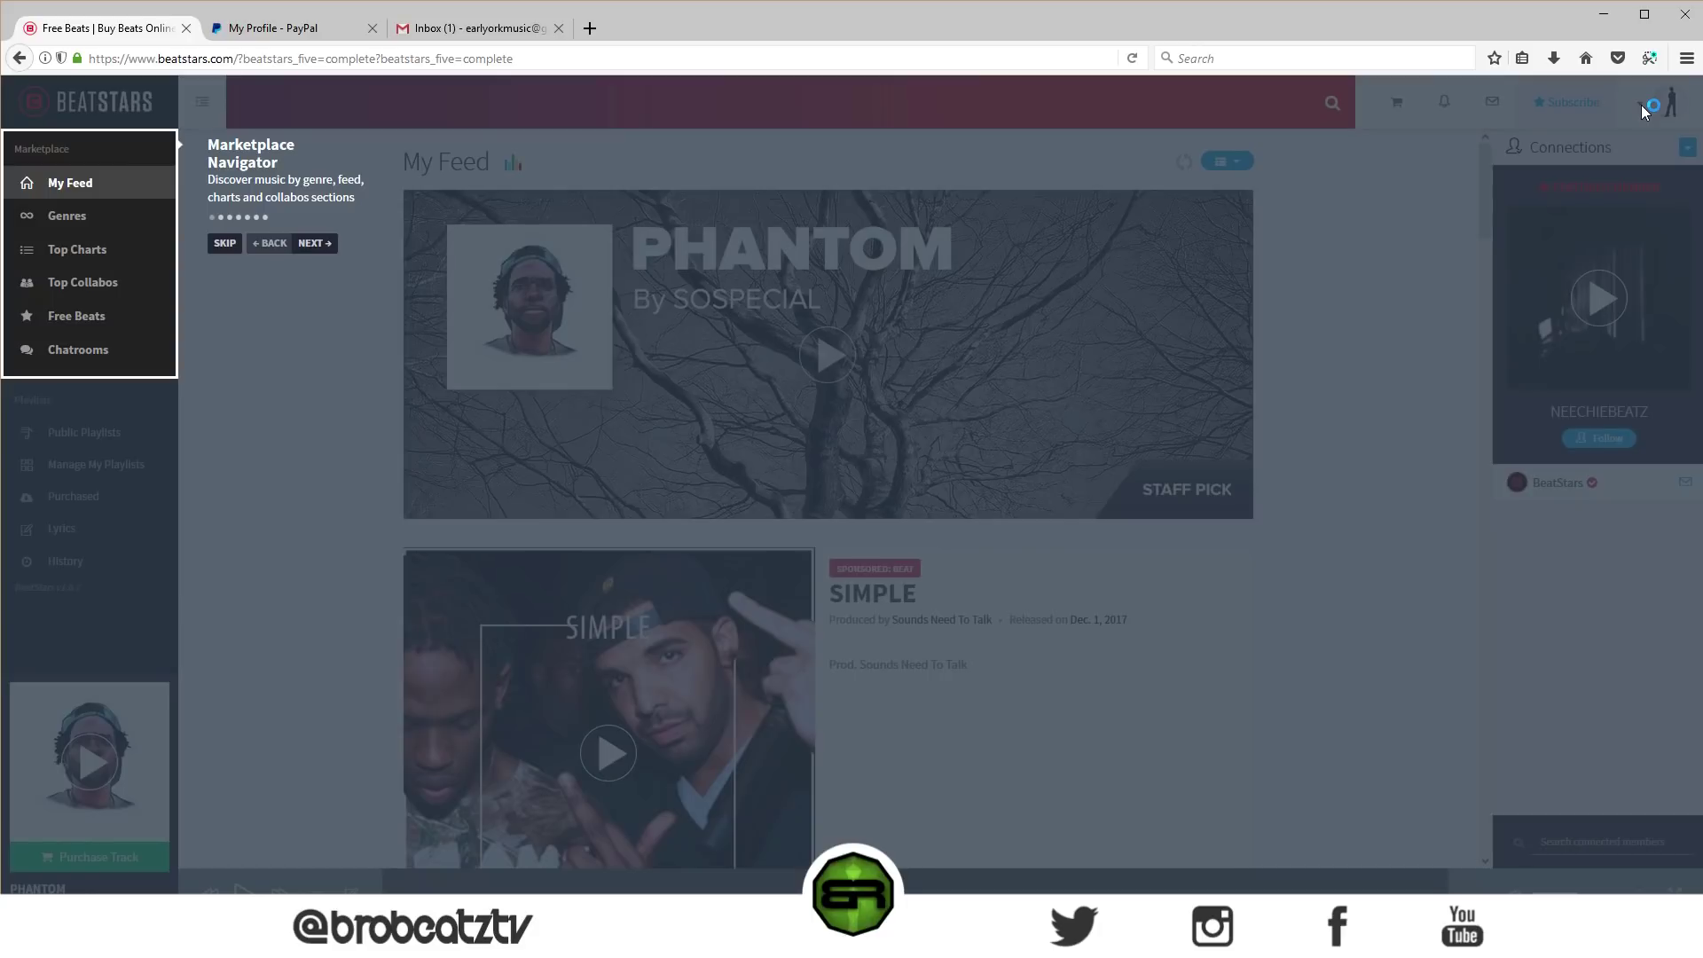
# - Open the Account settings Profile tab from the avatar dropdown
pyautogui.click(1641, 105)
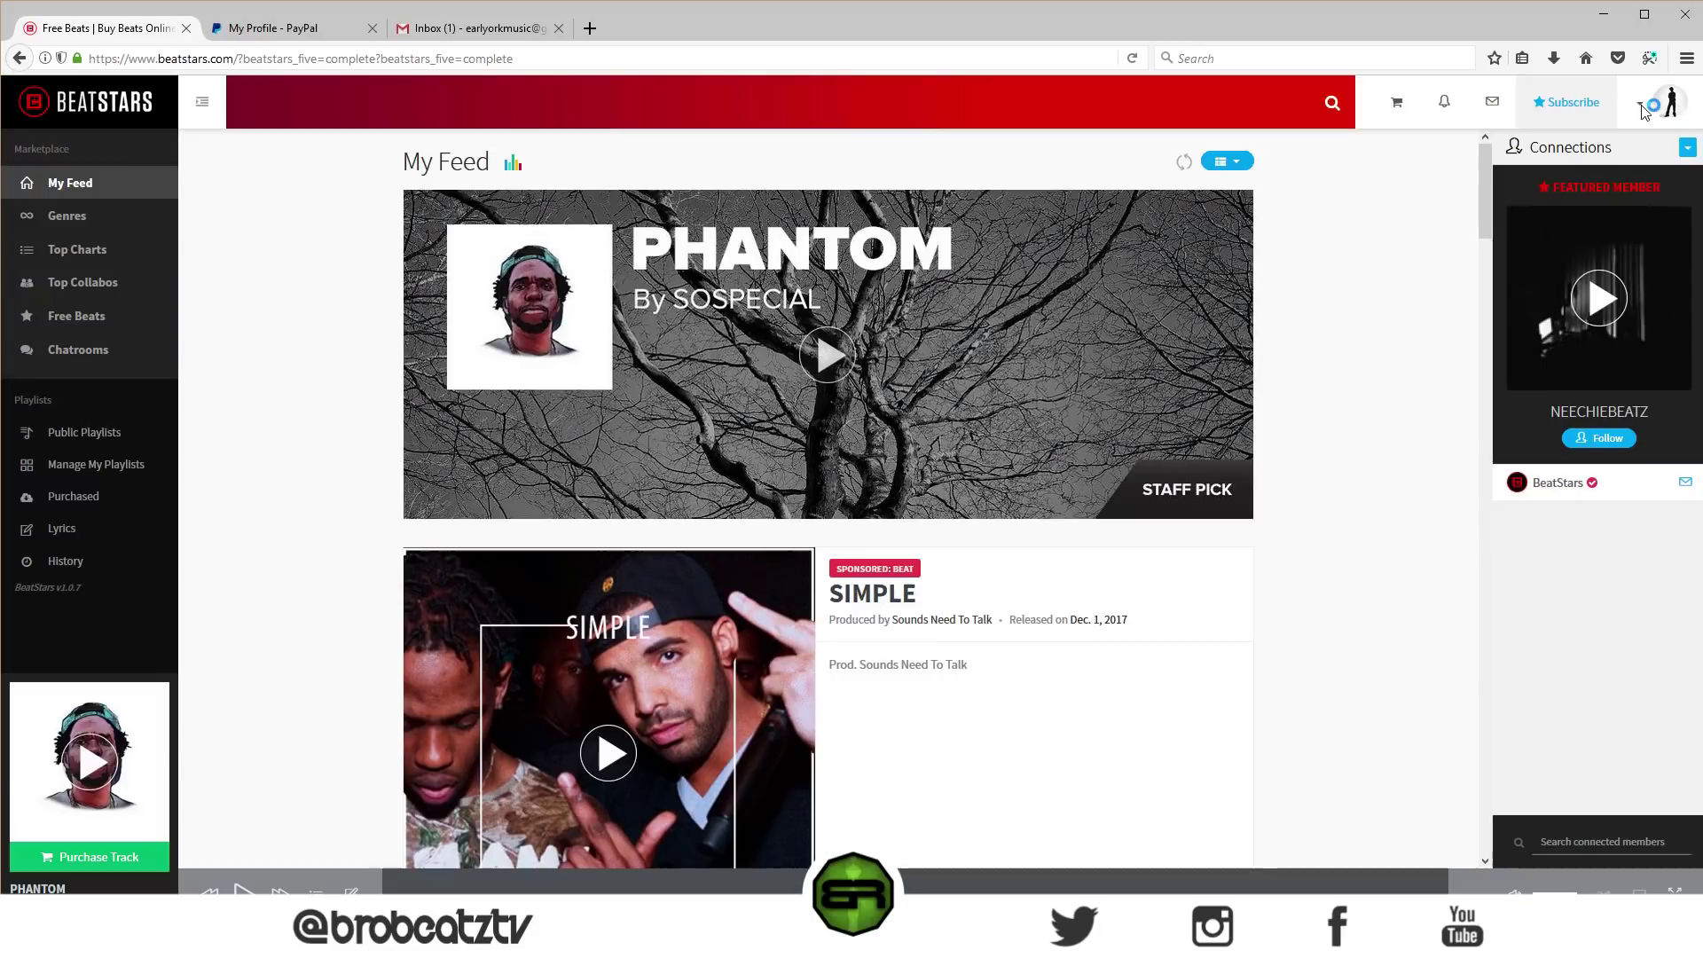
pyautogui.click(1641, 105)
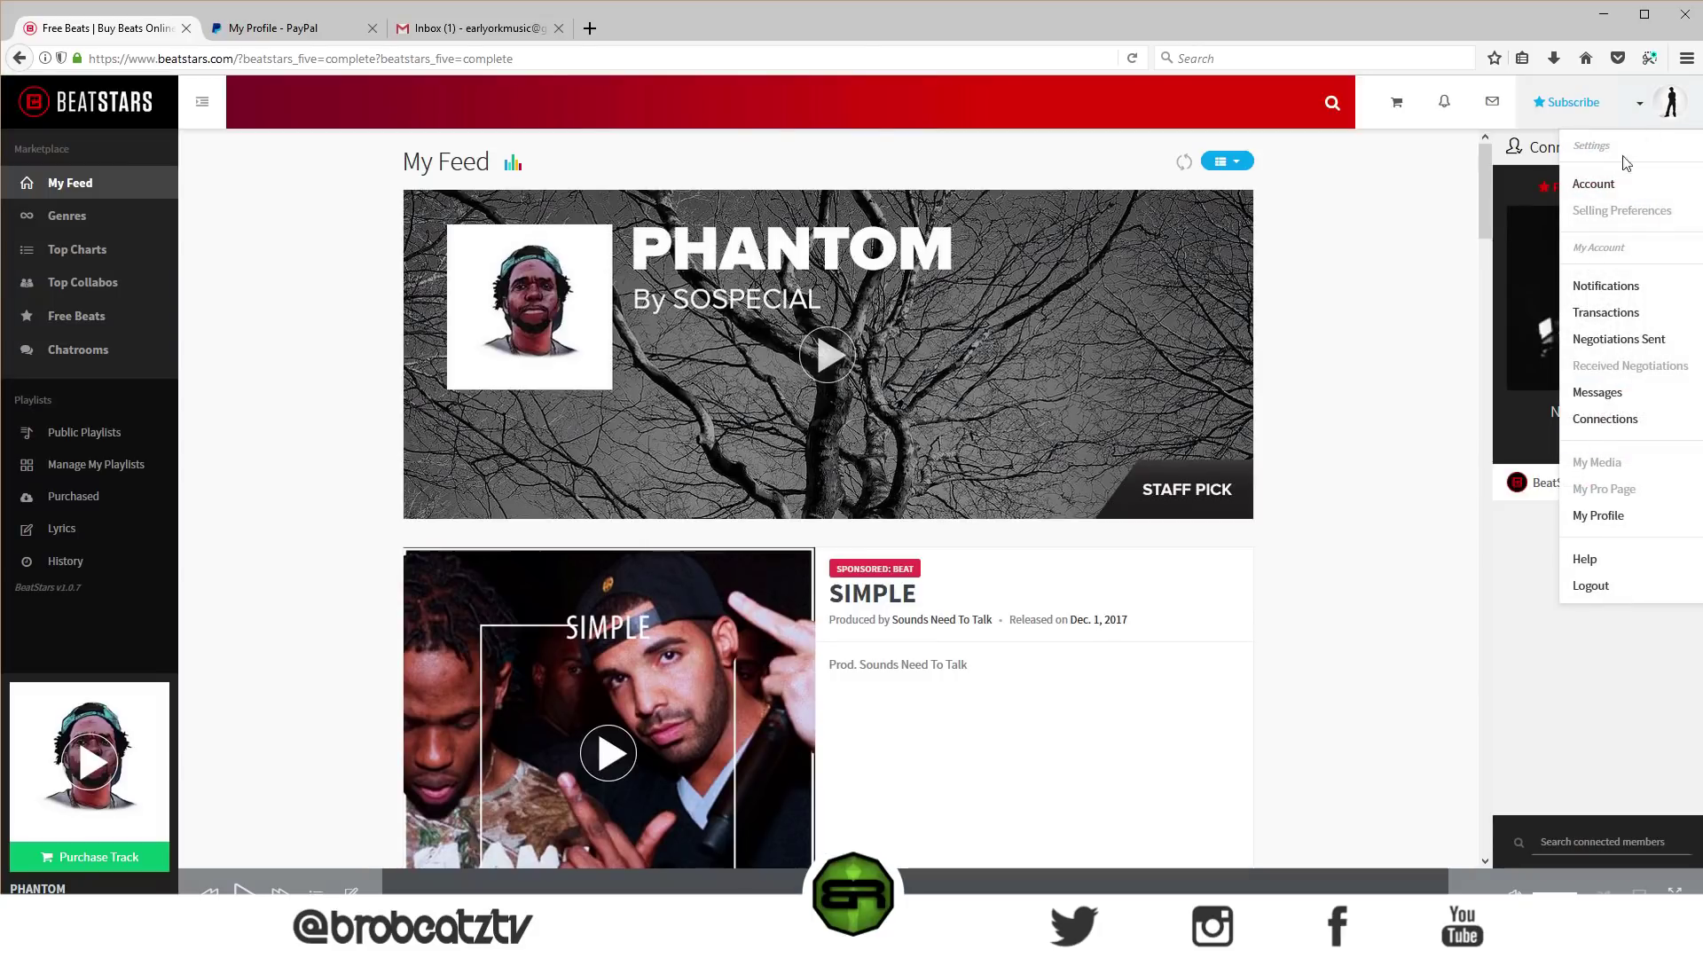
pyautogui.click(1610, 182)
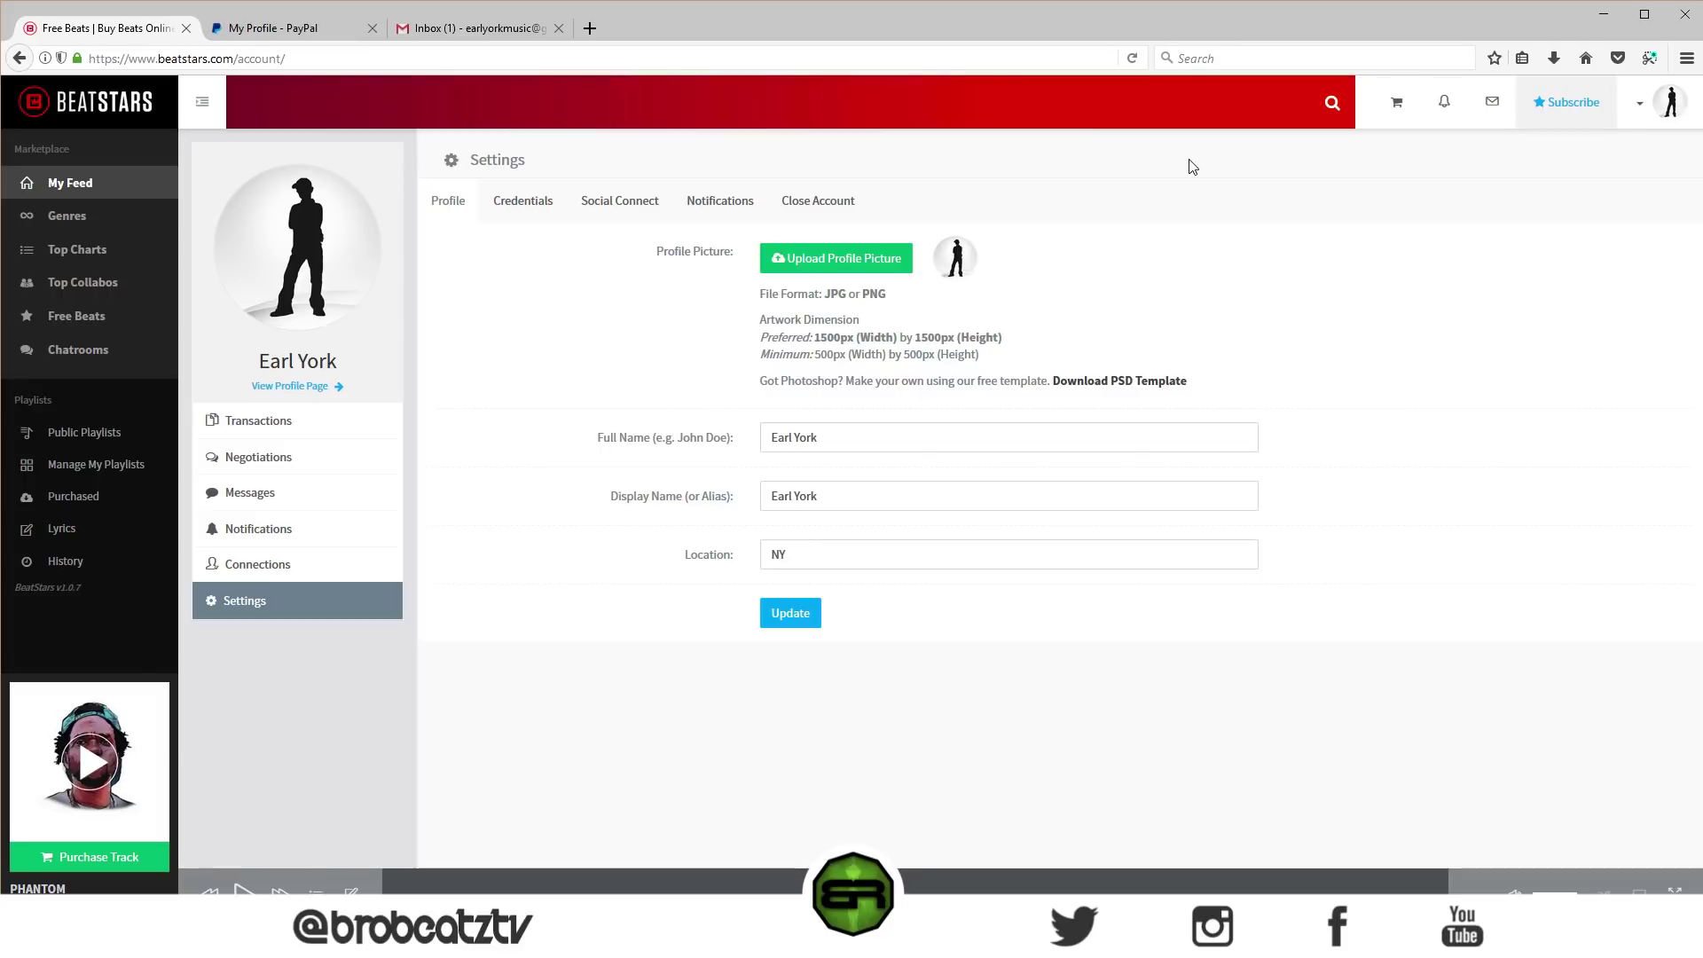
pyautogui.click(1637, 102)
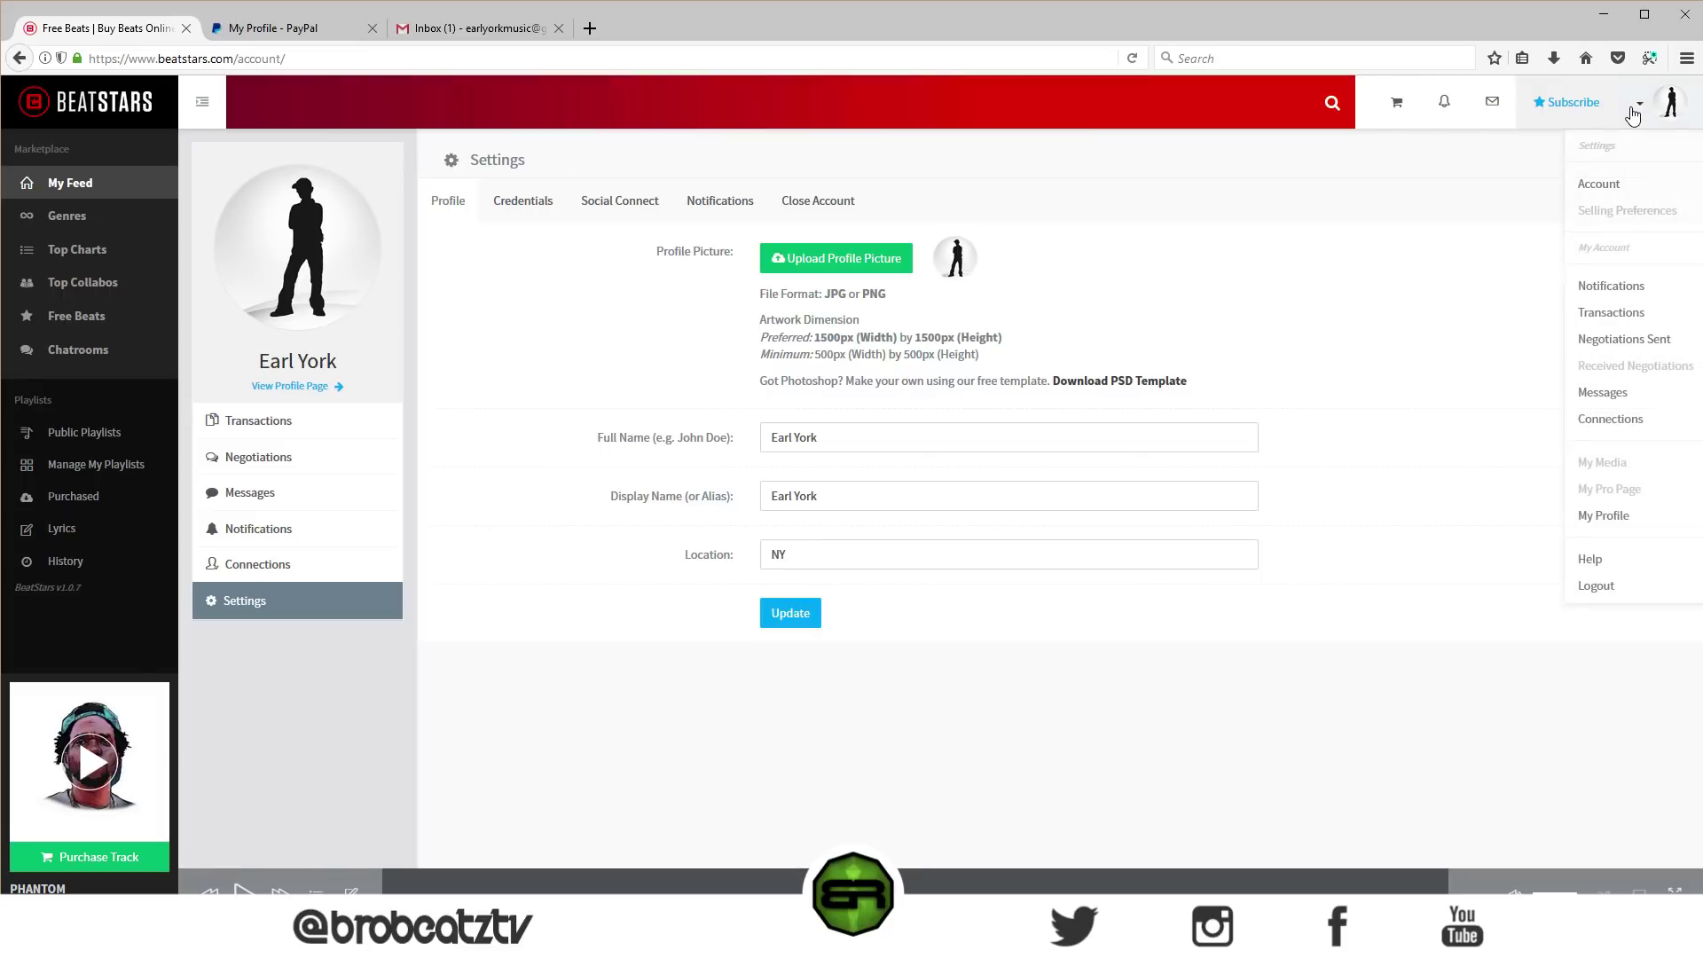
# - View your own profile page via My Profile, then reopen and close the avatar menu
pyautogui.click(1619, 213)
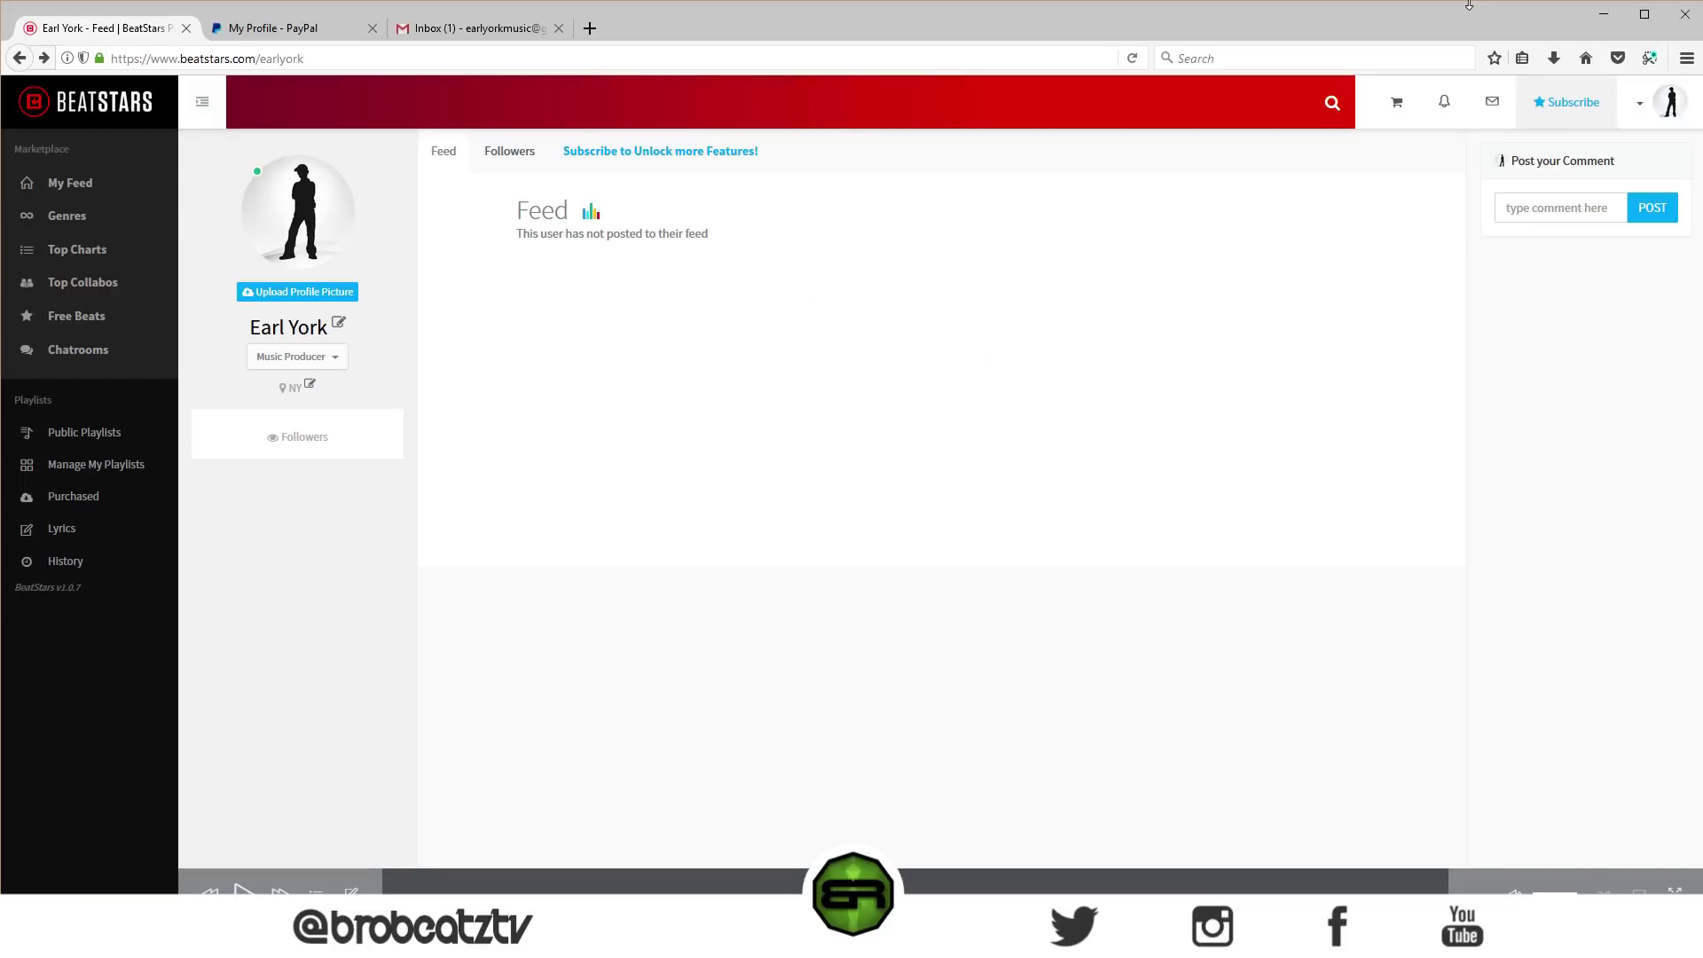
pyautogui.click(1638, 107)
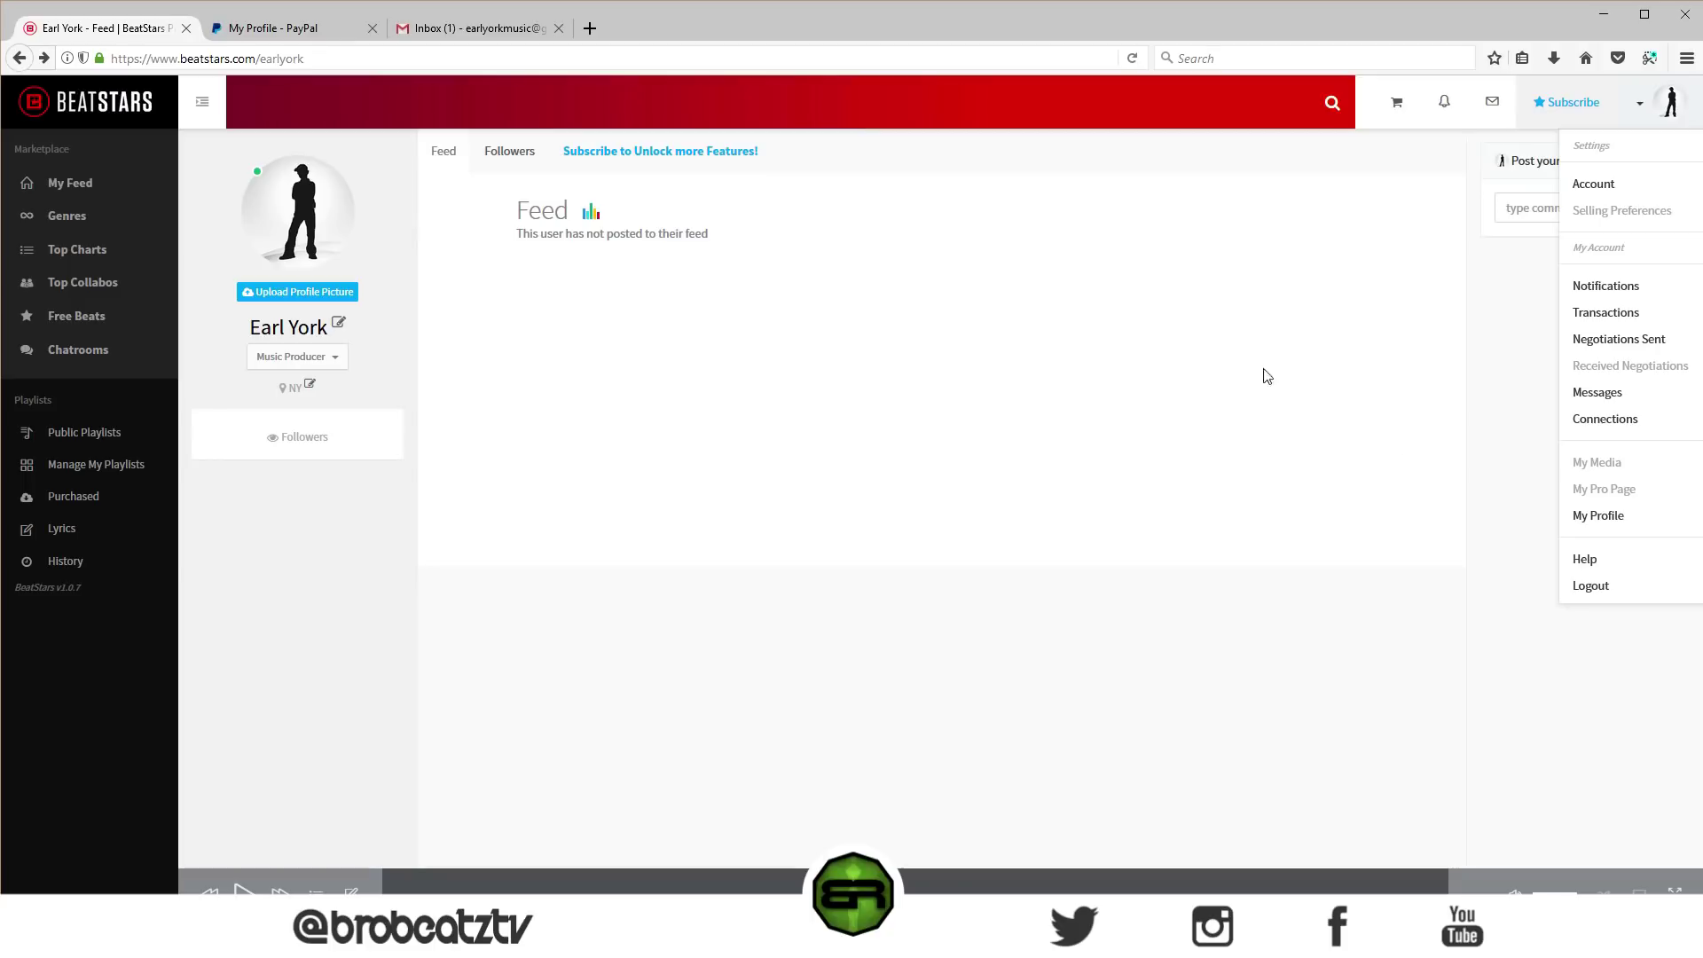
pyautogui.click(1331, 257)
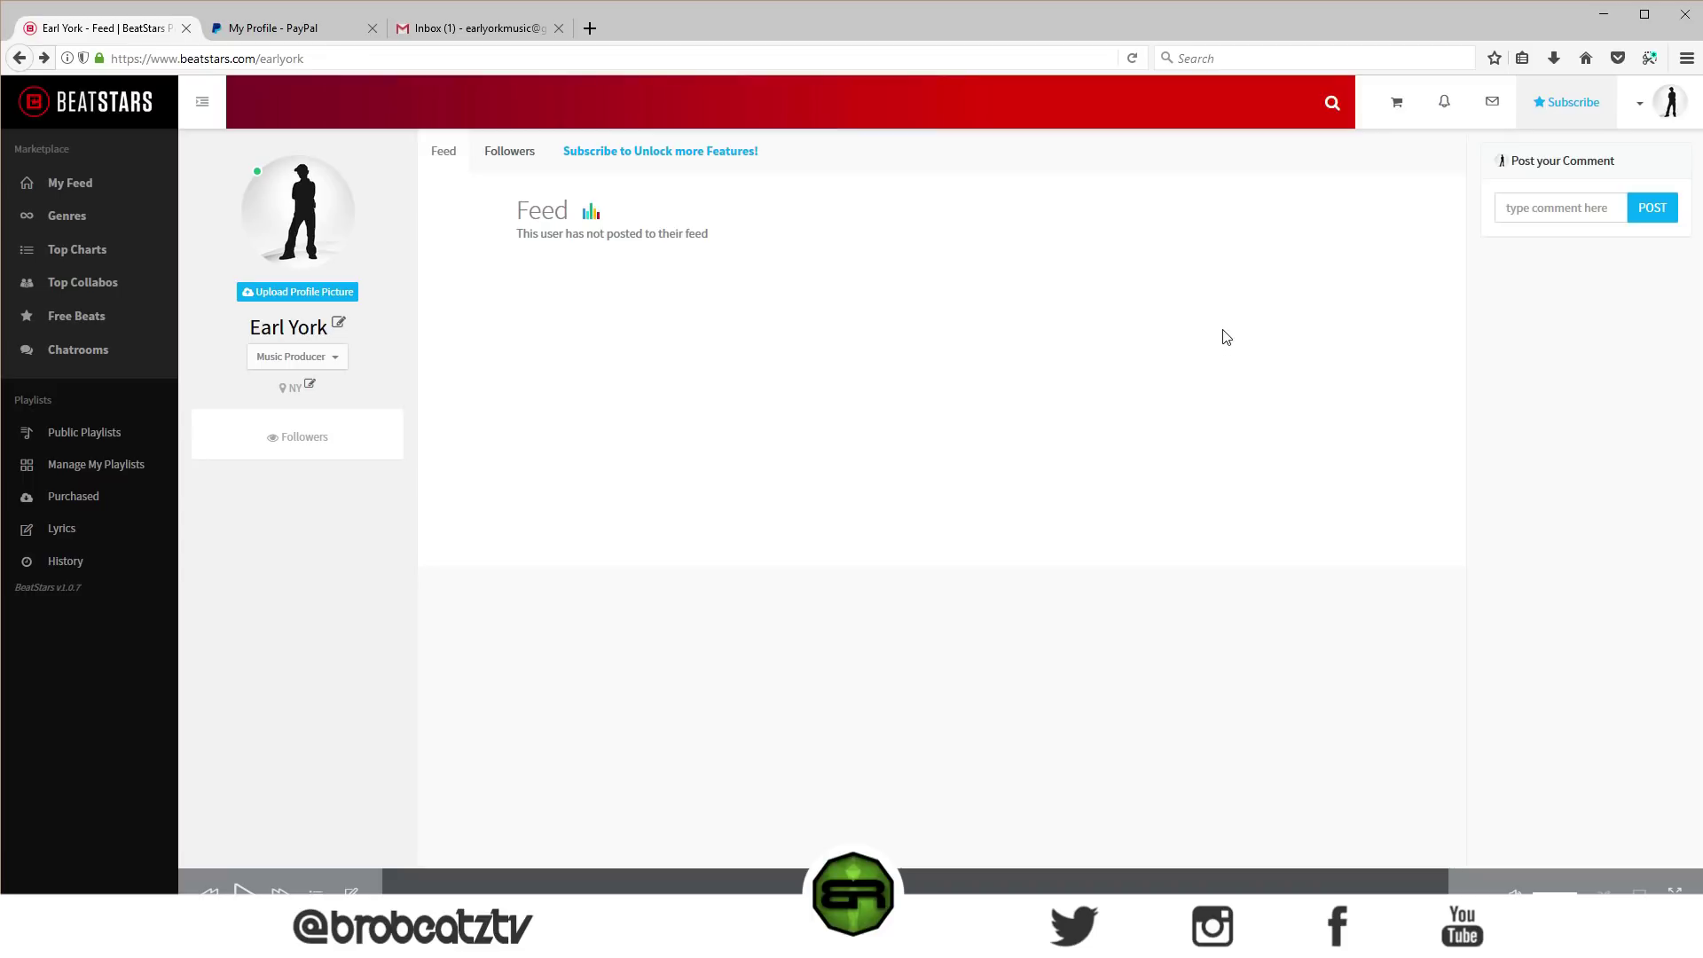
# - Browse the subscription plans and choose Subscribe Now under the PRO plan
pyautogui.click(1547, 104)
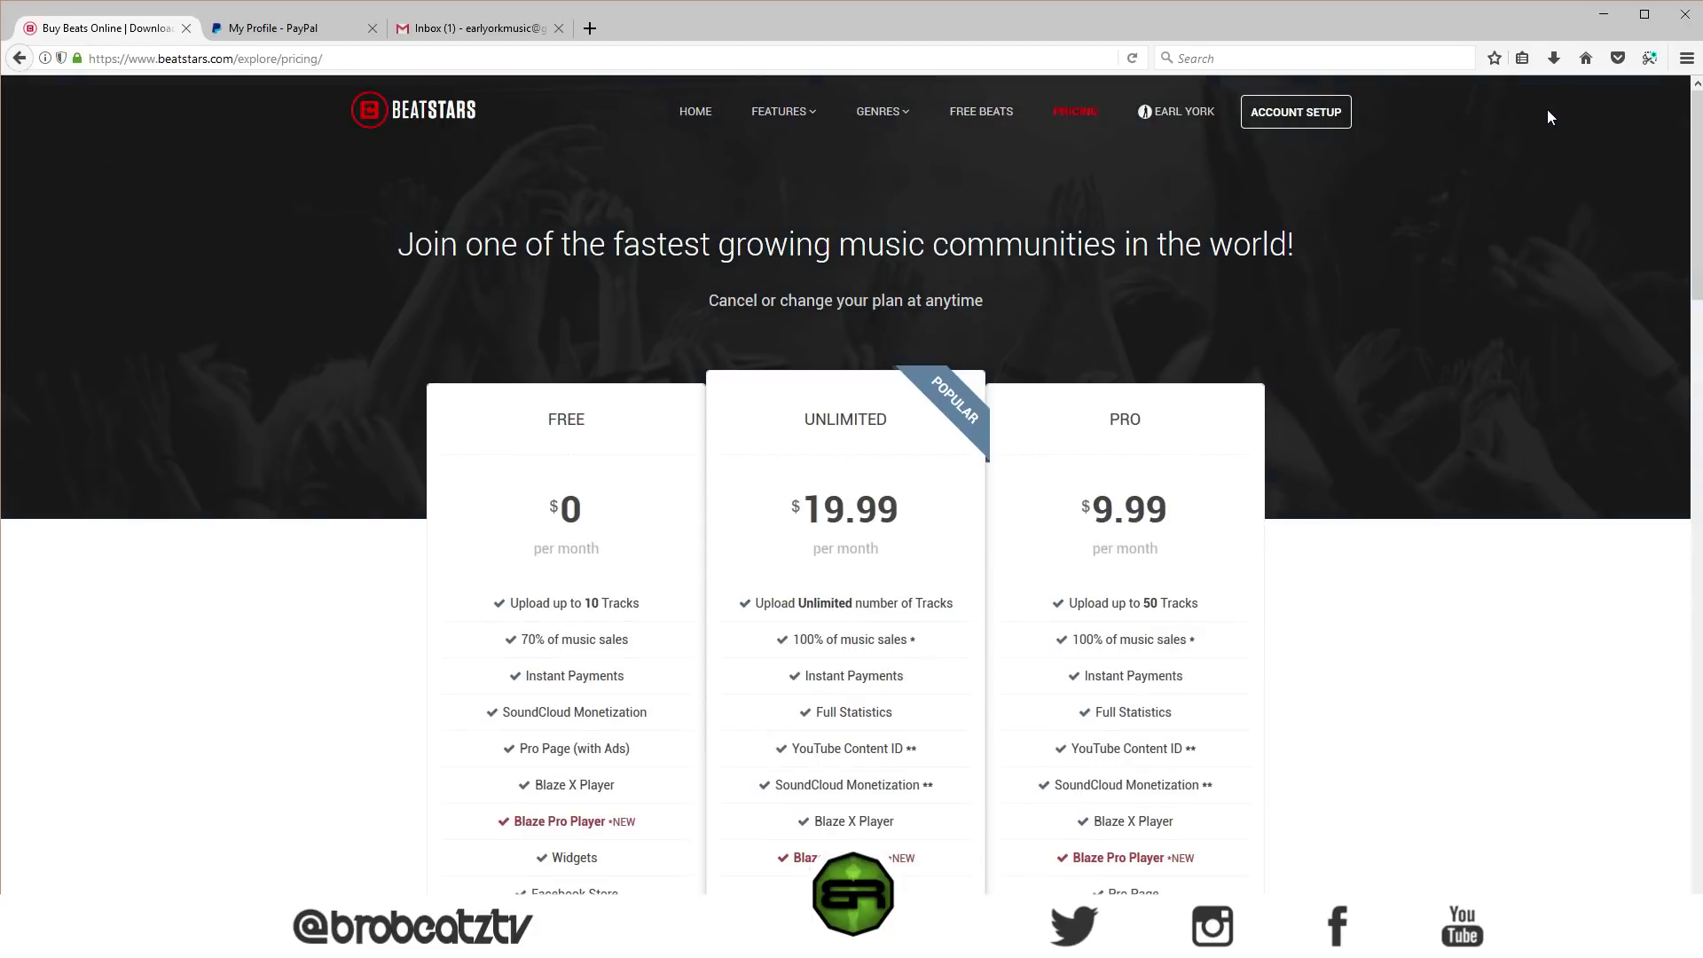
pyautogui.scroll(-5, 945, 550)
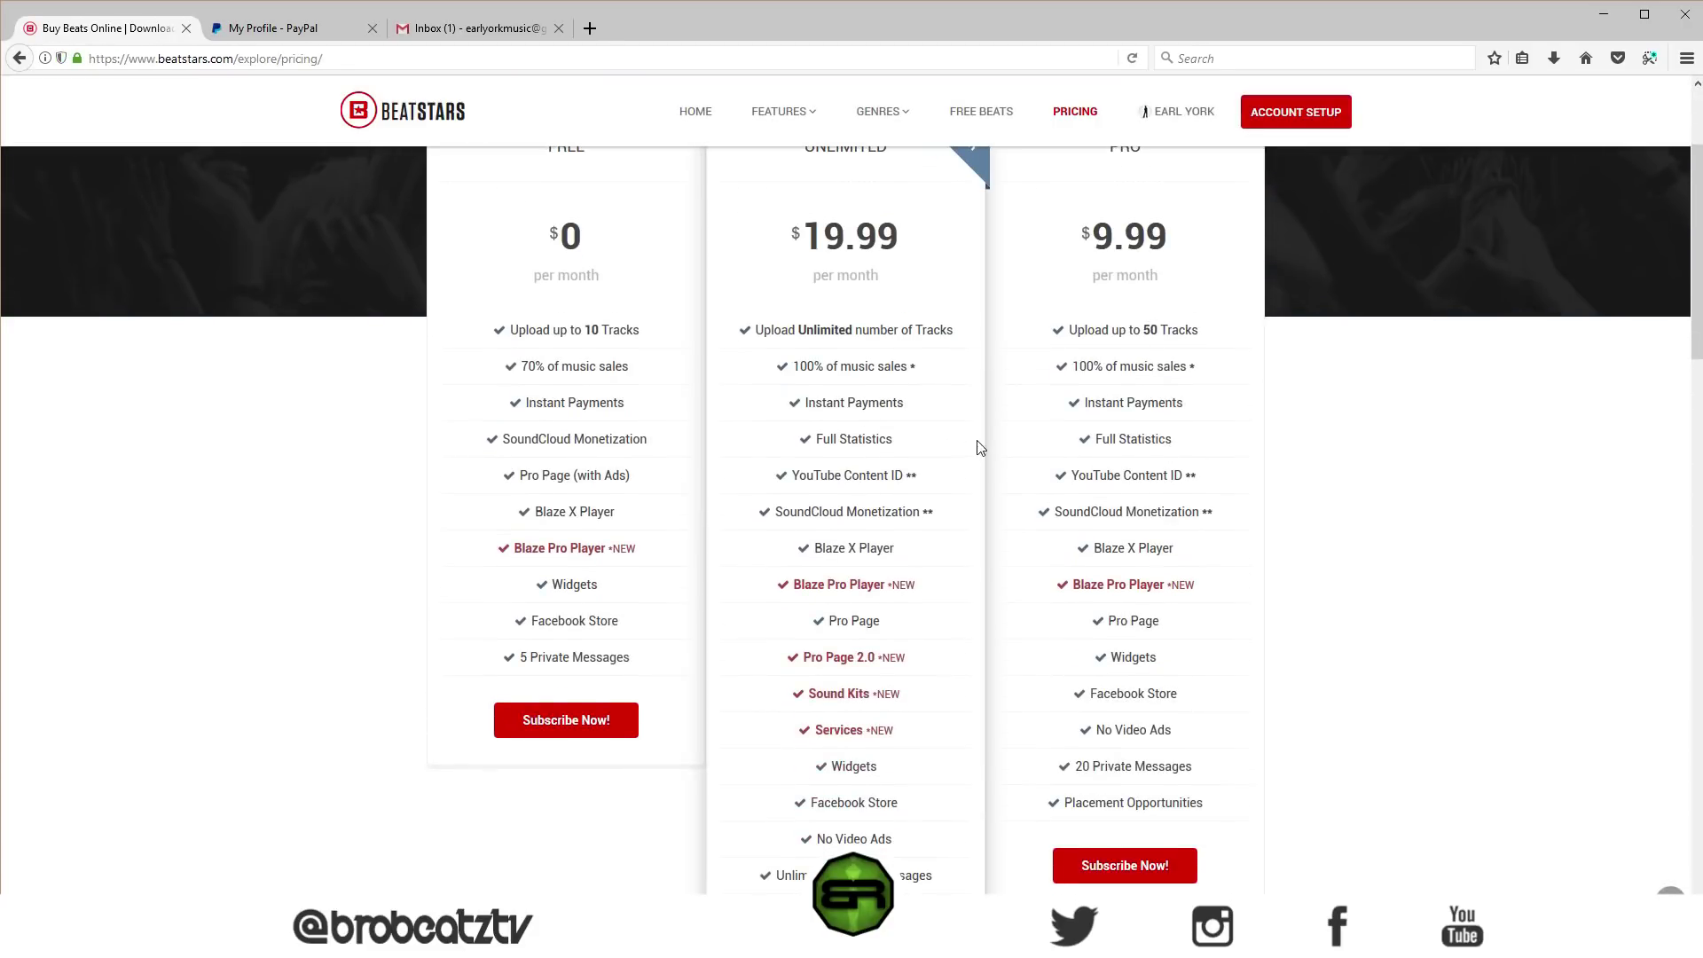
pyautogui.scroll(-2, 931, 550)
pyautogui.moveTo(929, 714); pyautogui.dragTo(839, 535)
pyautogui.scroll(1, 839, 535)
pyautogui.scroll(3, 839, 535)
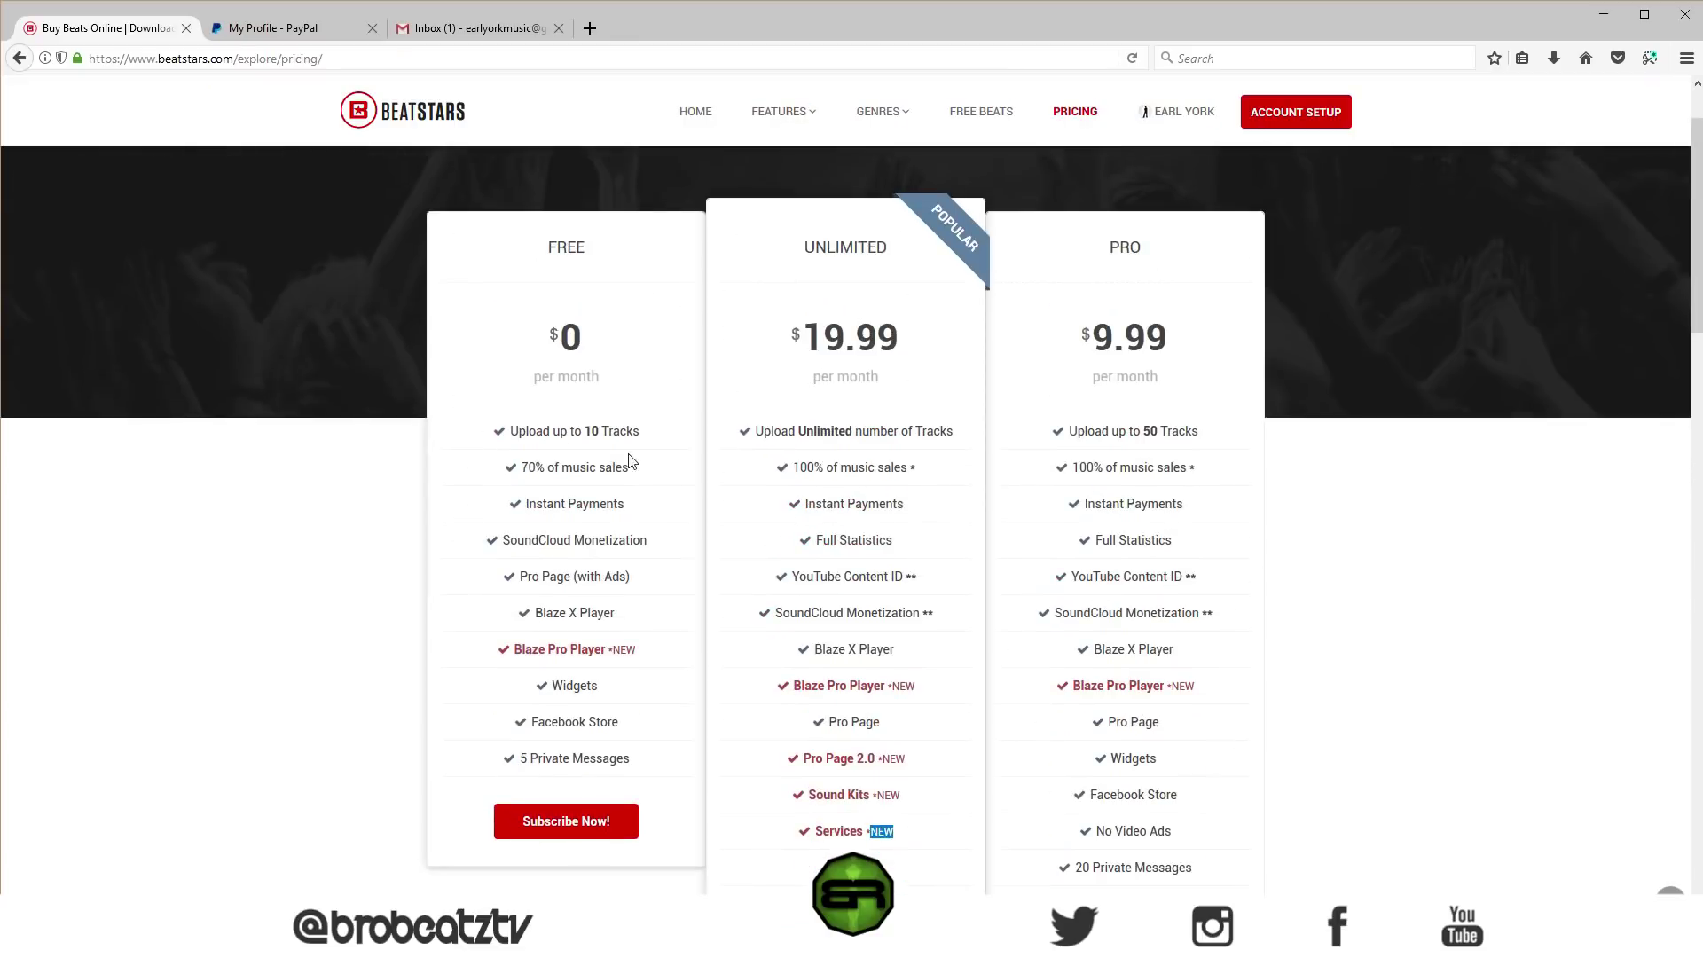
pyautogui.moveTo(467, 444); pyautogui.dragTo(621, 761)
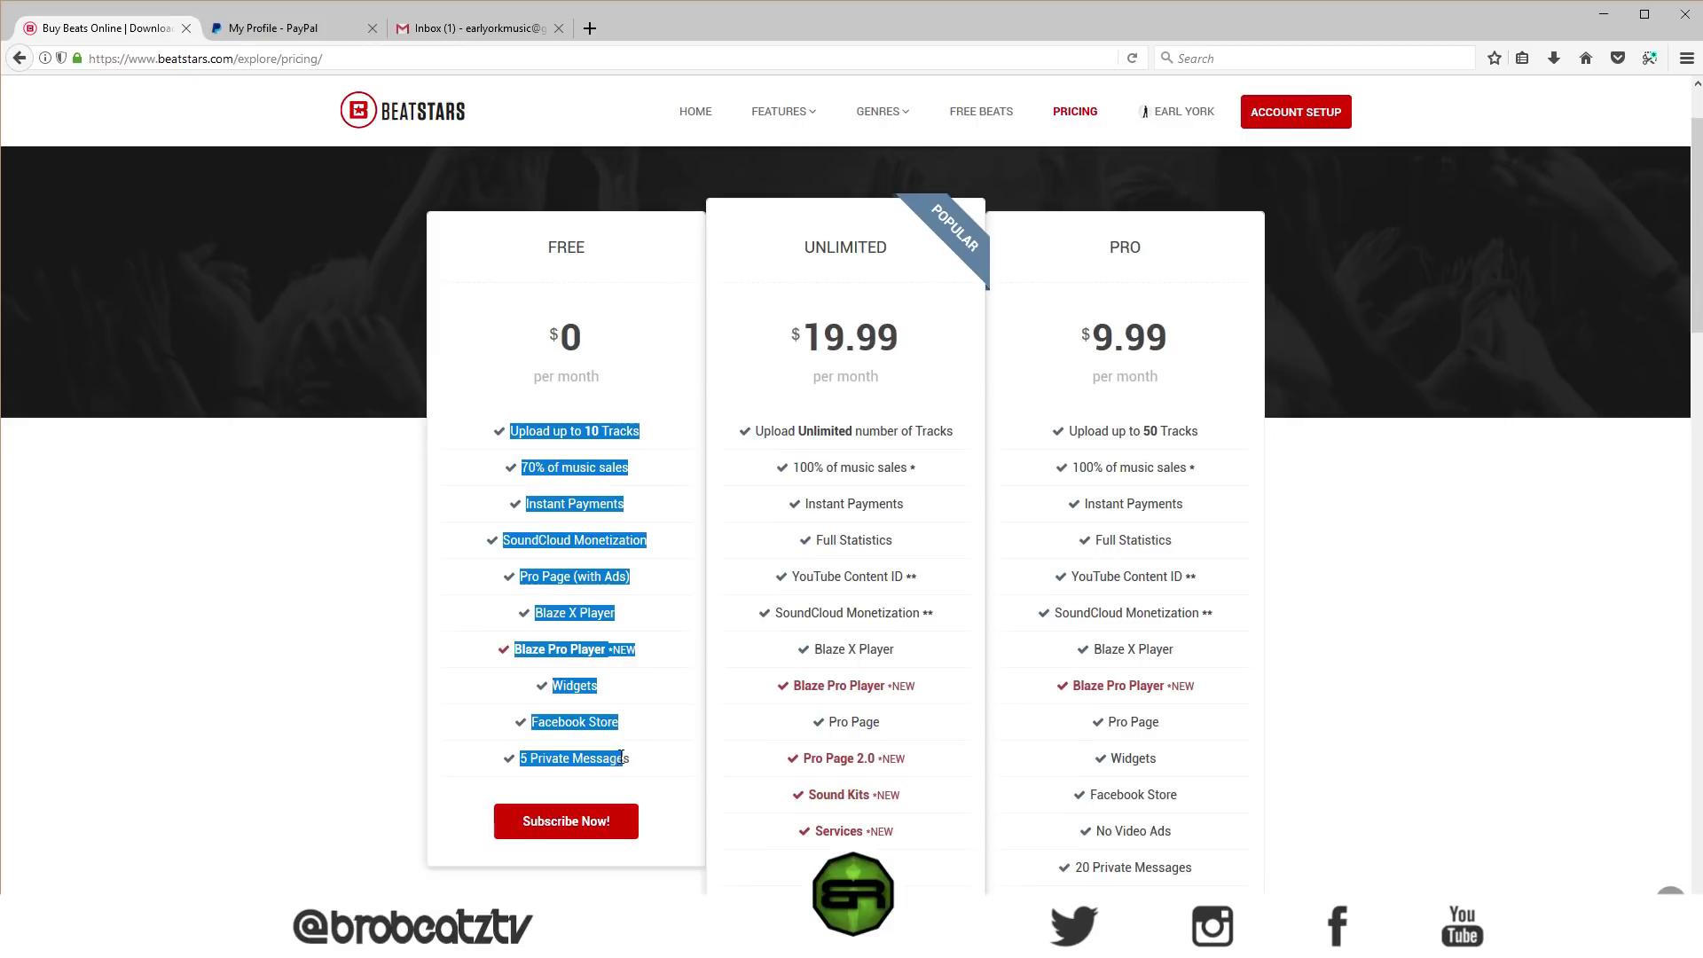
pyautogui.click(1296, 568)
pyautogui.scroll(-3, 1295, 568)
pyautogui.click(1127, 664)
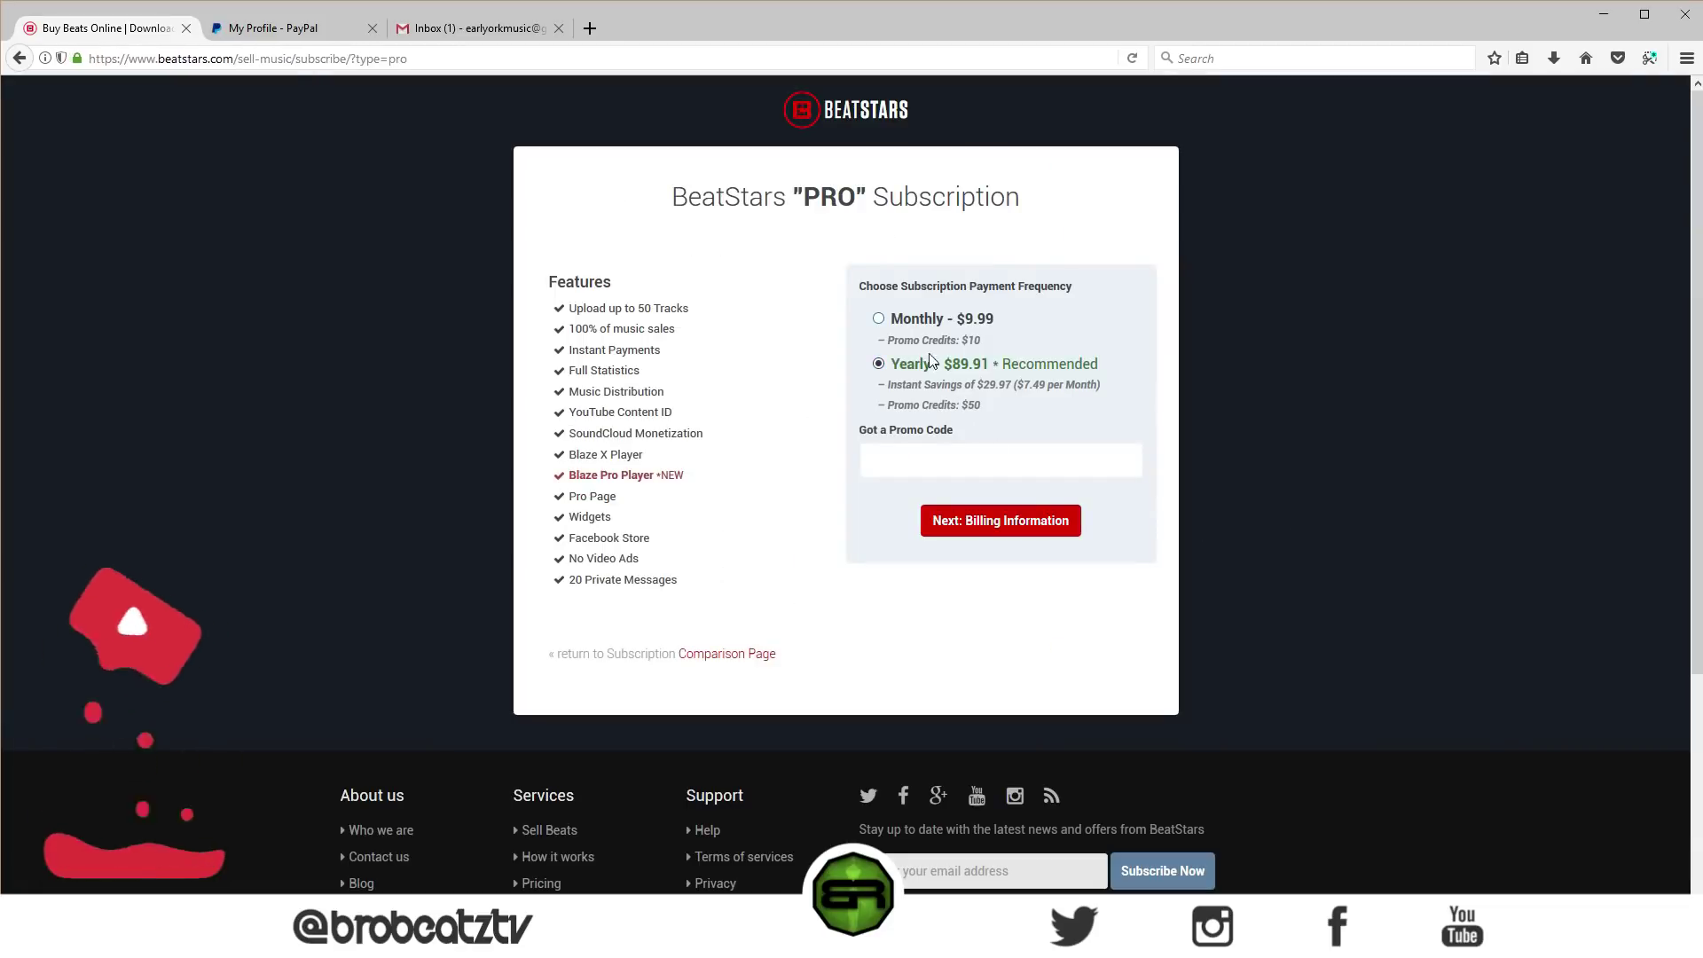
# - Switch PRO to Monthly $9.99 billing and continue to pay by credit card
pyautogui.click(888, 323)
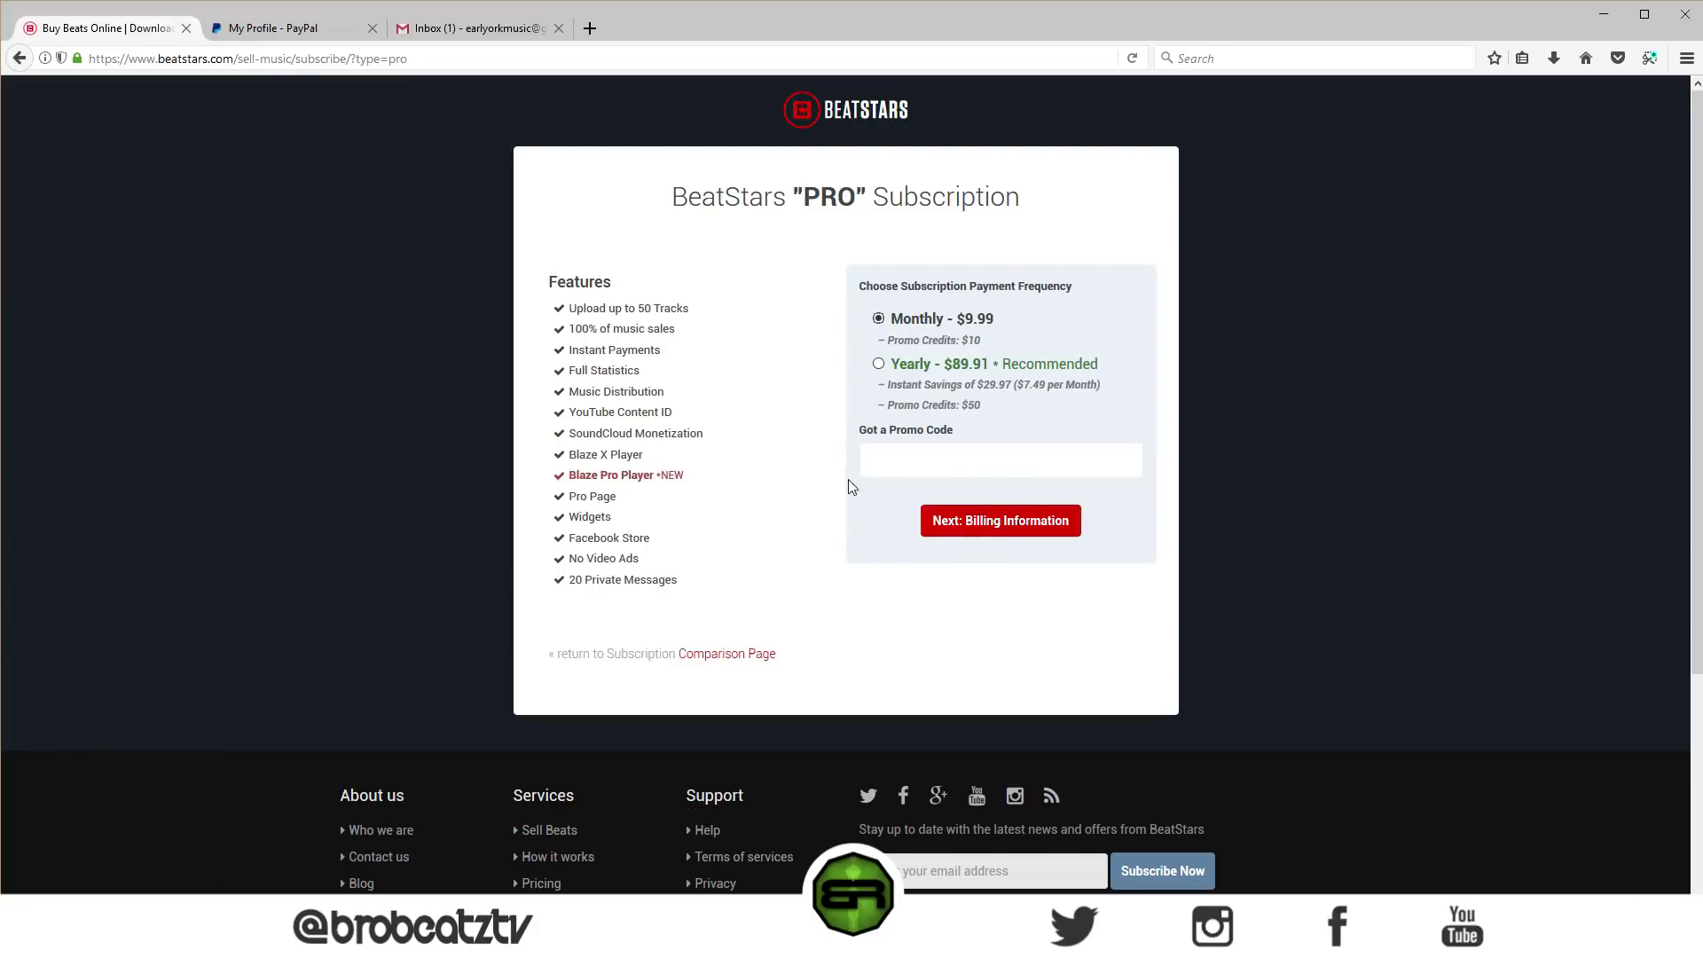
pyautogui.click(1008, 532)
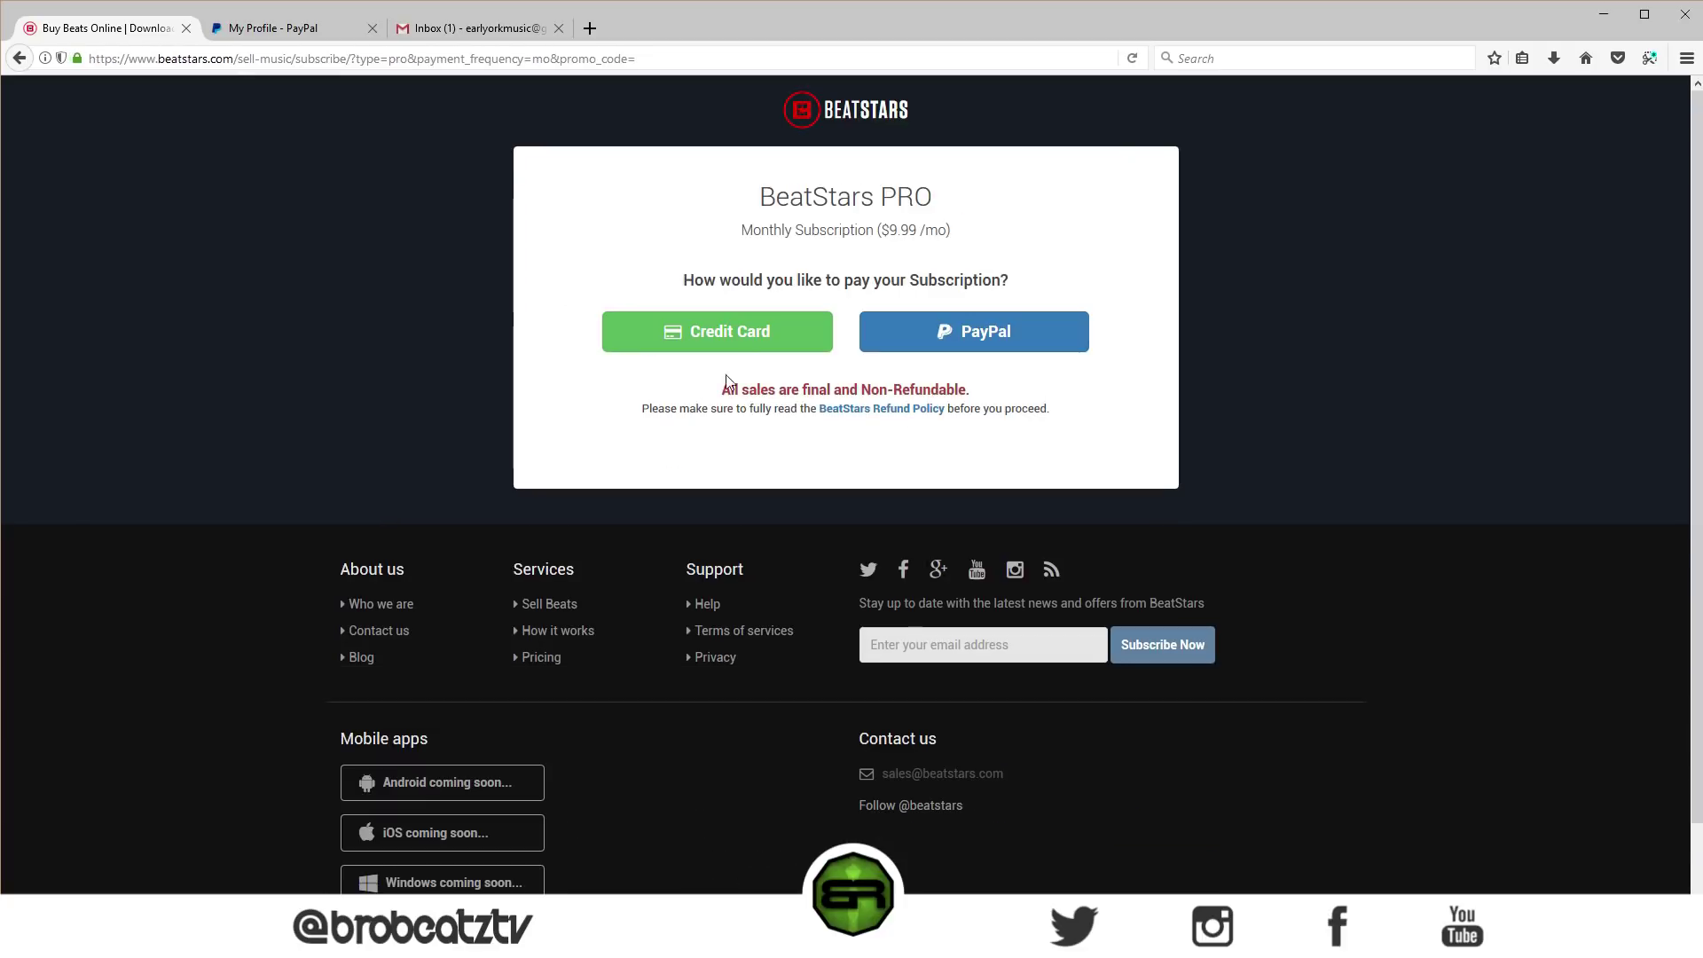
pyautogui.click(723, 337)
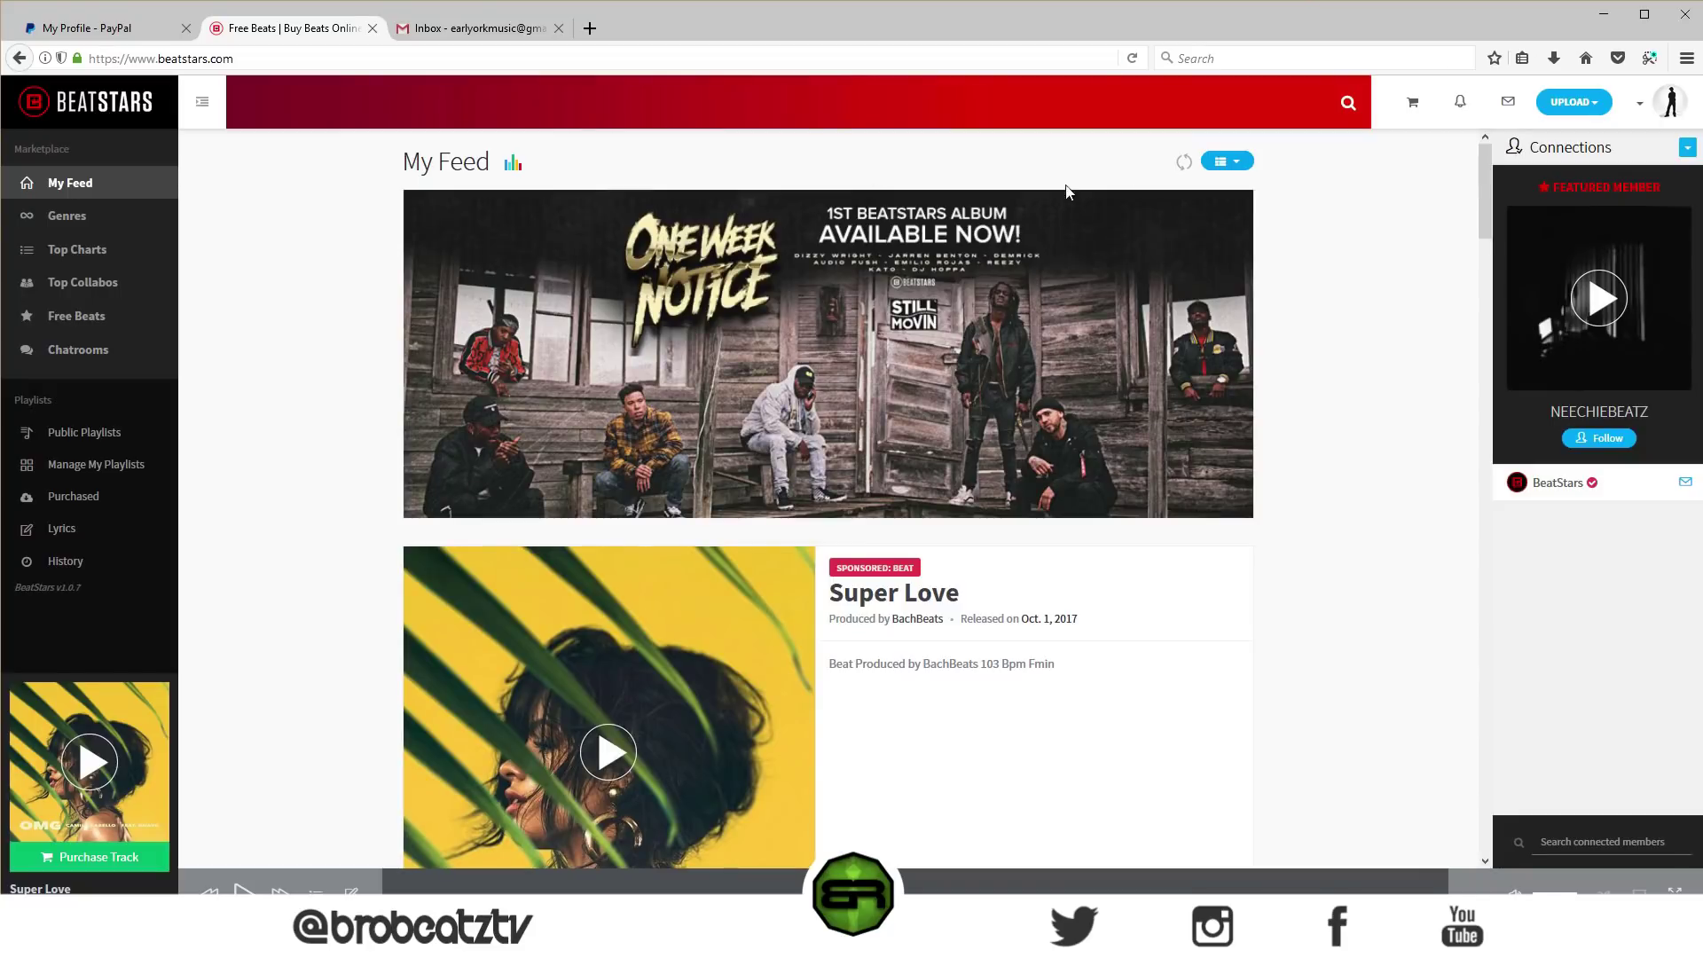
pyautogui.scroll(-1, 681, 308)
pyautogui.scroll(-10, 692, 372)
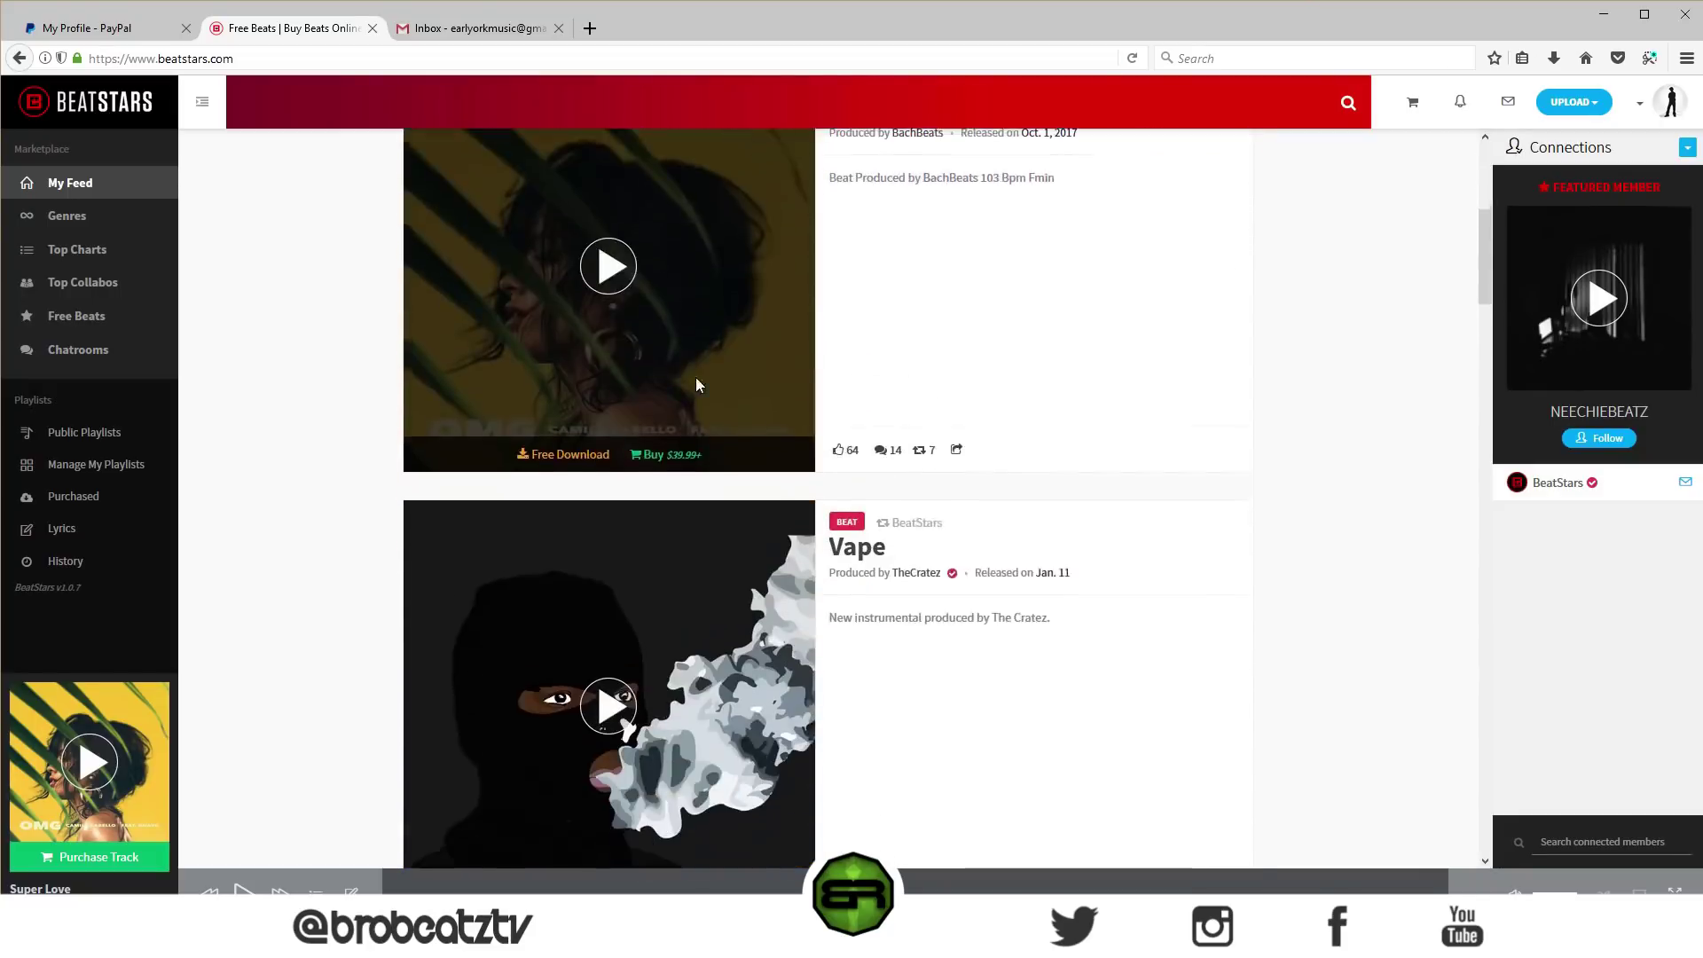
pyautogui.scroll(8, 694, 391)
pyautogui.scroll(3, 695, 390)
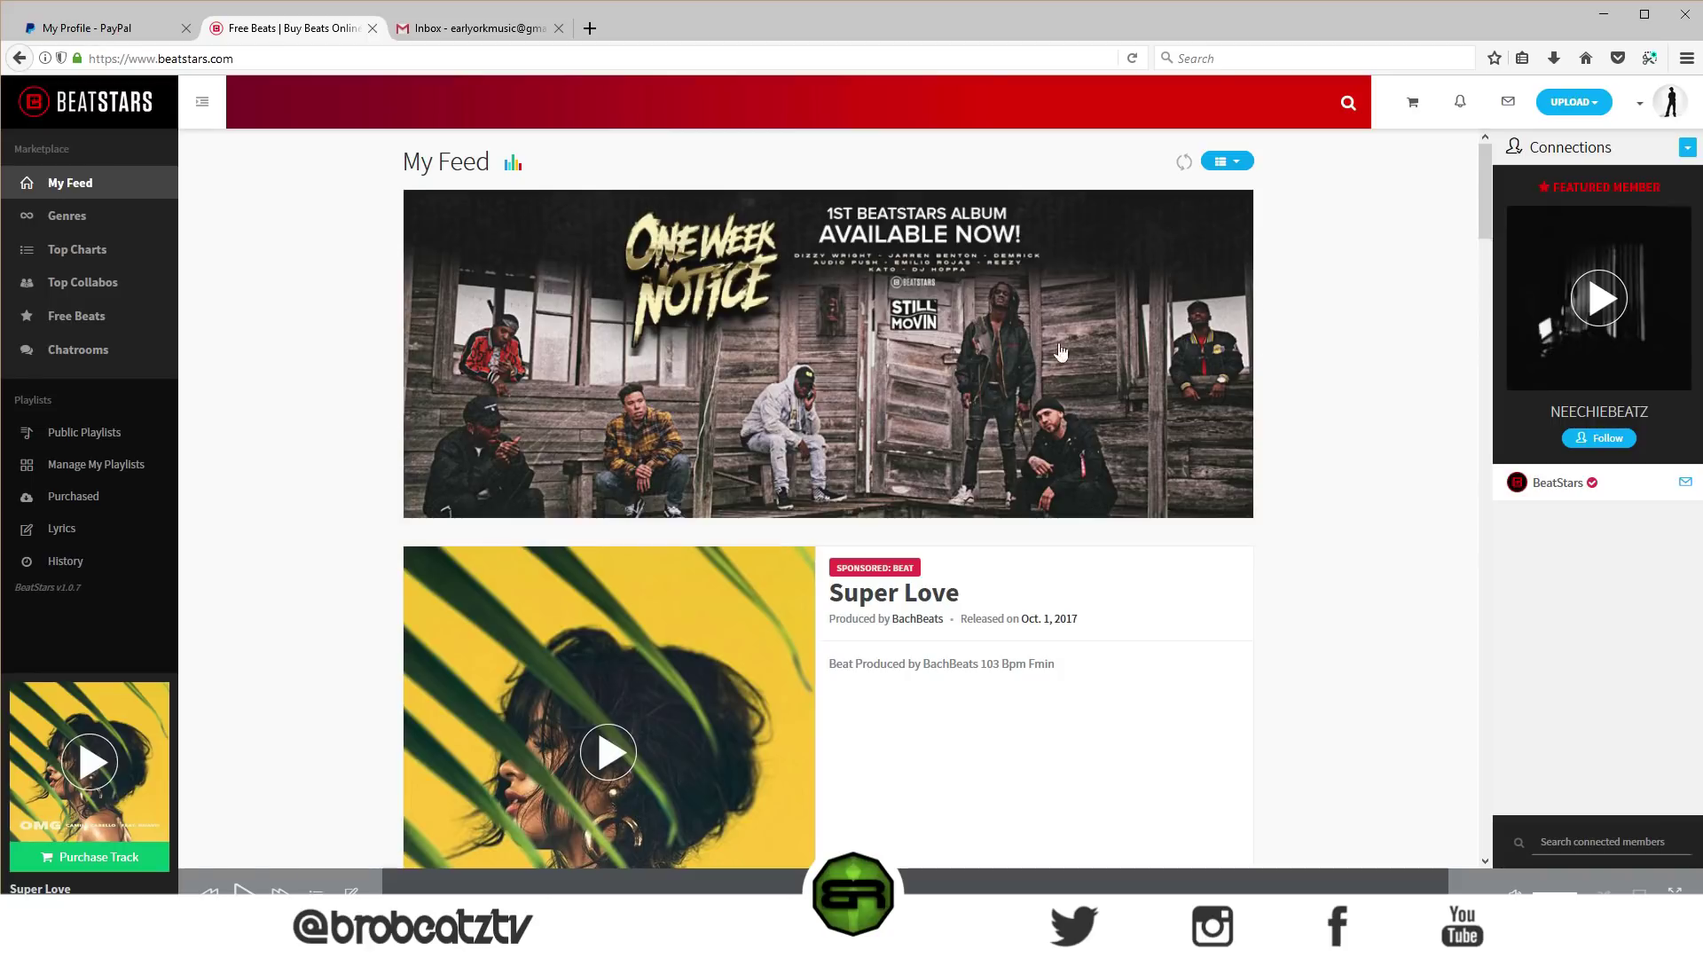
# - On the Selling Preferences page, enter your PayPal email address
pyautogui.click(1637, 105)
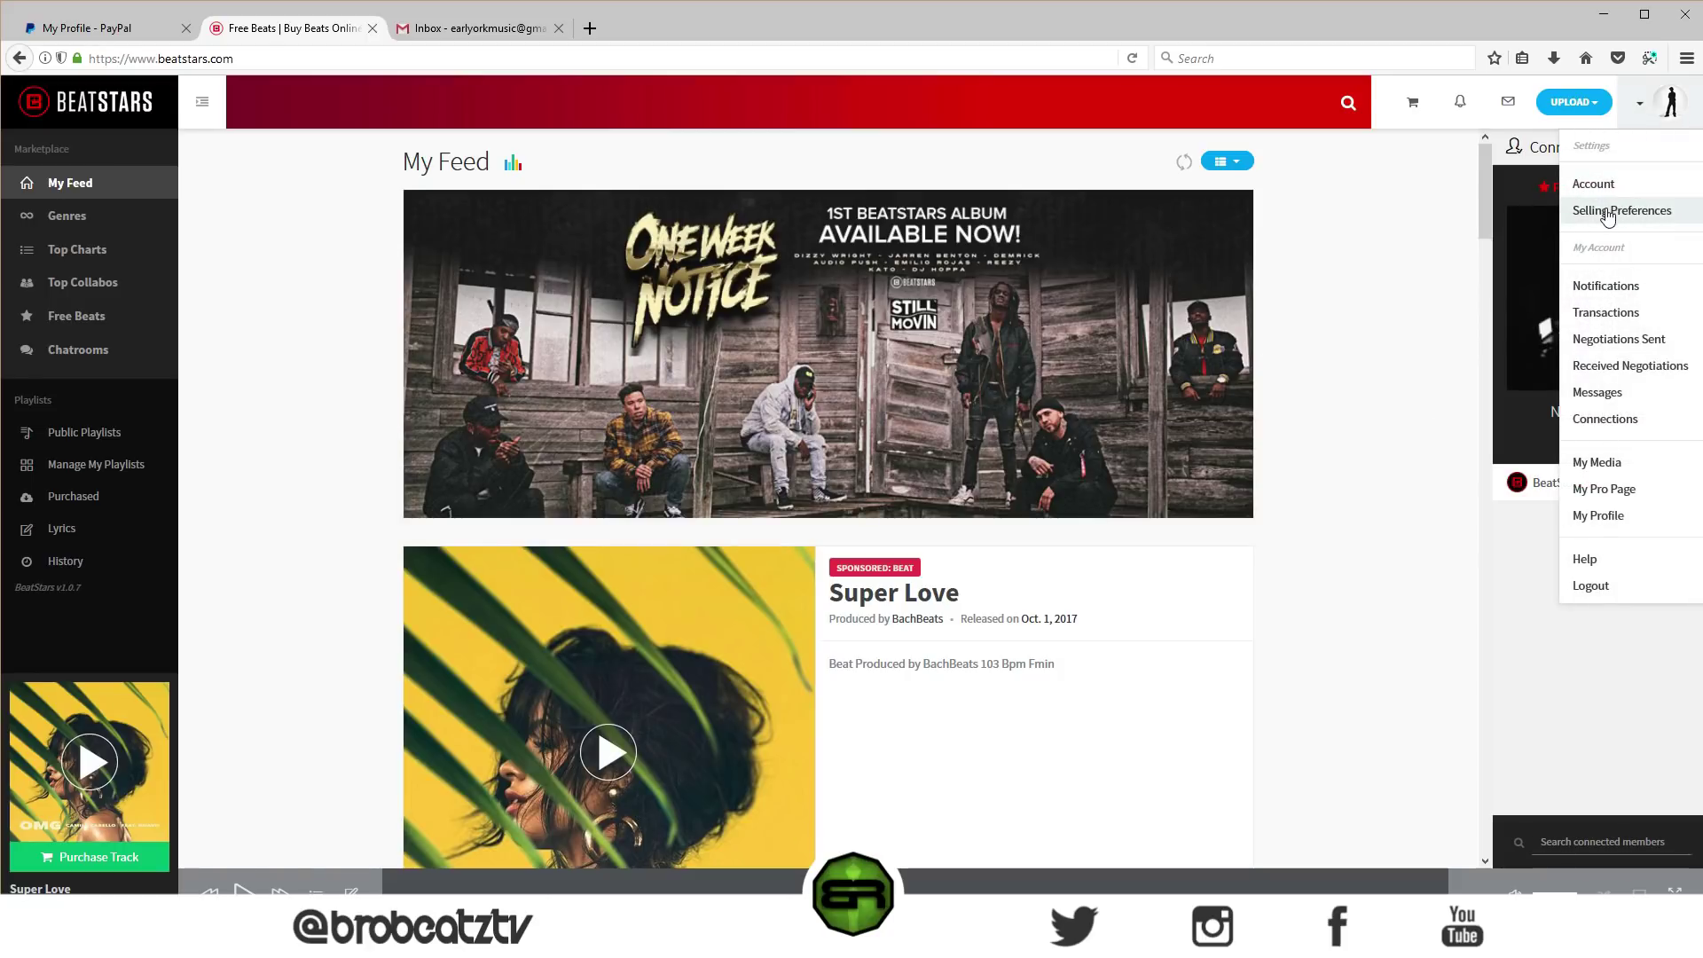
pyautogui.click(1607, 213)
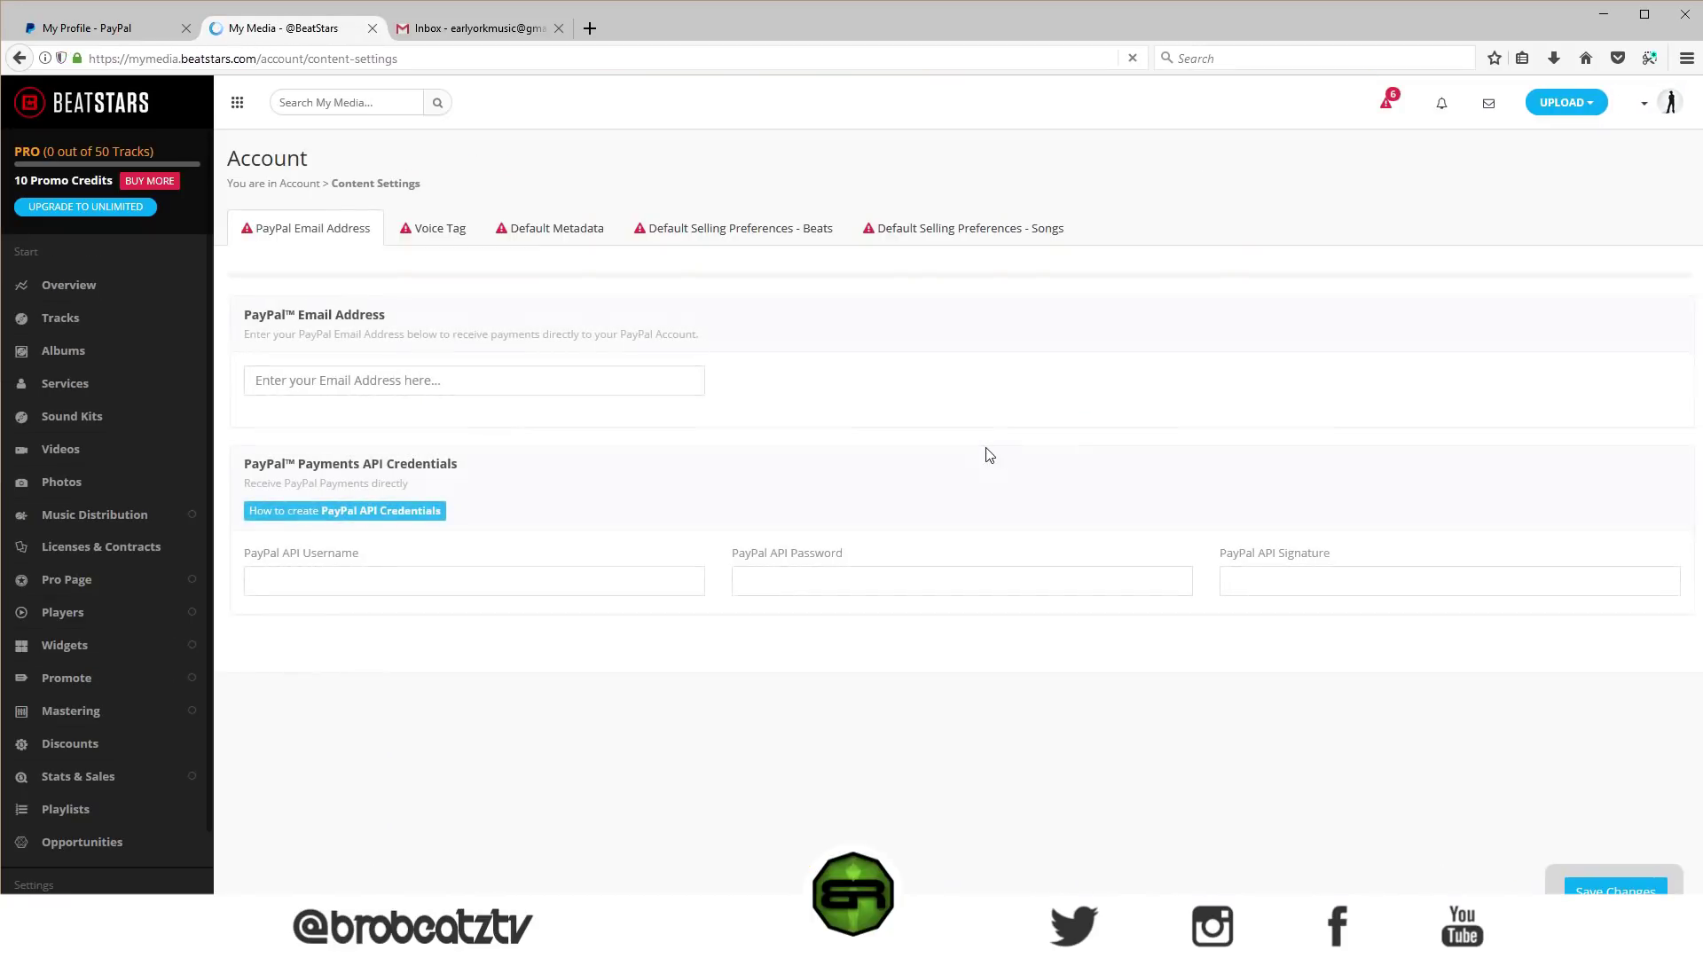
pyautogui.click(387, 368)
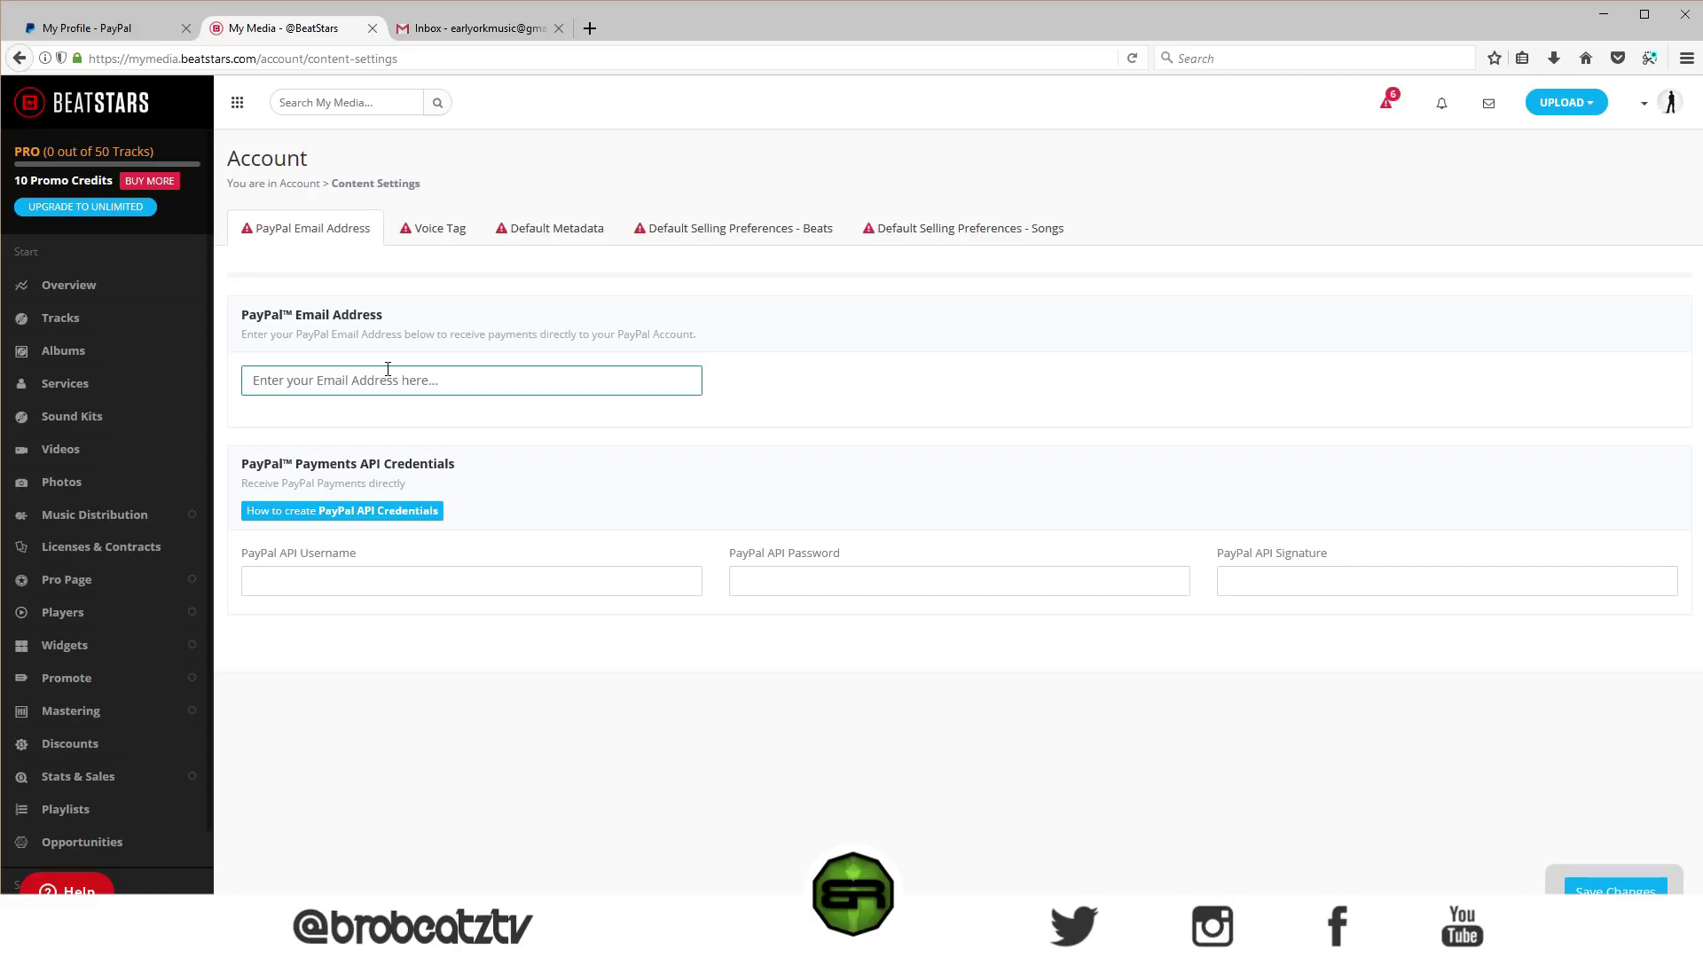
# - Highlight the PayPal Payments API Credentials heading, then expand and collapse the Players section
pyautogui.moveTo(477, 479); pyautogui.dragTo(249, 463)
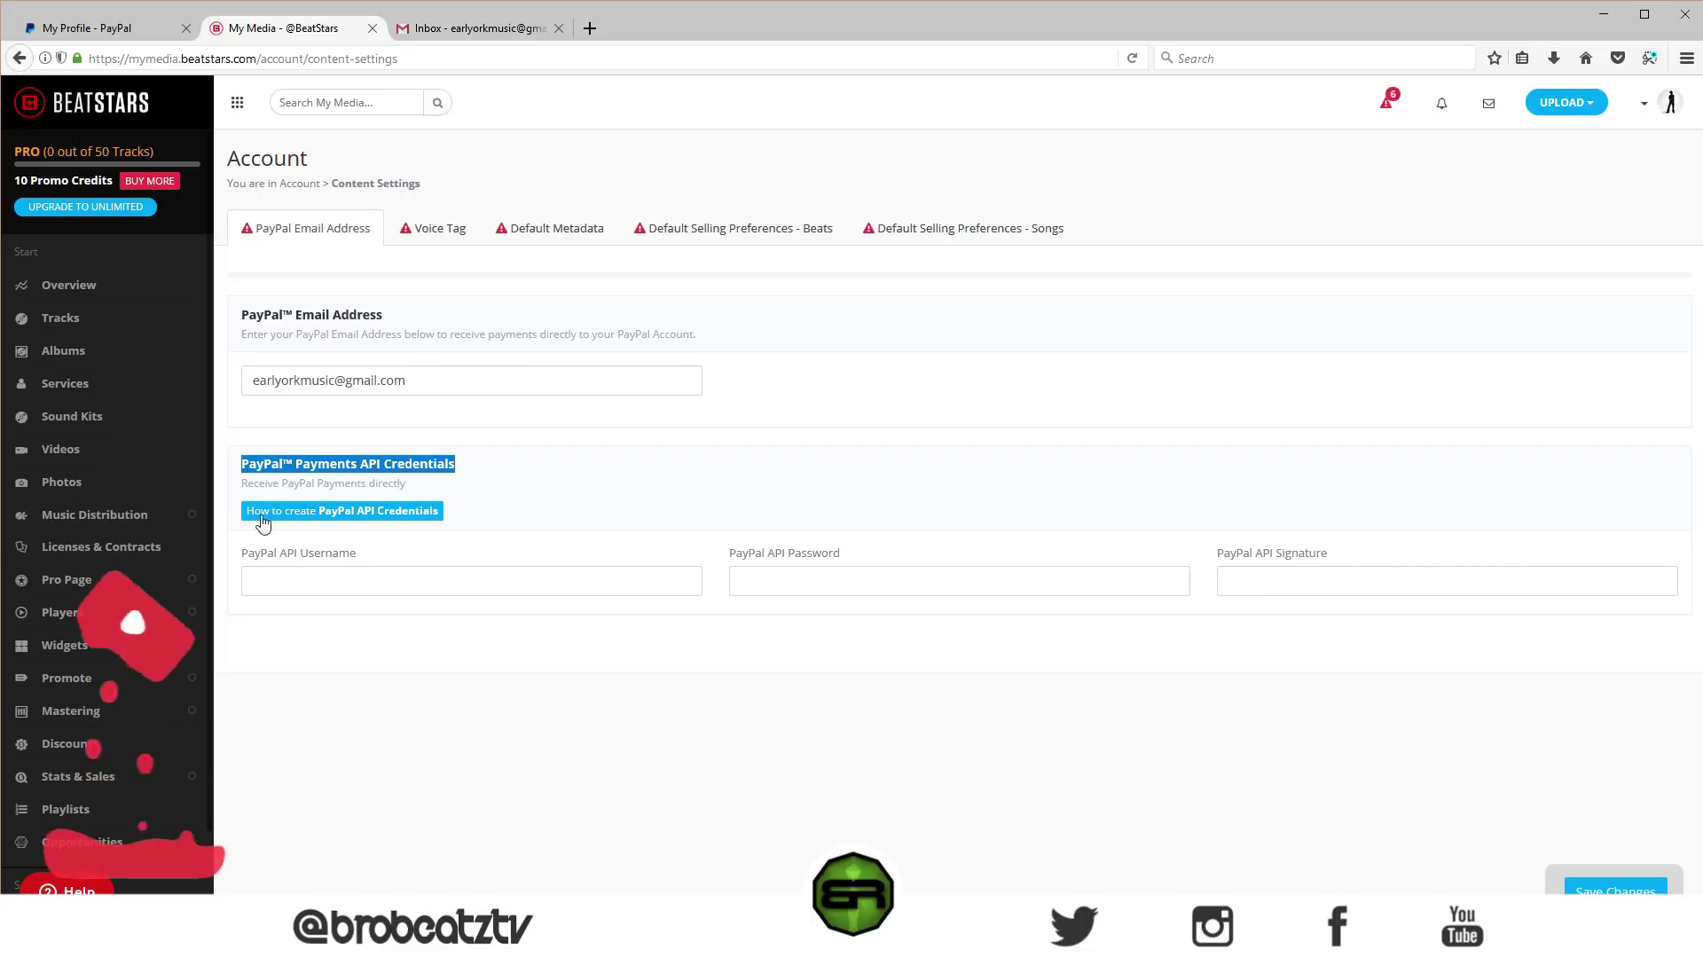
pyautogui.click(62, 612)
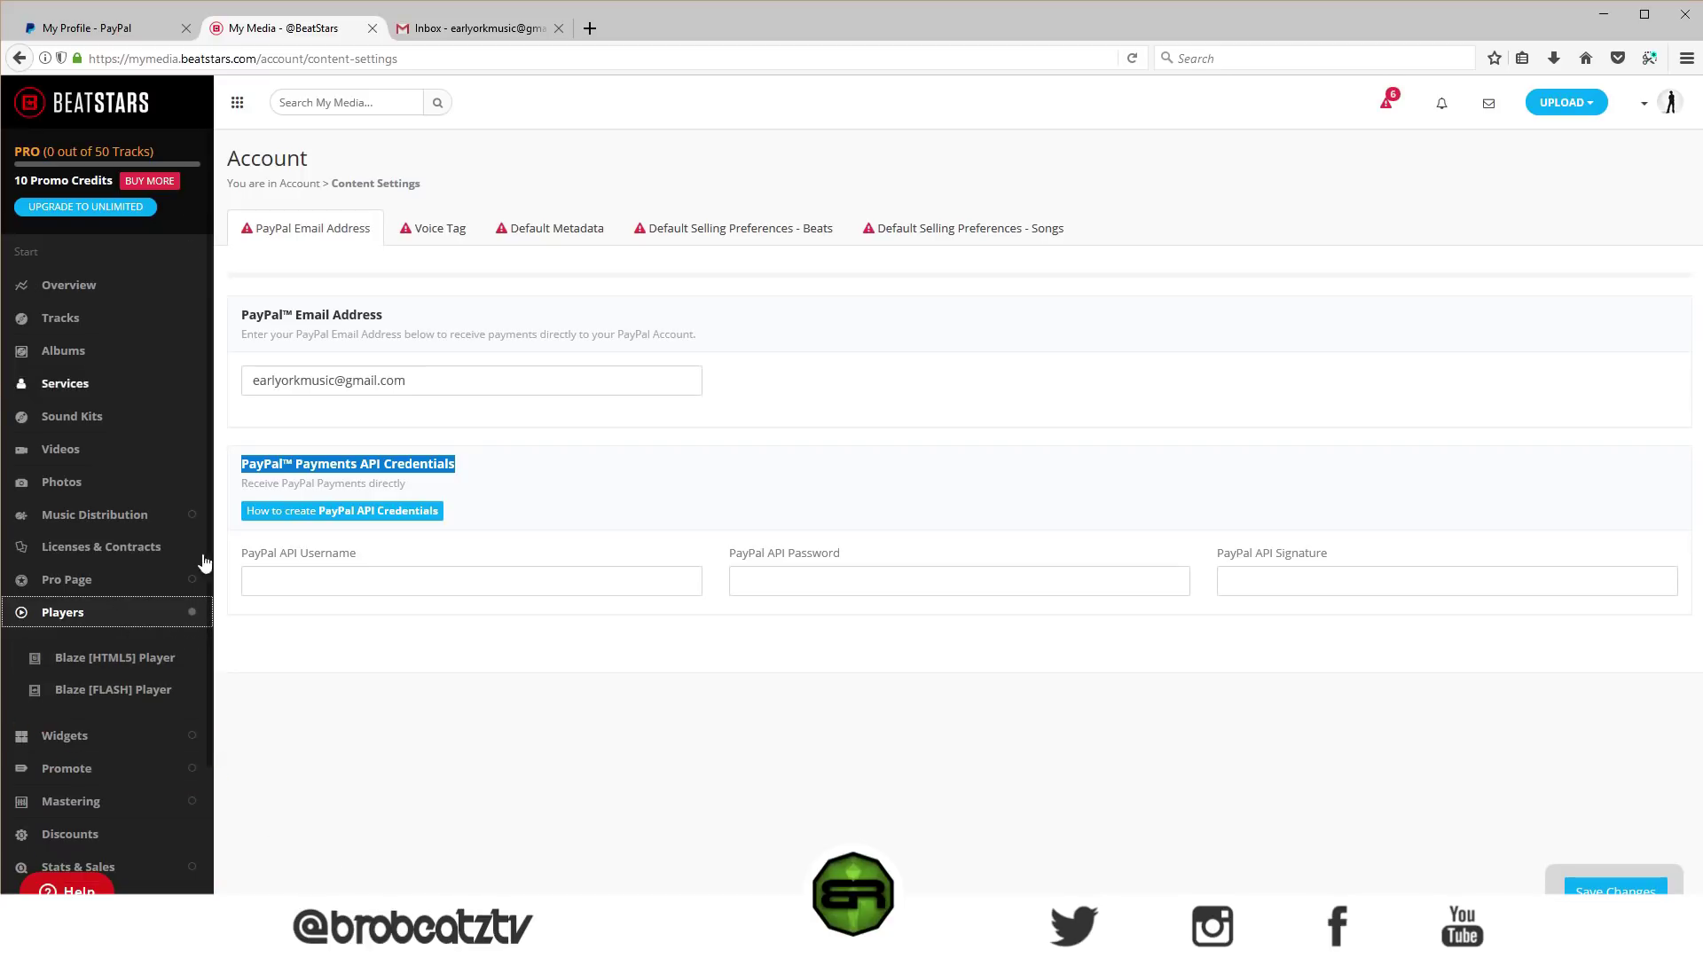
pyautogui.click(560, 512)
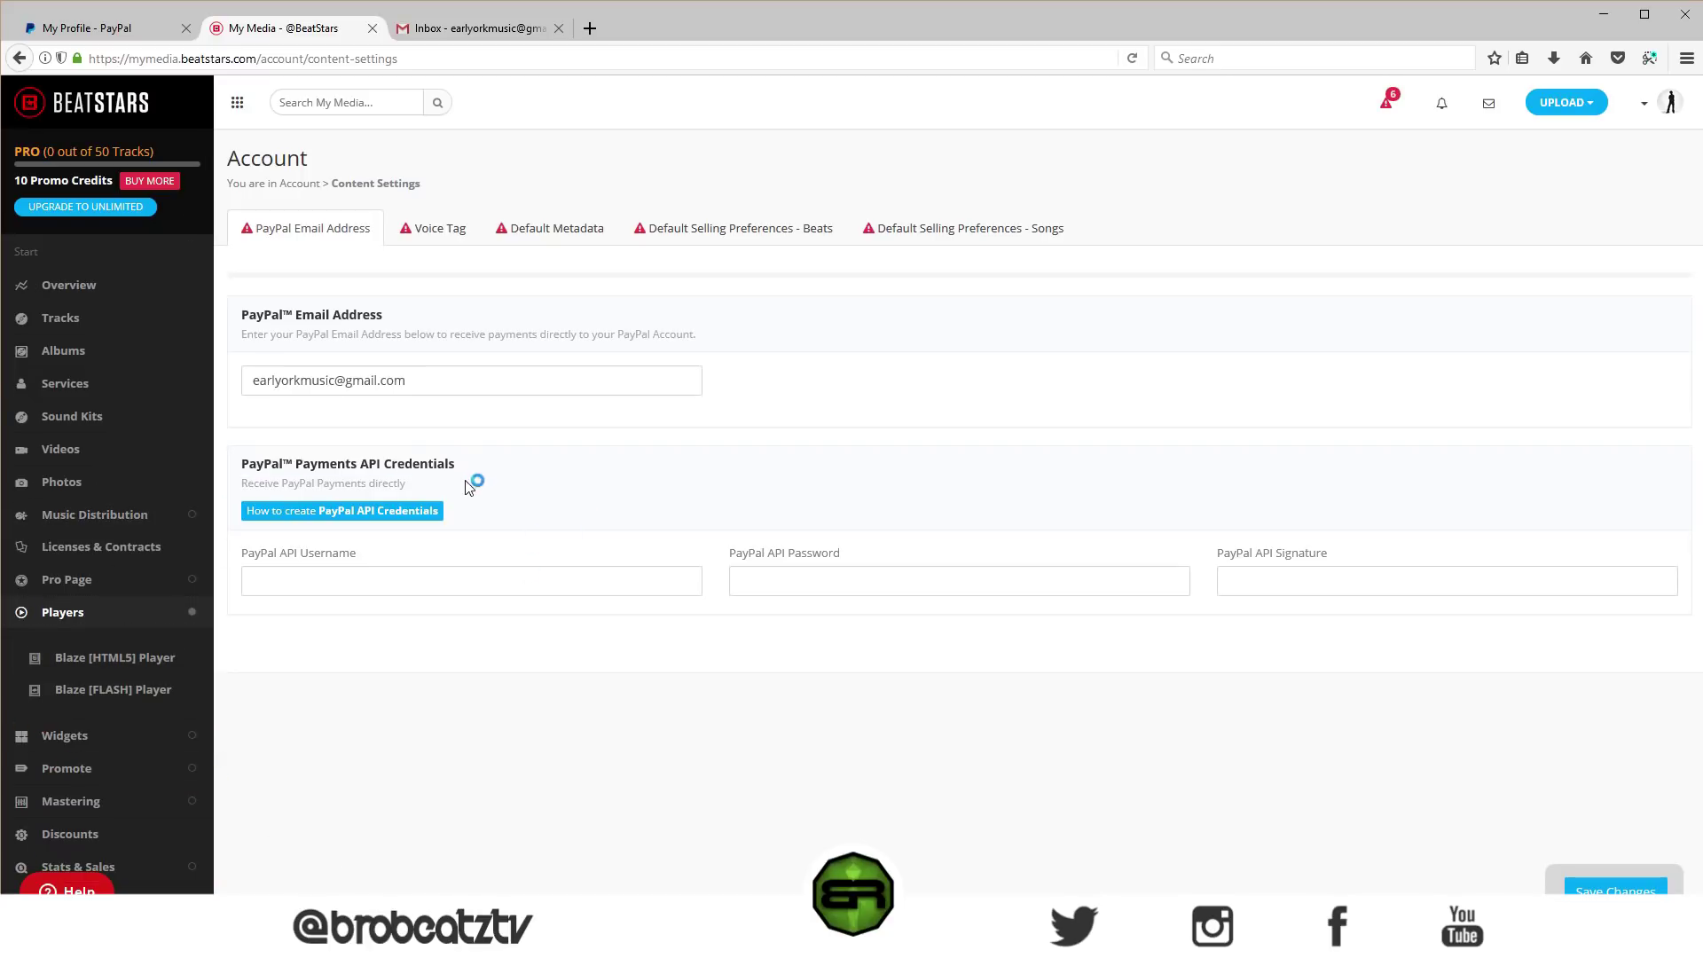
pyautogui.click(134, 615)
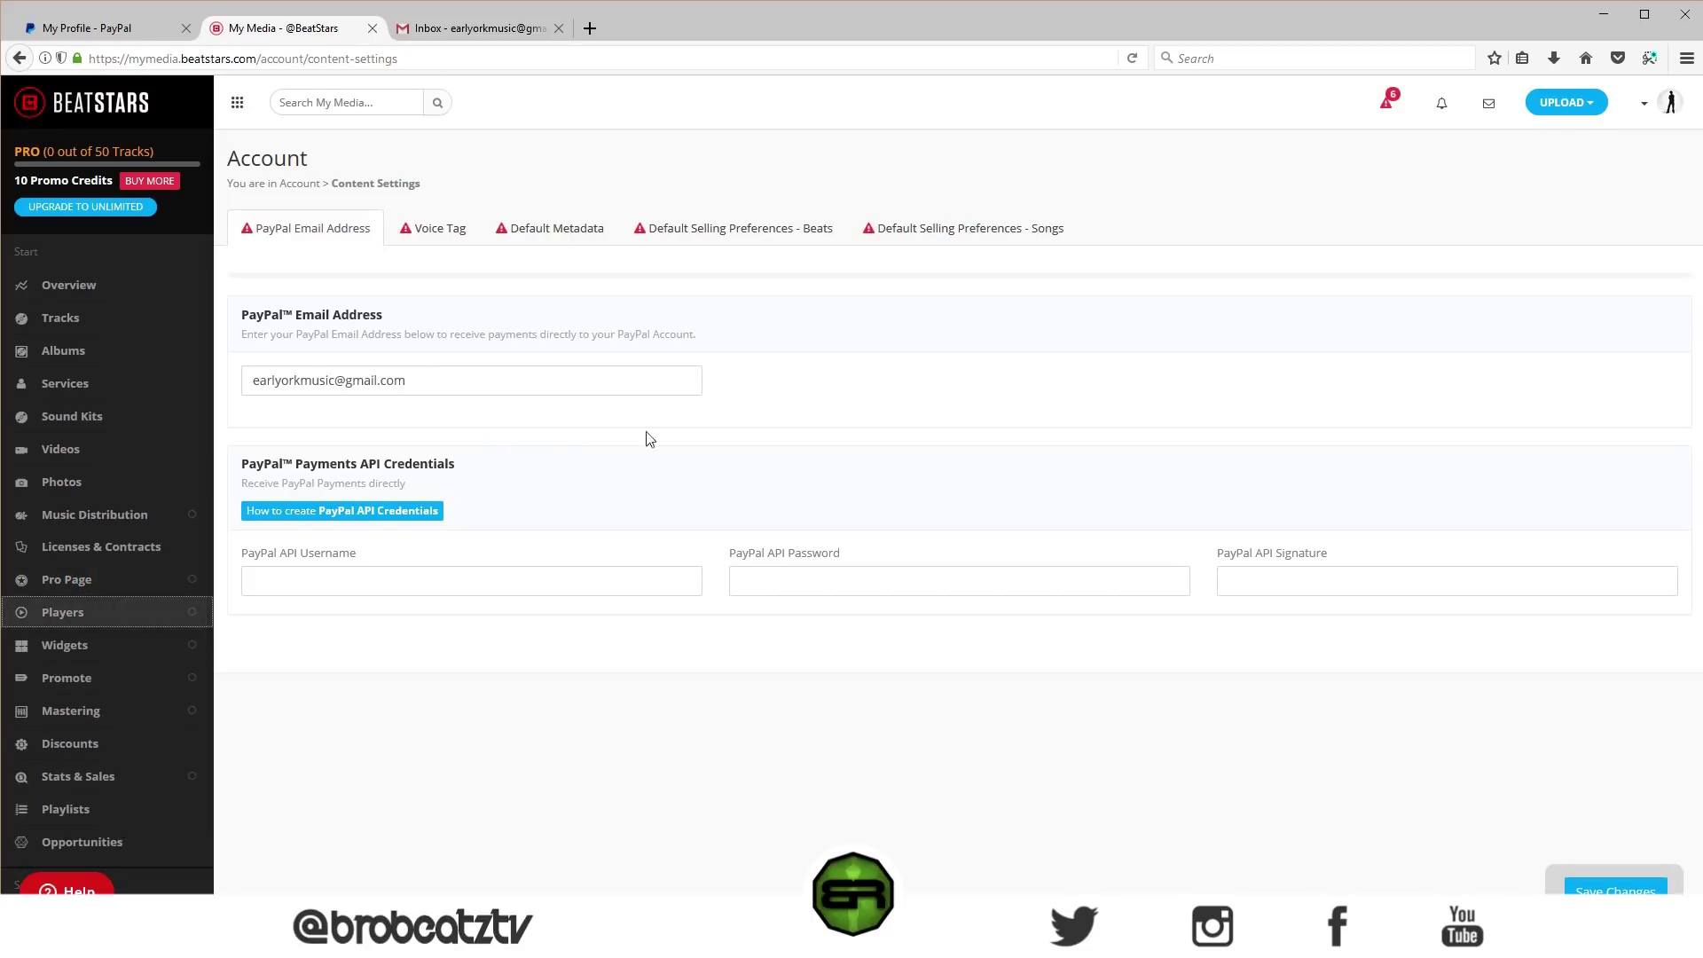
# - In the PayPal tab, open the API access Update page from profile settings
pyautogui.click(41, 22)
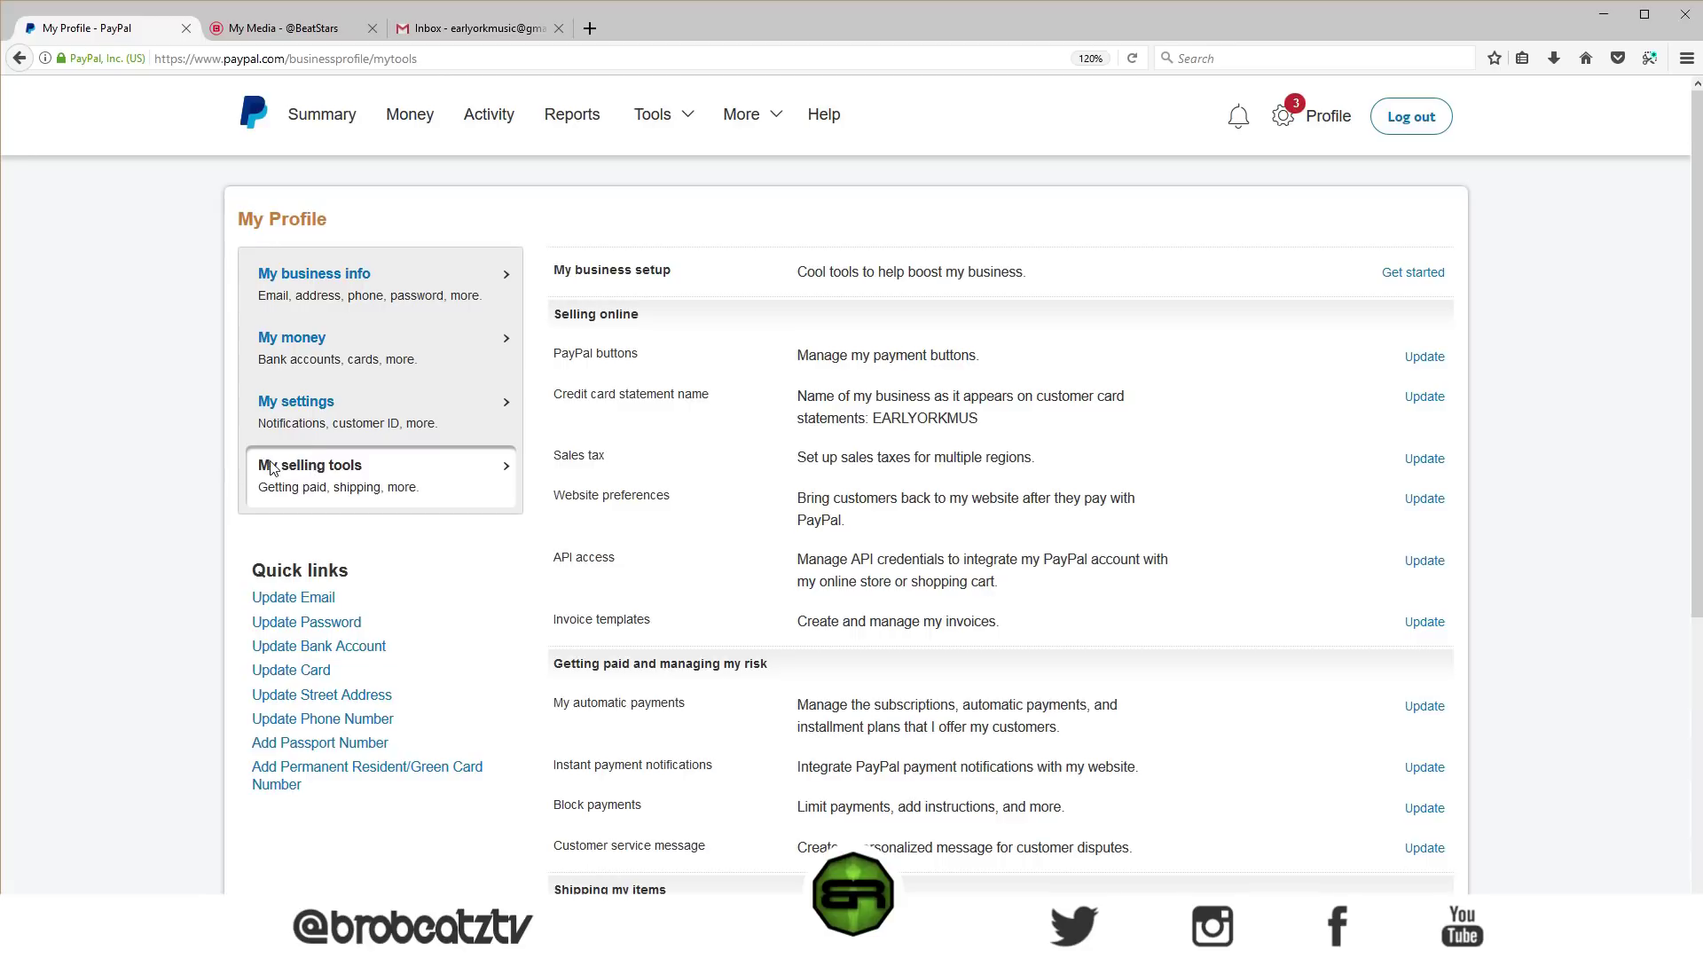
pyautogui.click(1282, 132)
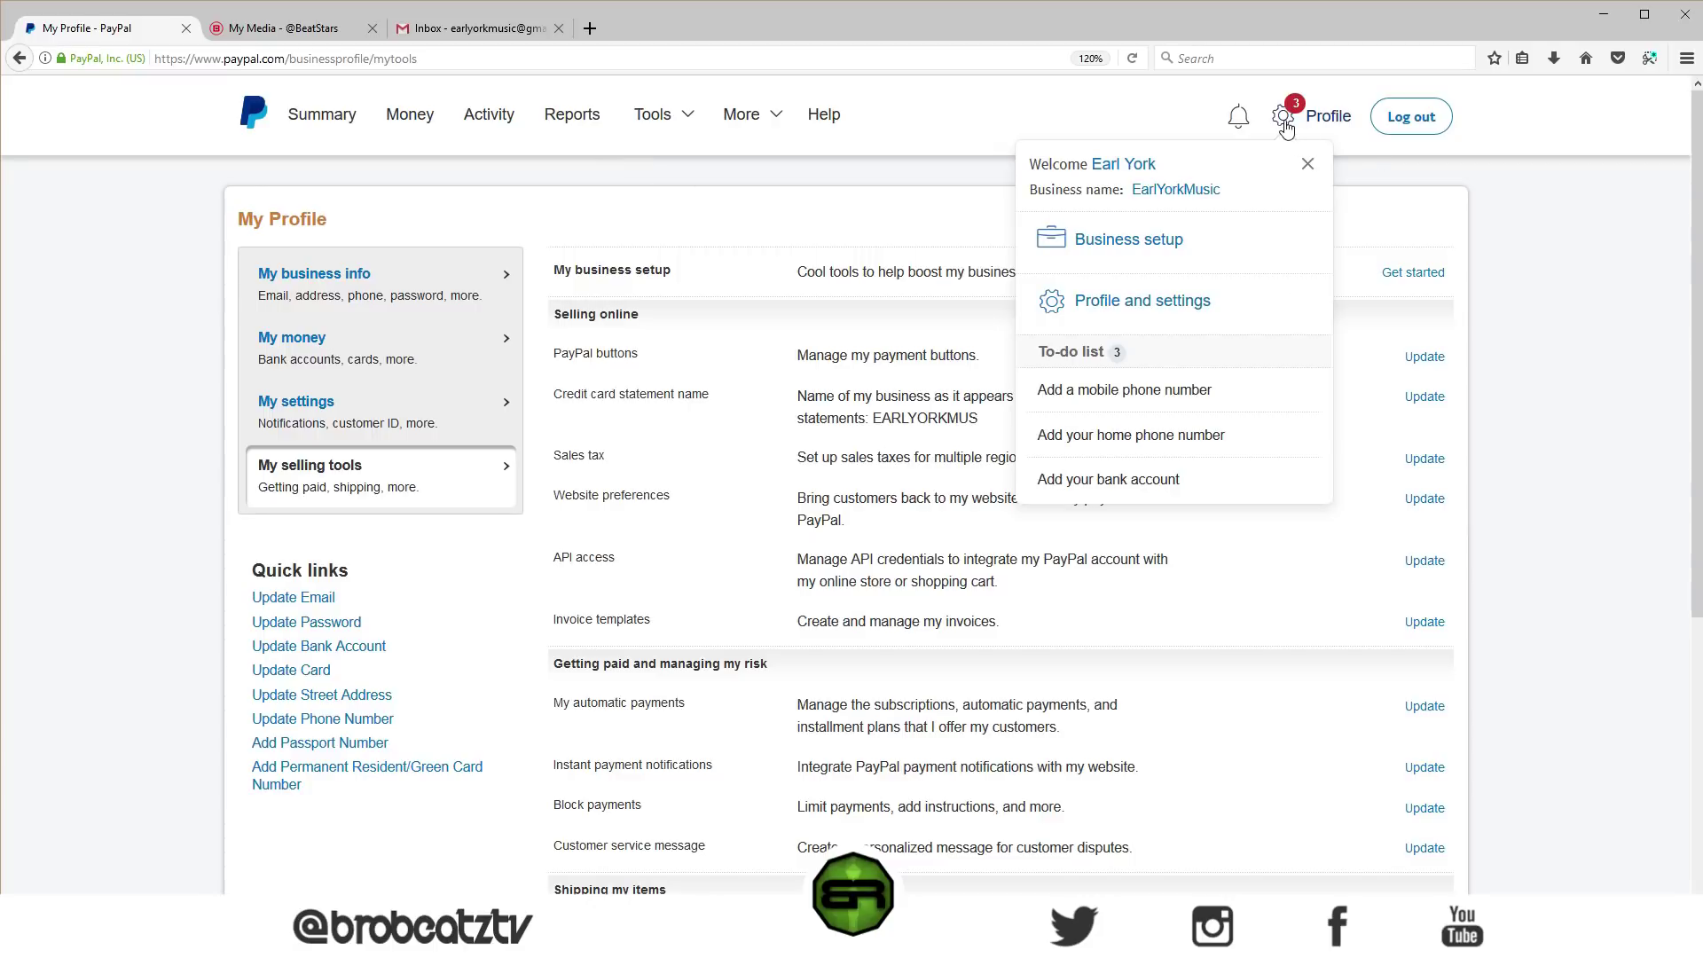
pyautogui.click(1308, 167)
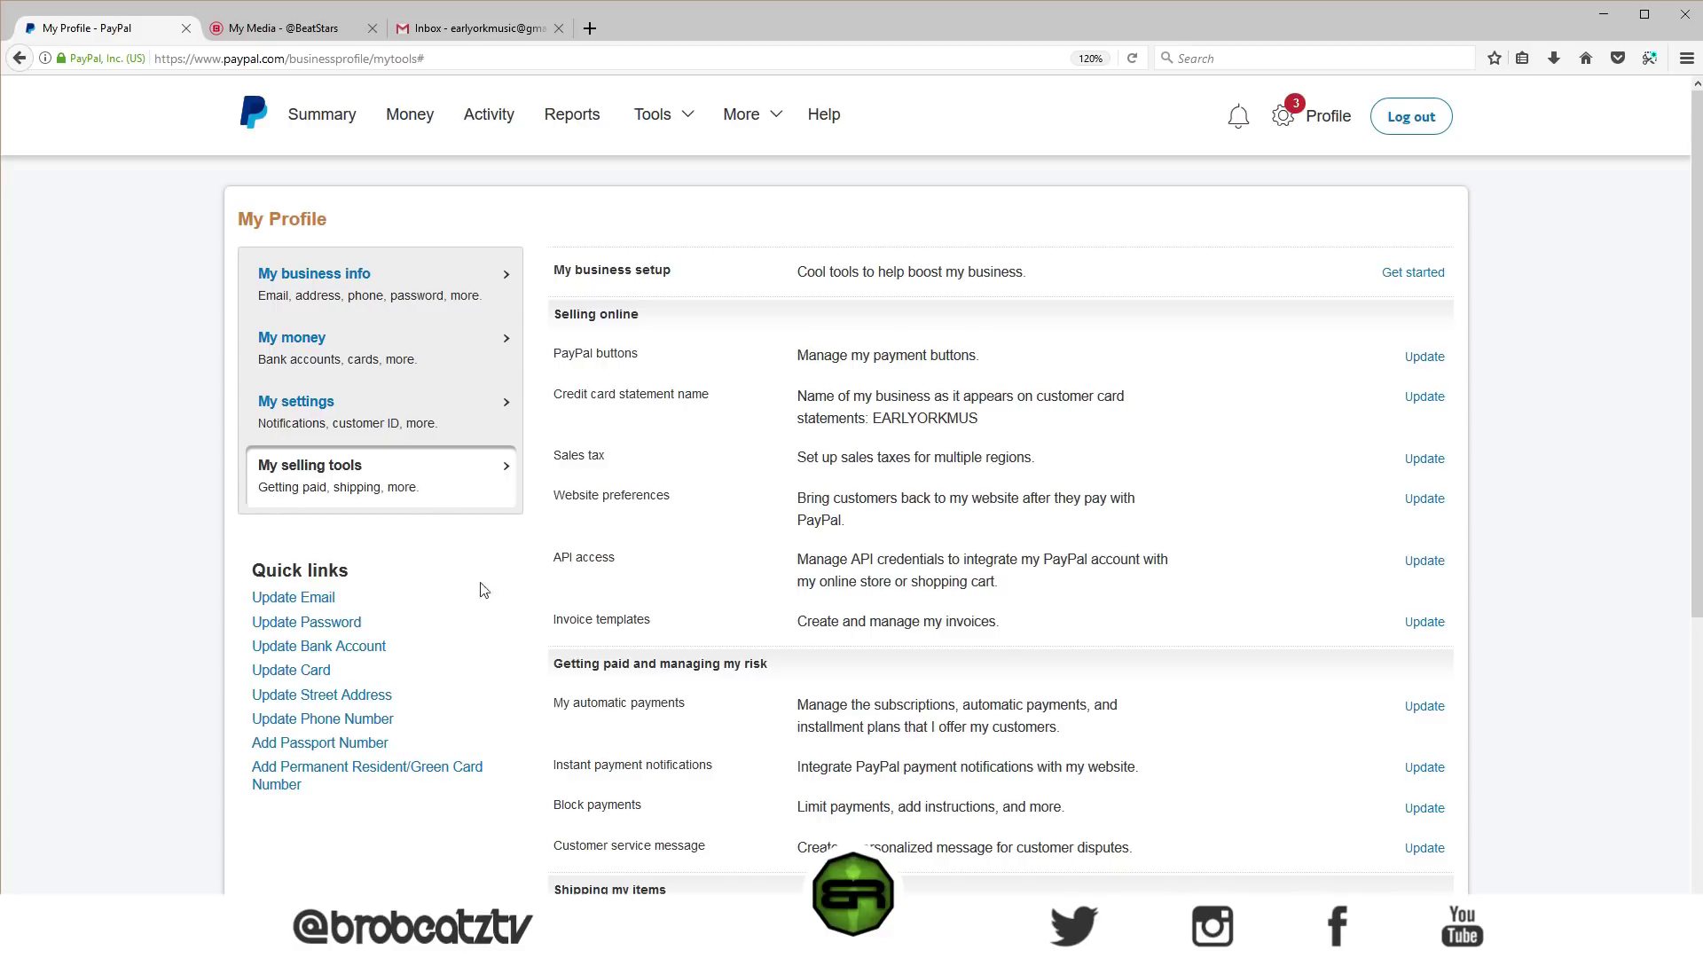
pyautogui.click(1416, 567)
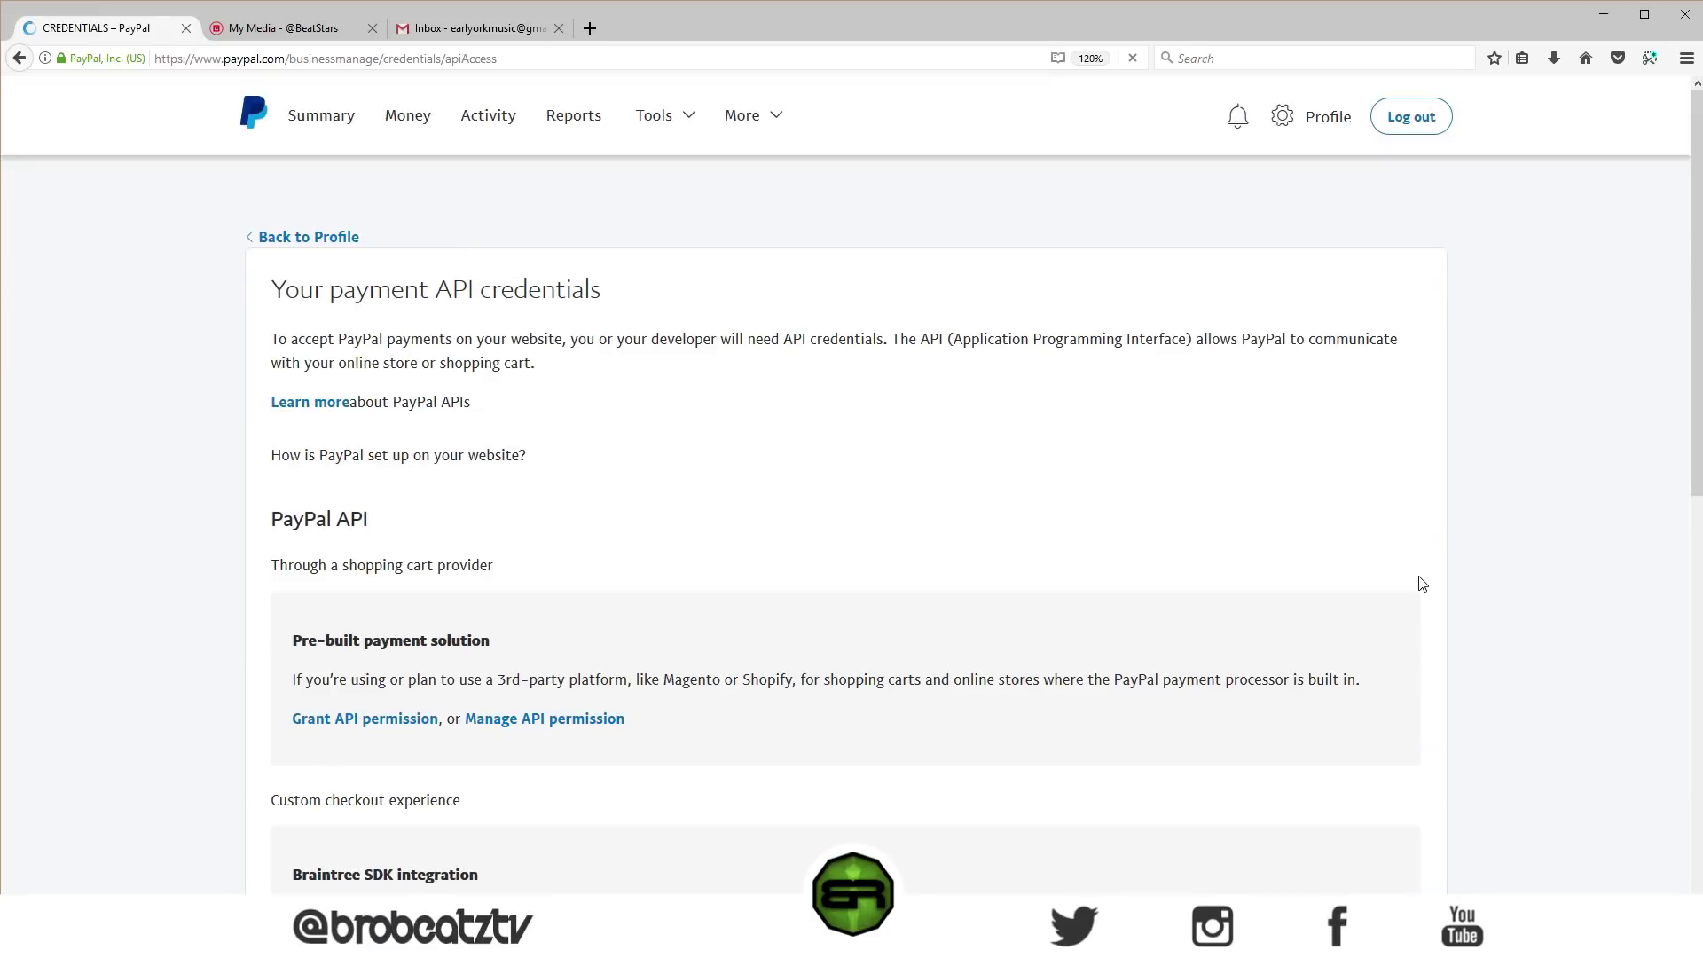
# - Find the NVP/SOAP API integration (Classic) option and open Manage API credentials
pyautogui.scroll(-5, 624, 342)
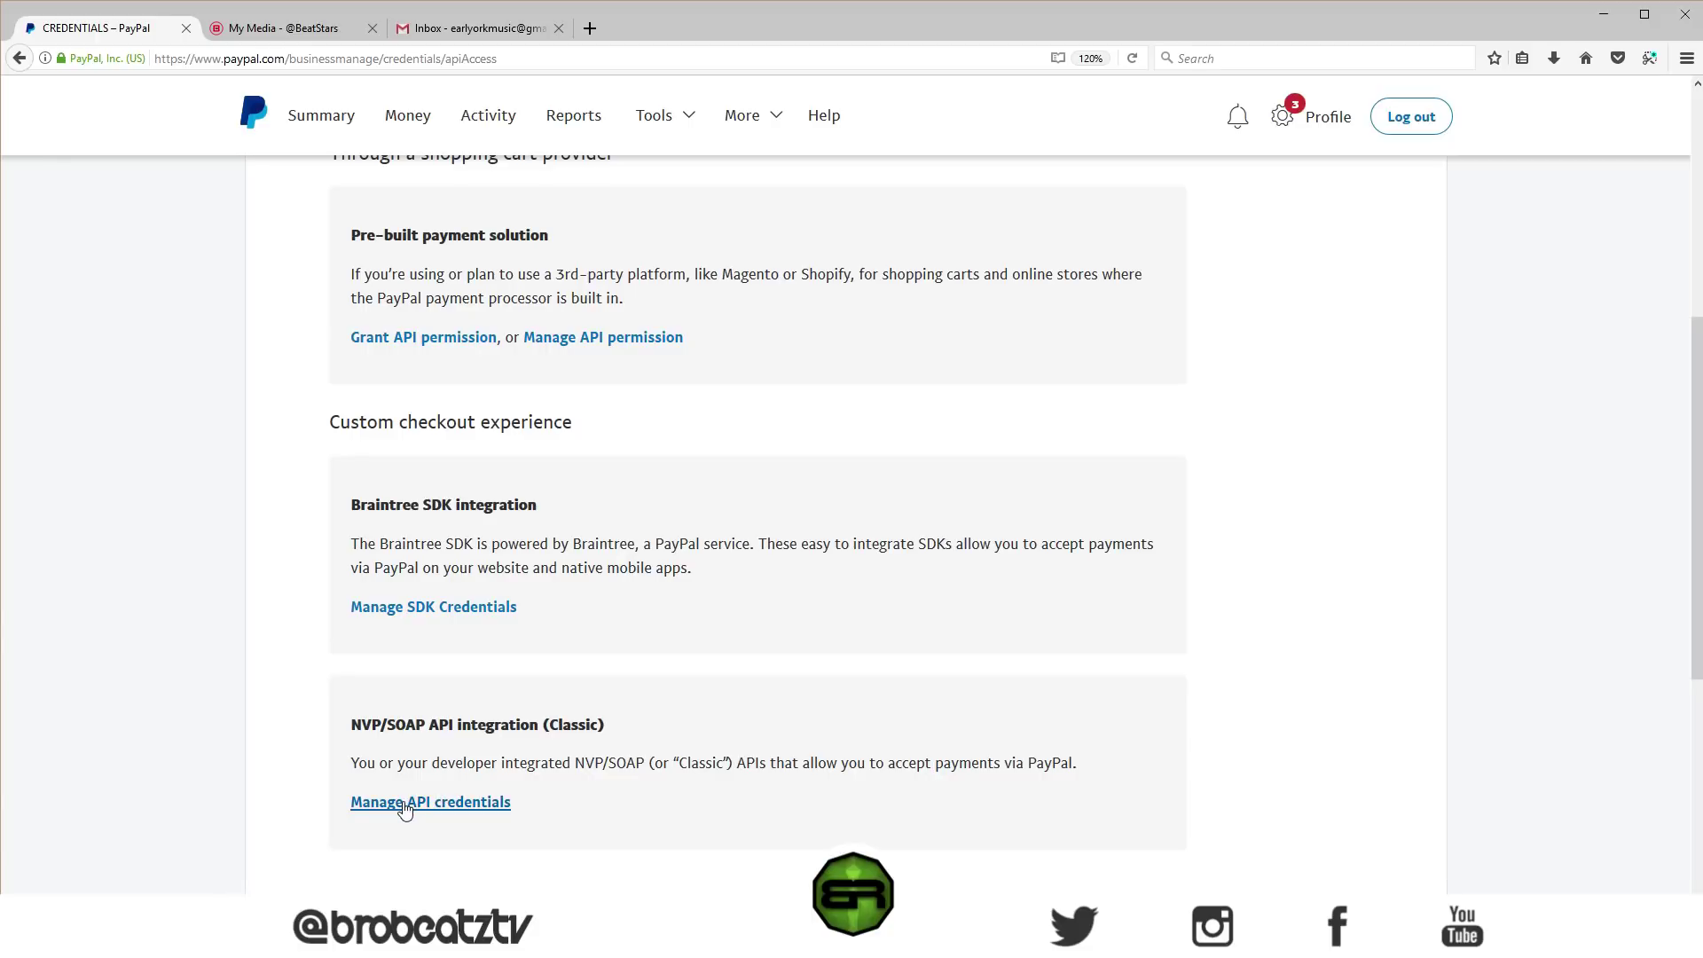
pyautogui.moveTo(346, 724); pyautogui.dragTo(426, 725)
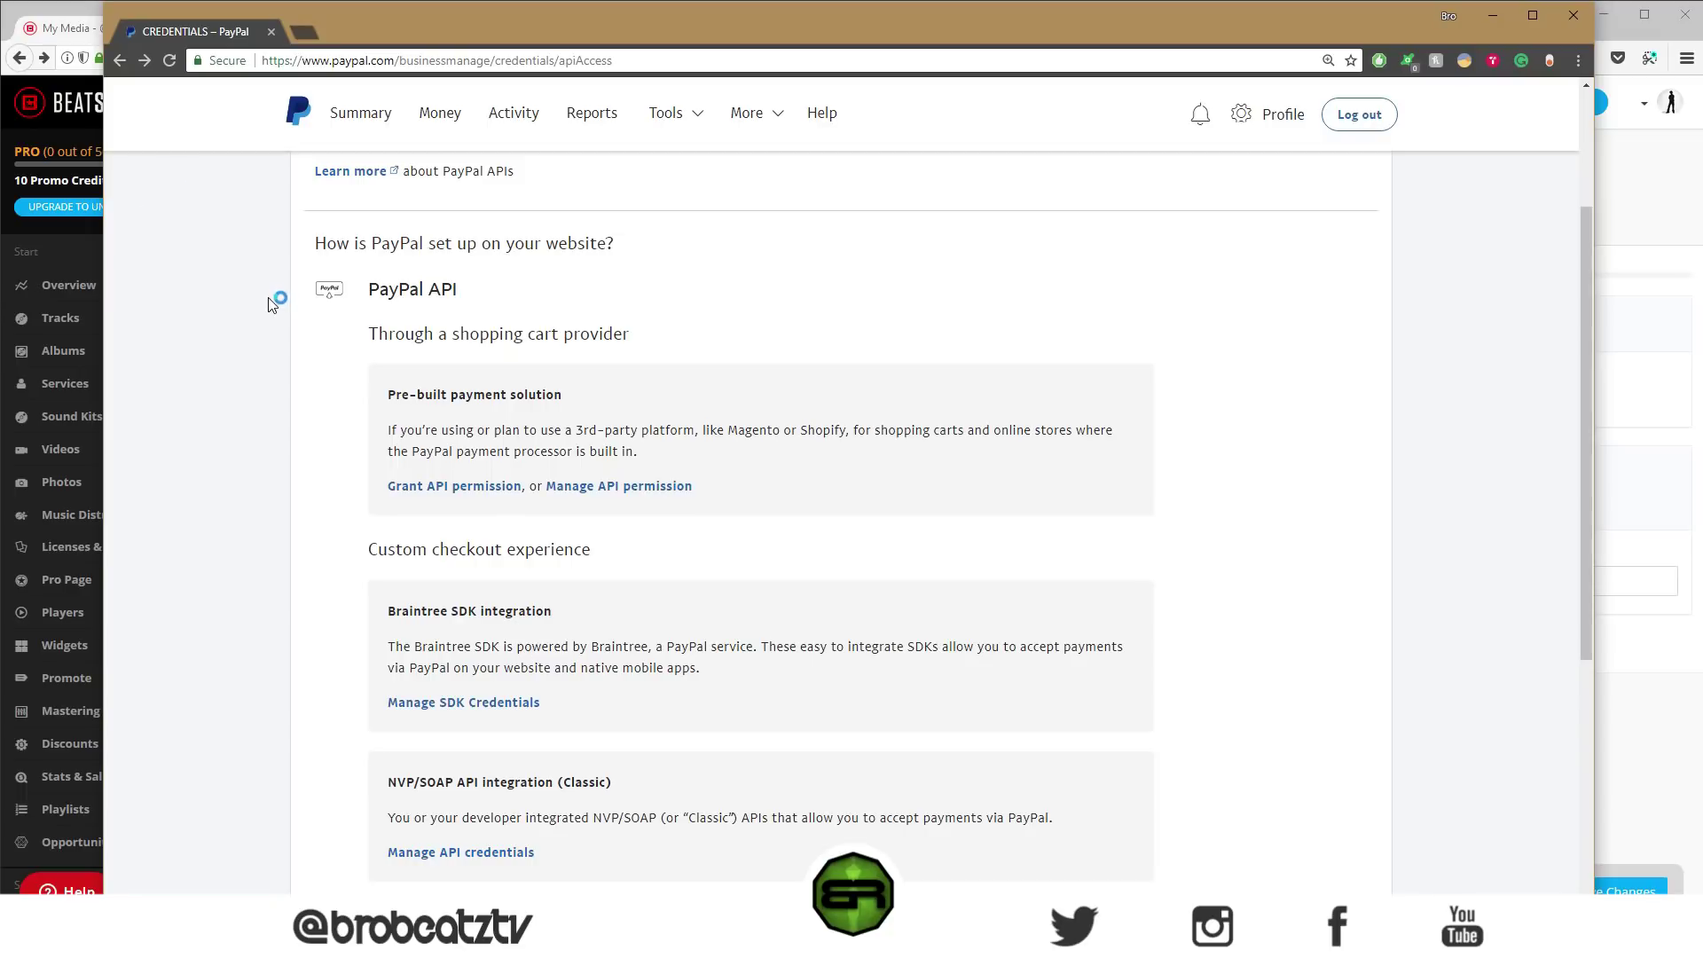
pyautogui.scroll(-1, 494, 355)
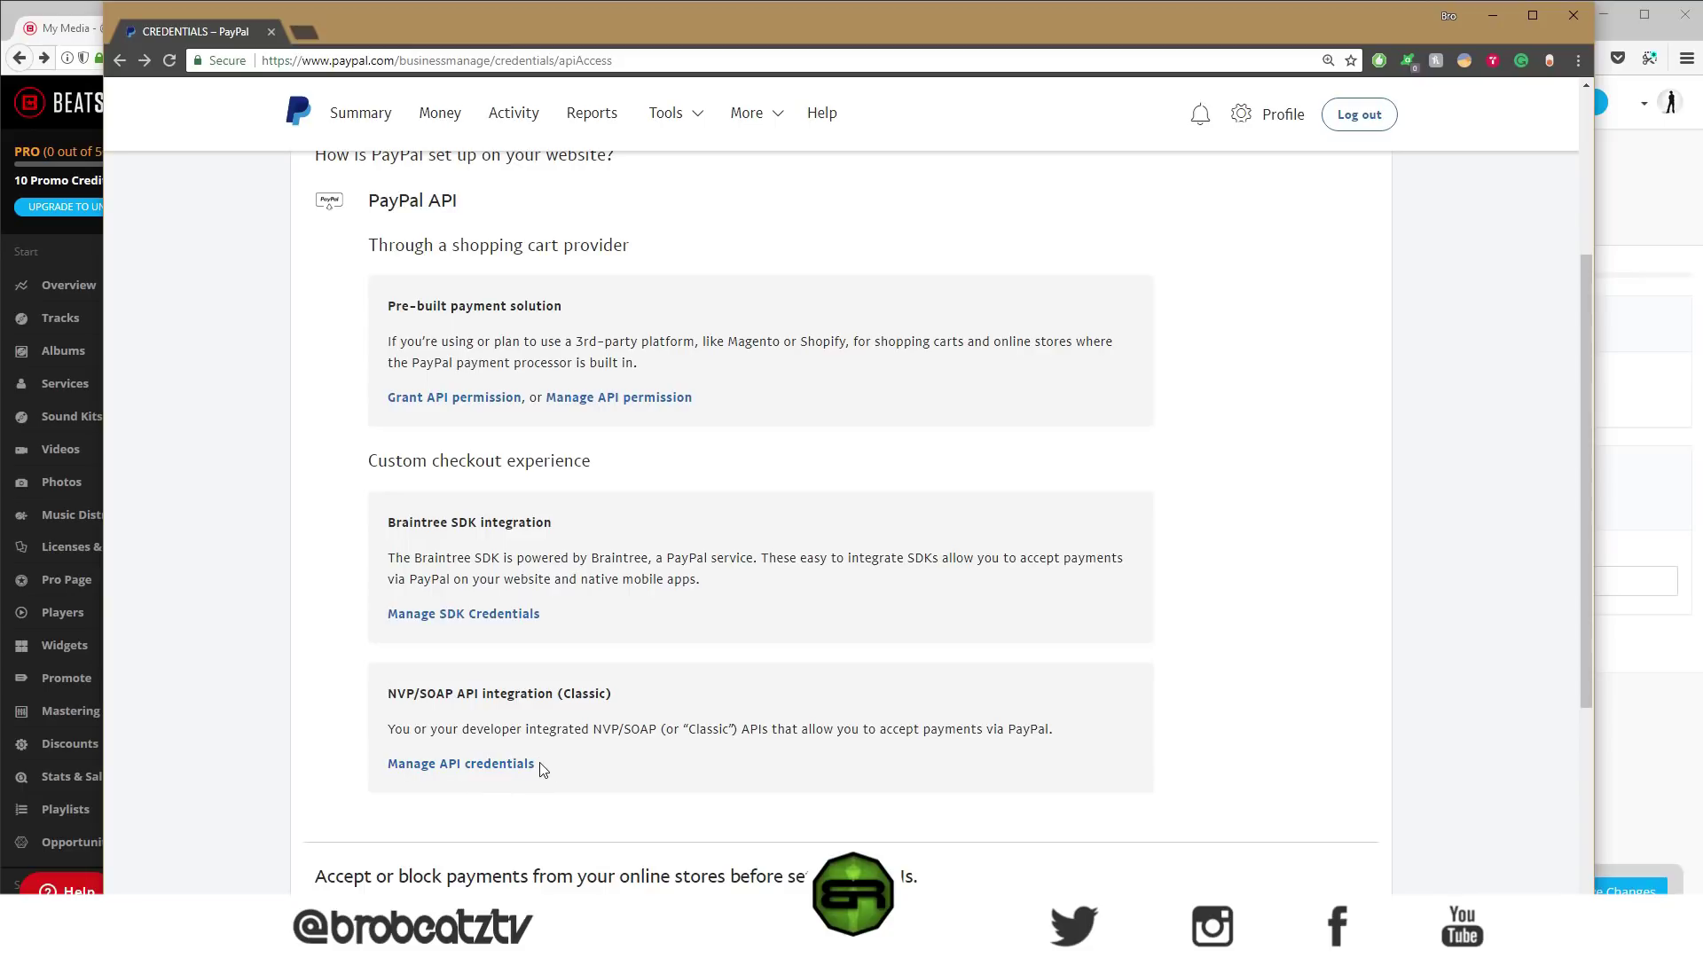
pyautogui.scroll(1, 479, 621)
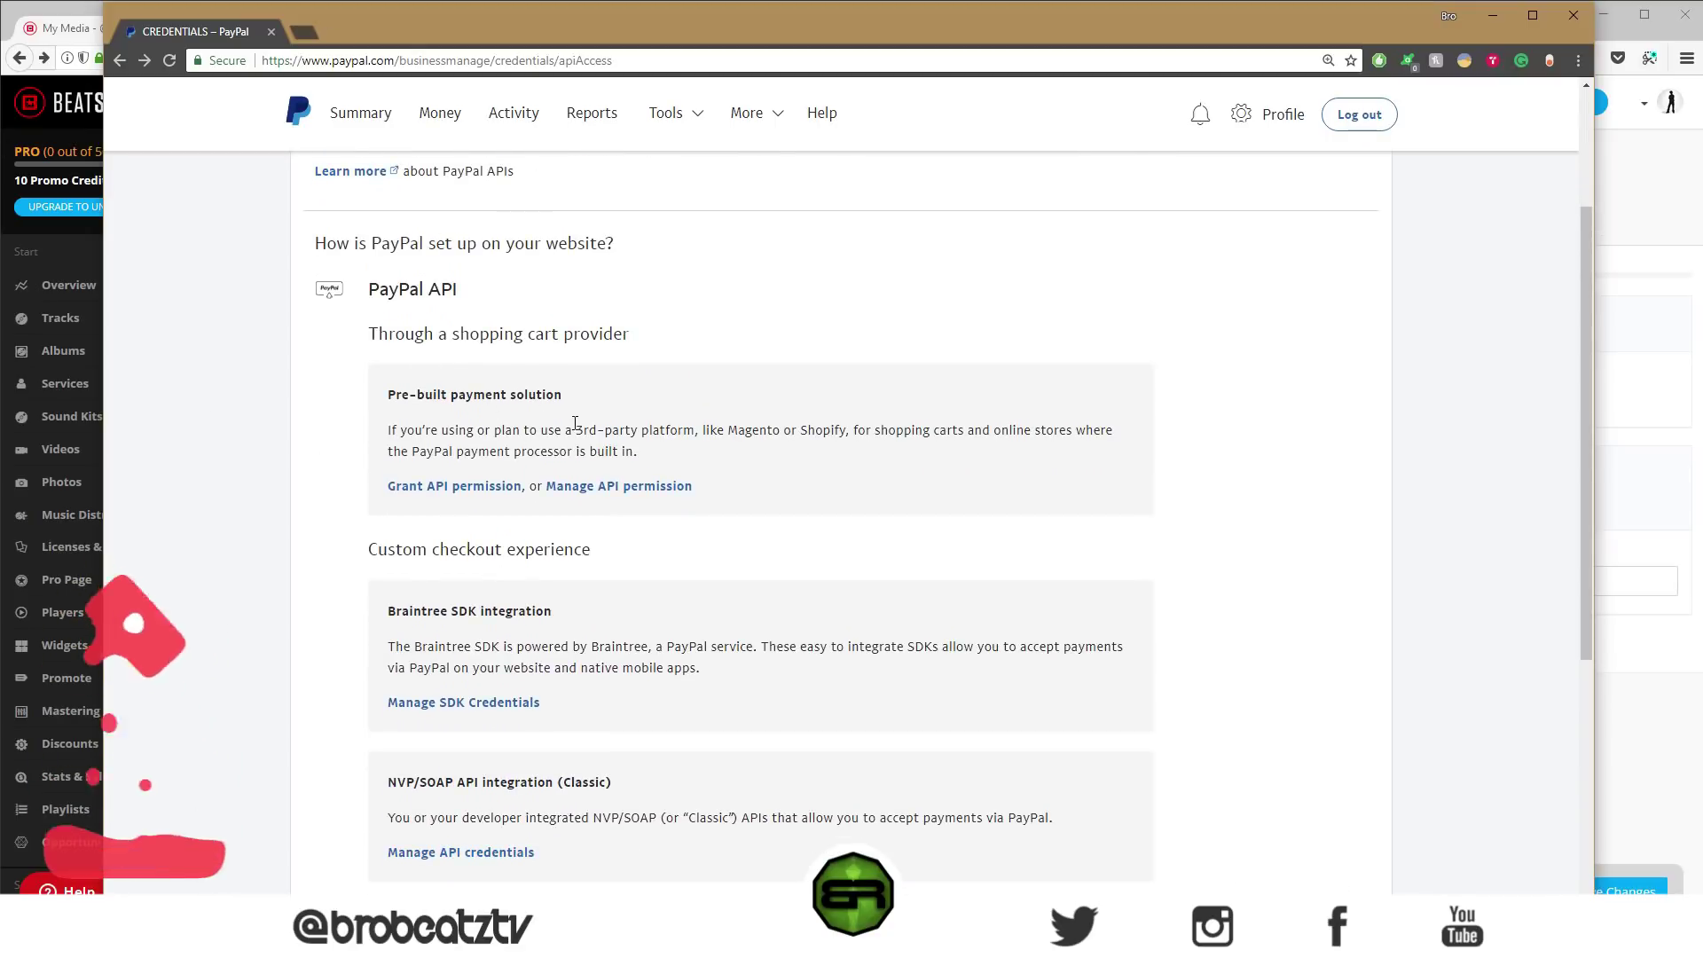
pyautogui.scroll(-1, 430, 354)
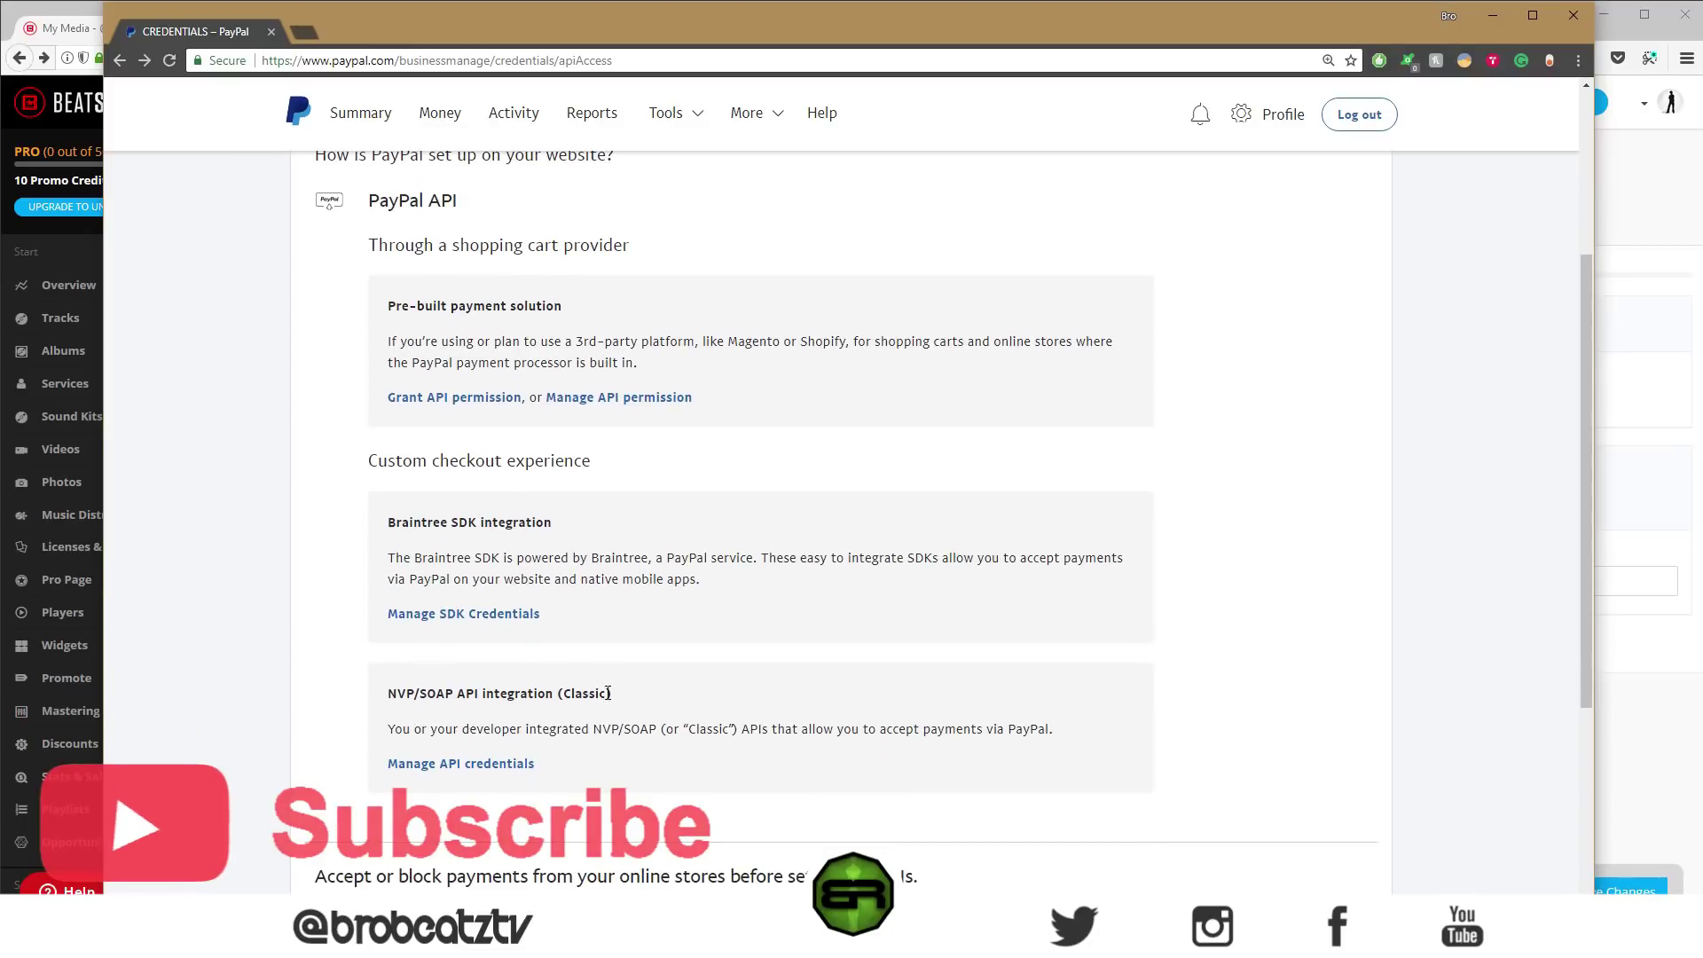
pyautogui.moveTo(611, 693); pyautogui.dragTo(558, 694)
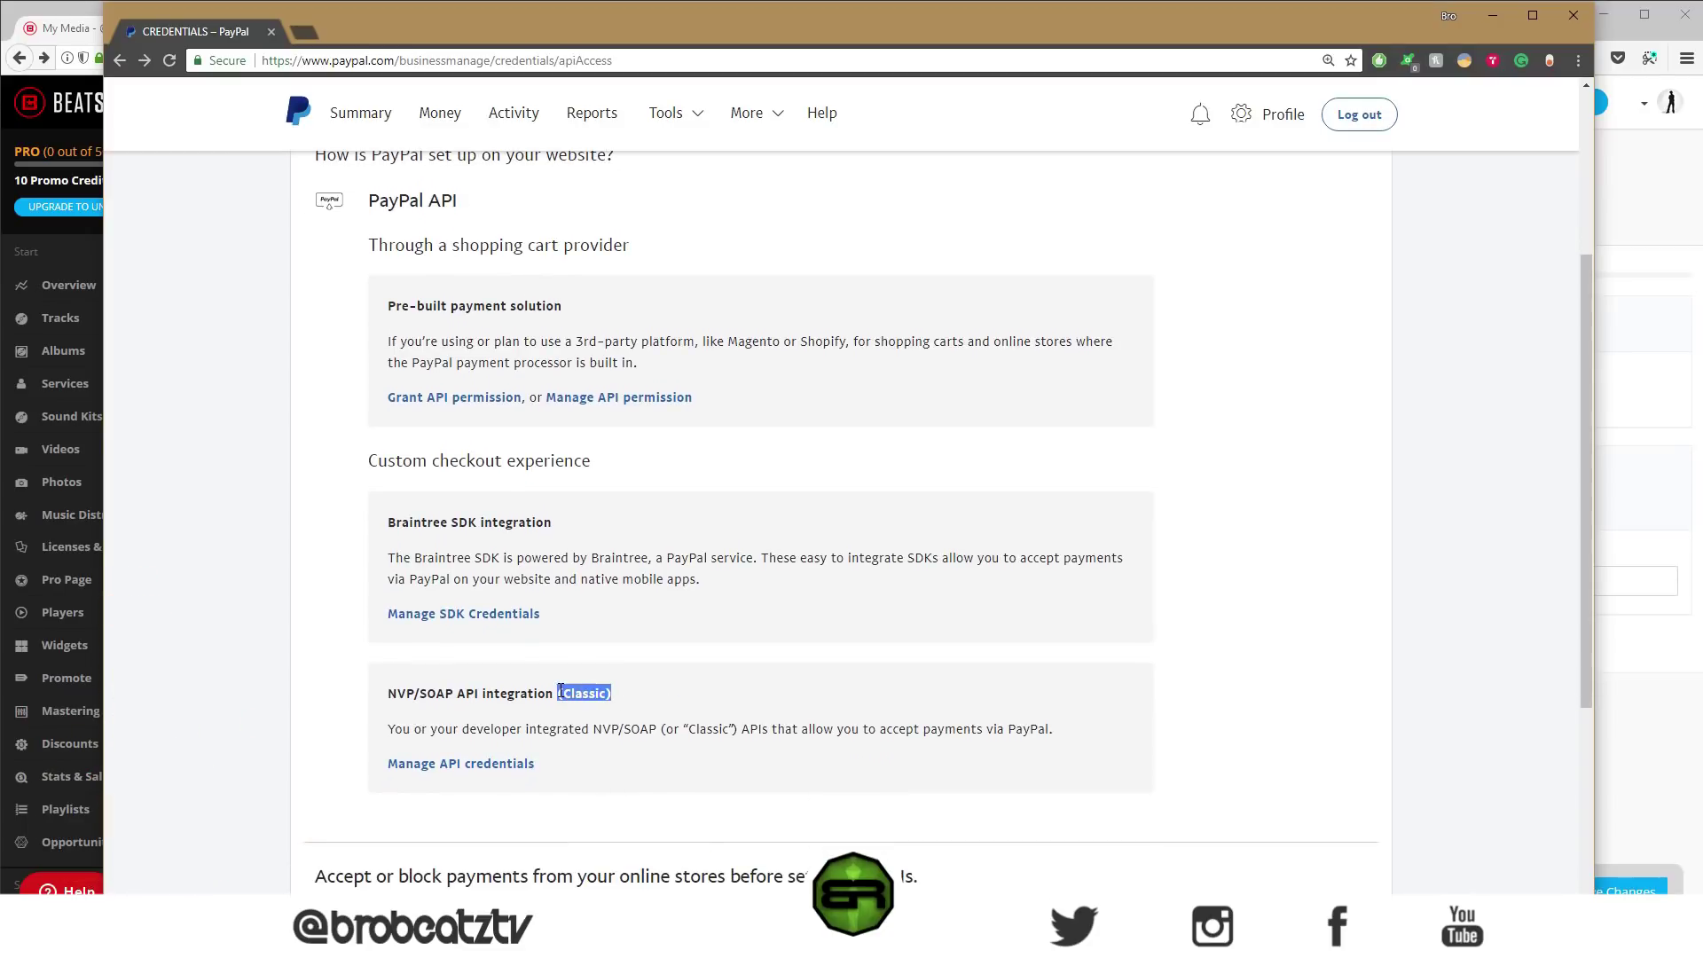
pyautogui.click(450, 768)
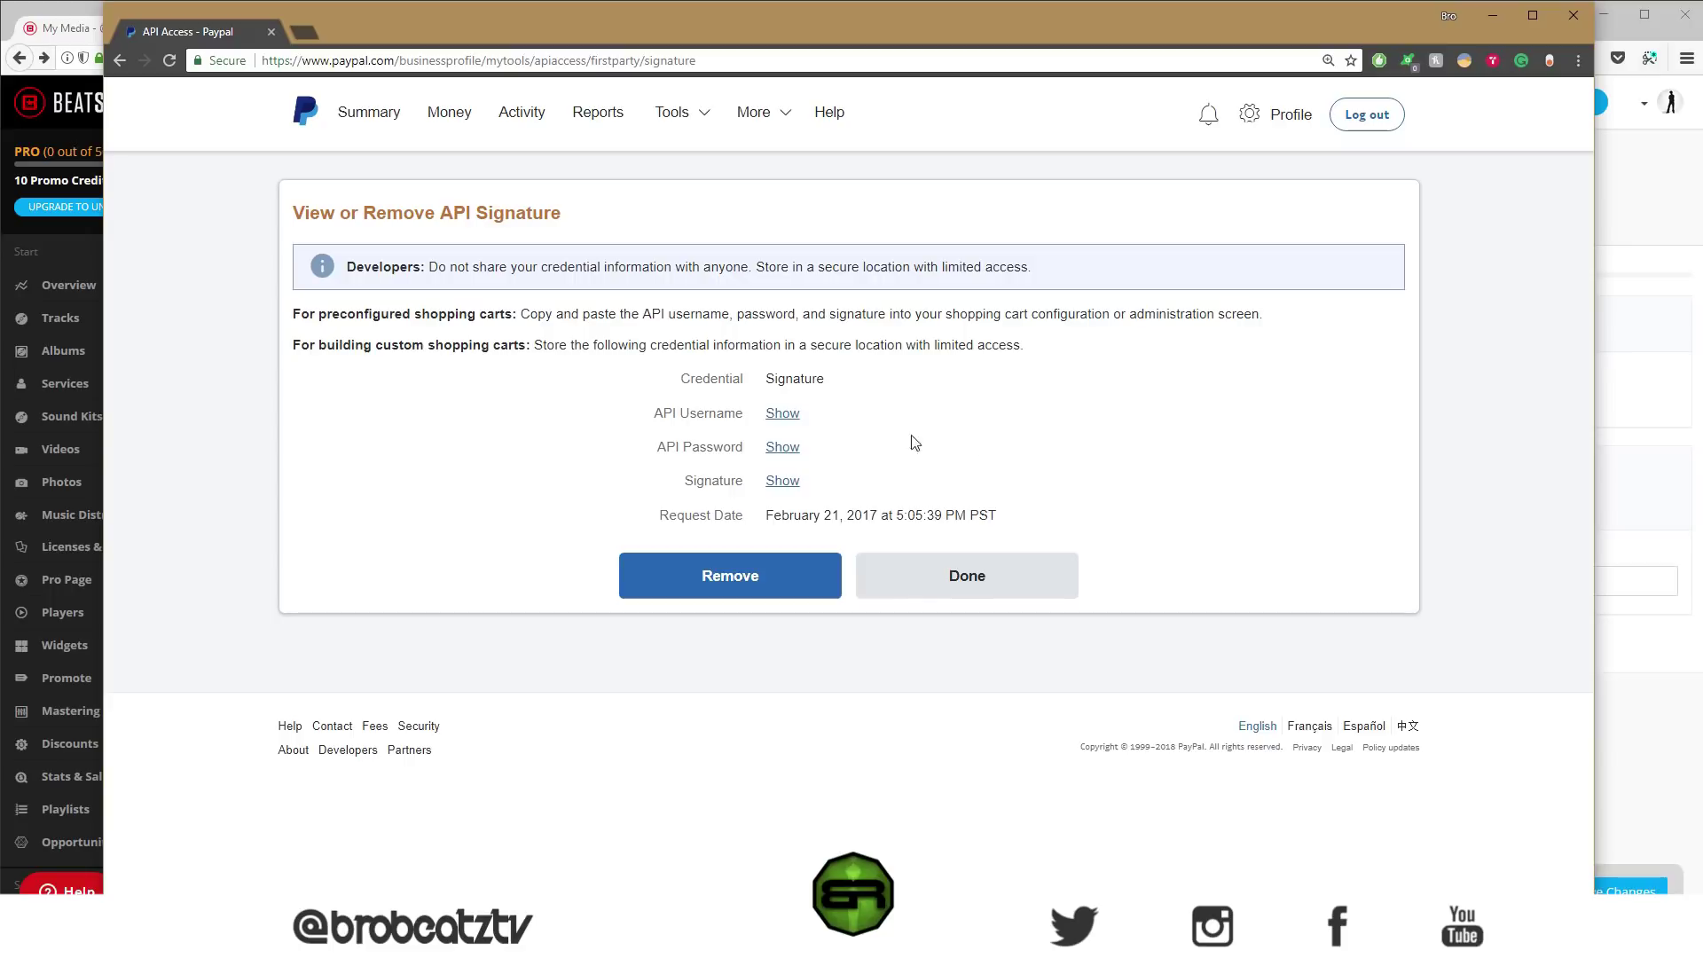
# - Copy the word 'Signature' from the PayPal API credential row
pyautogui.moveTo(832, 380); pyautogui.dragTo(761, 380)
pyautogui.rightClick(804, 374)
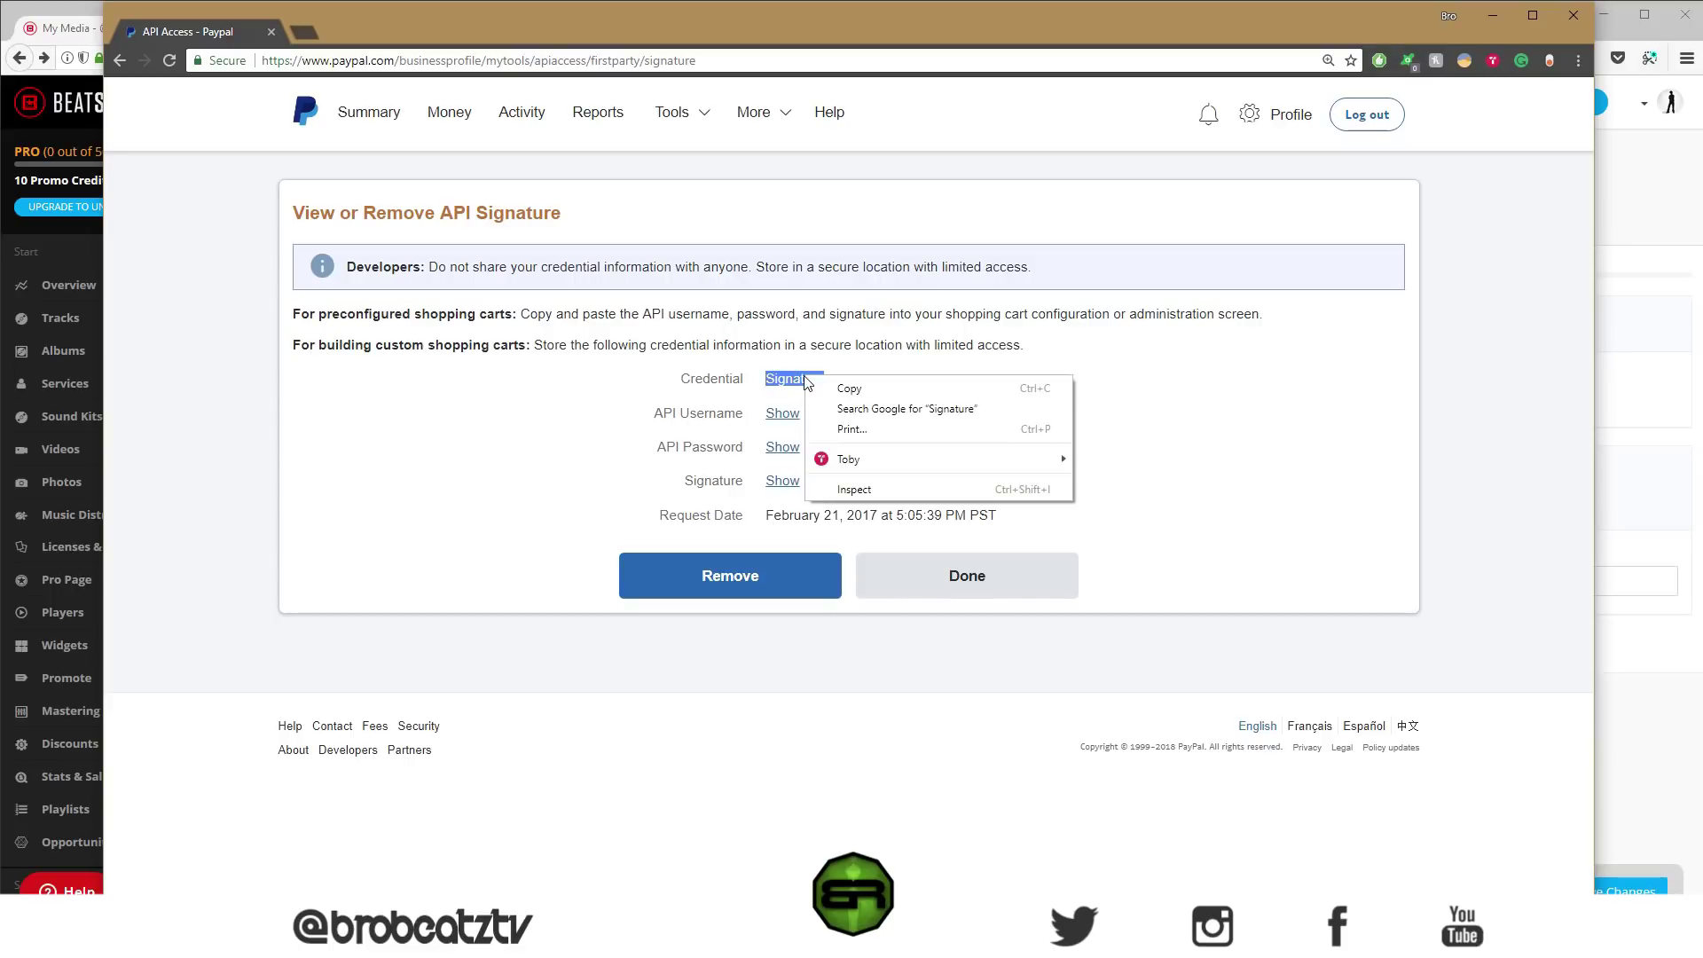
pyautogui.click(840, 383)
pyautogui.click(835, 368)
# - Minimize the PayPal window and place the cursor in the BeatStars PayPal API Signature field
pyautogui.moveTo(372, 25); pyautogui.dragTo(1047, 46)
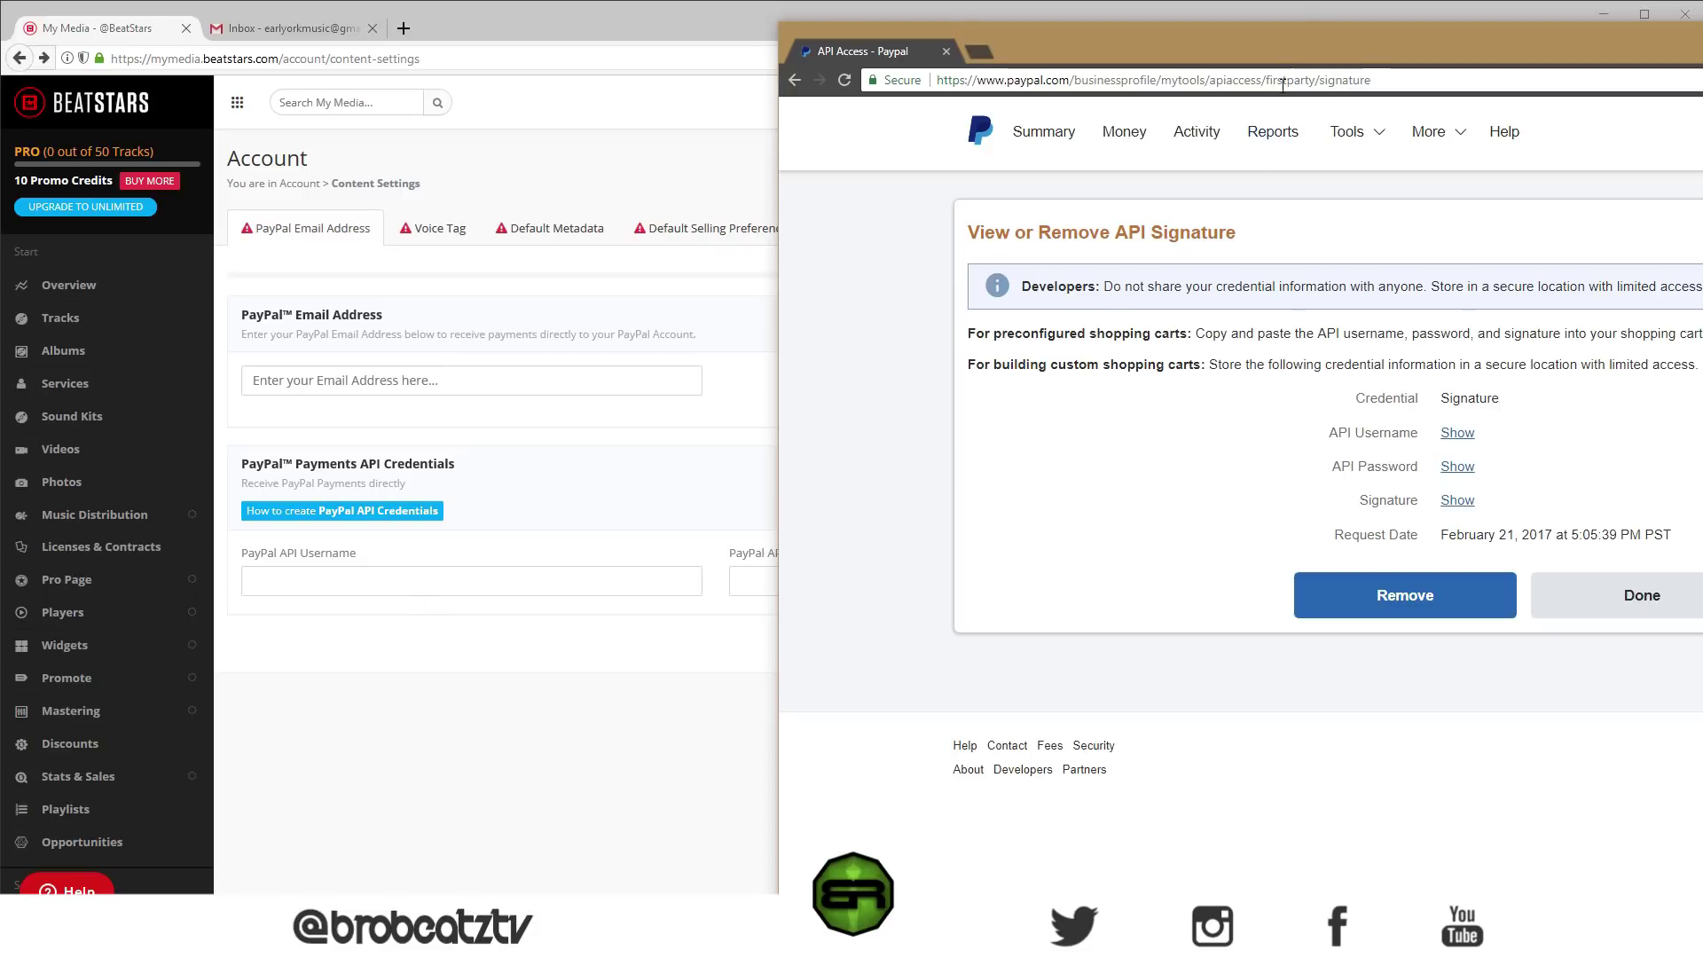
pyautogui.moveTo(1291, 35); pyautogui.dragTo(731, 33)
pyautogui.moveTo(764, 124)
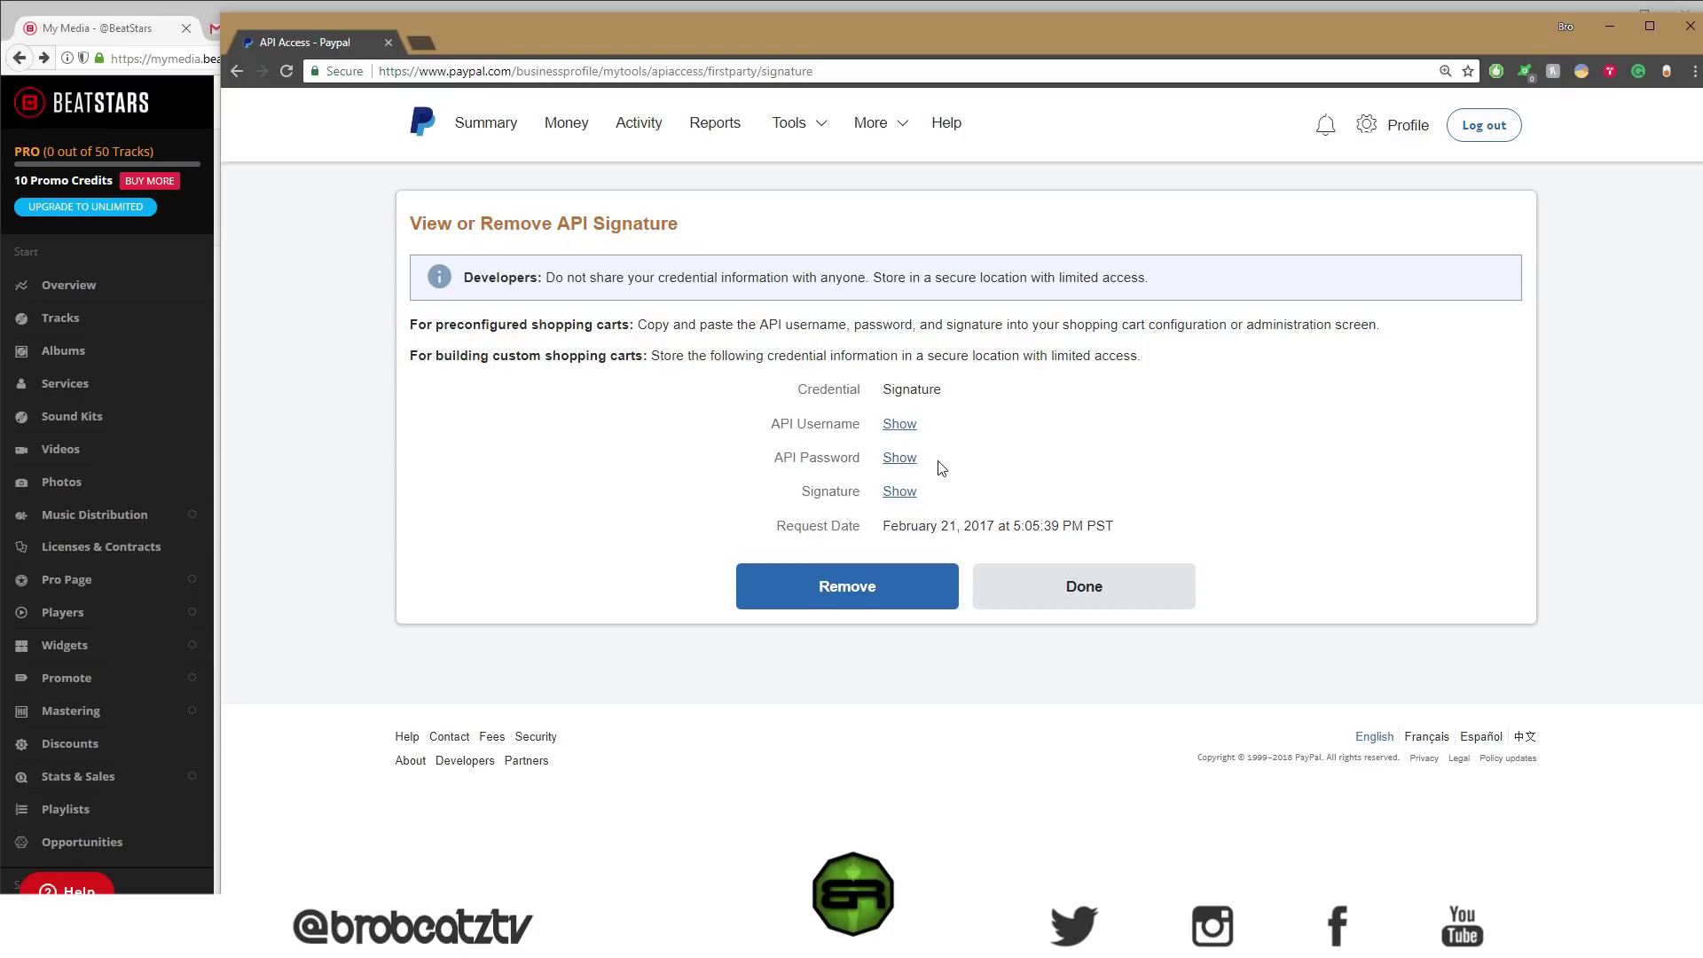
pyautogui.moveTo(572, 38); pyautogui.dragTo(1329, 34)
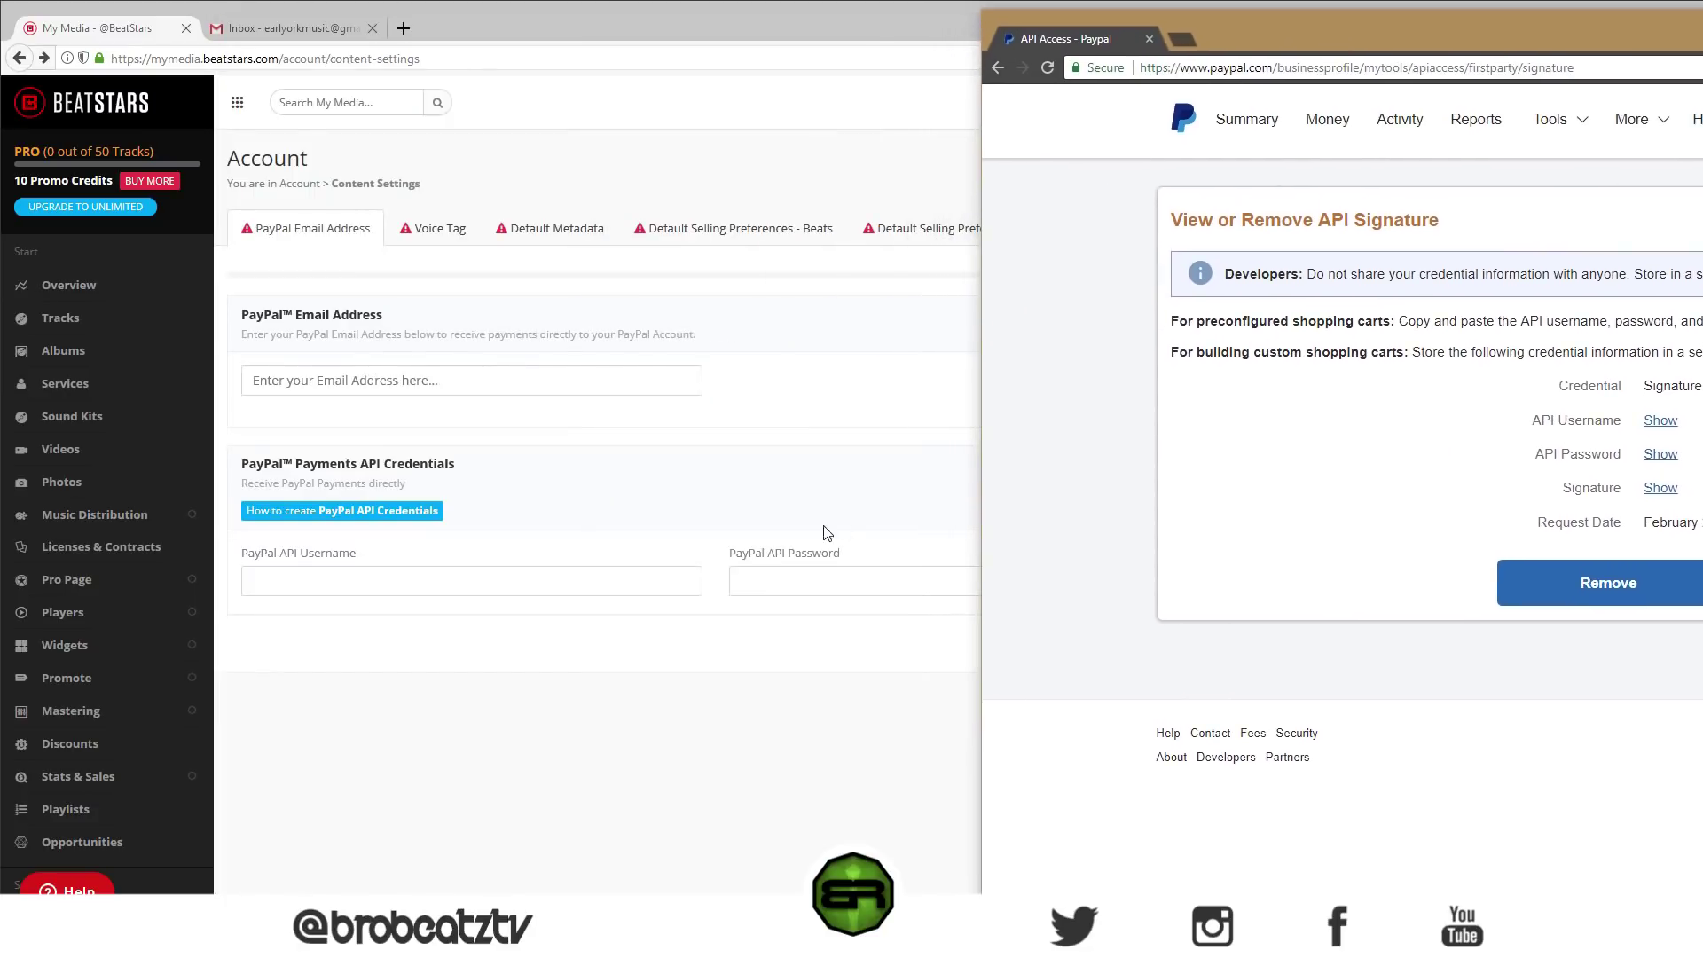
pyautogui.moveTo(1286, 29); pyautogui.dragTo(502, 29)
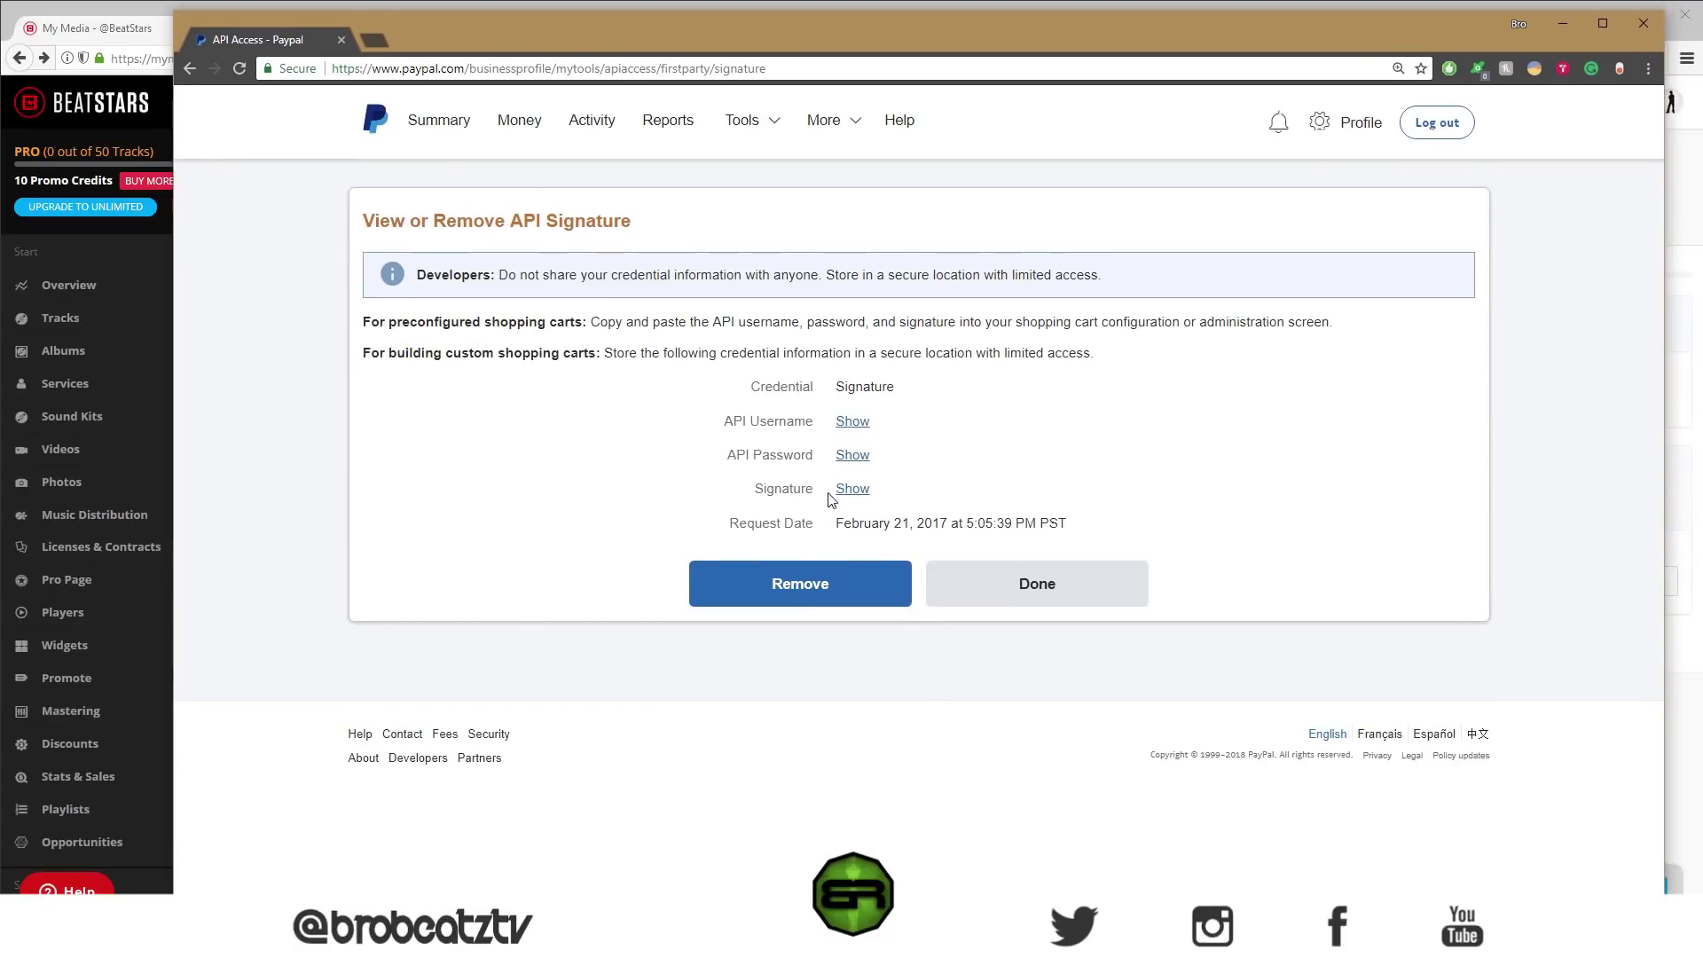
pyautogui.click(1563, 23)
pyautogui.click(1371, 579)
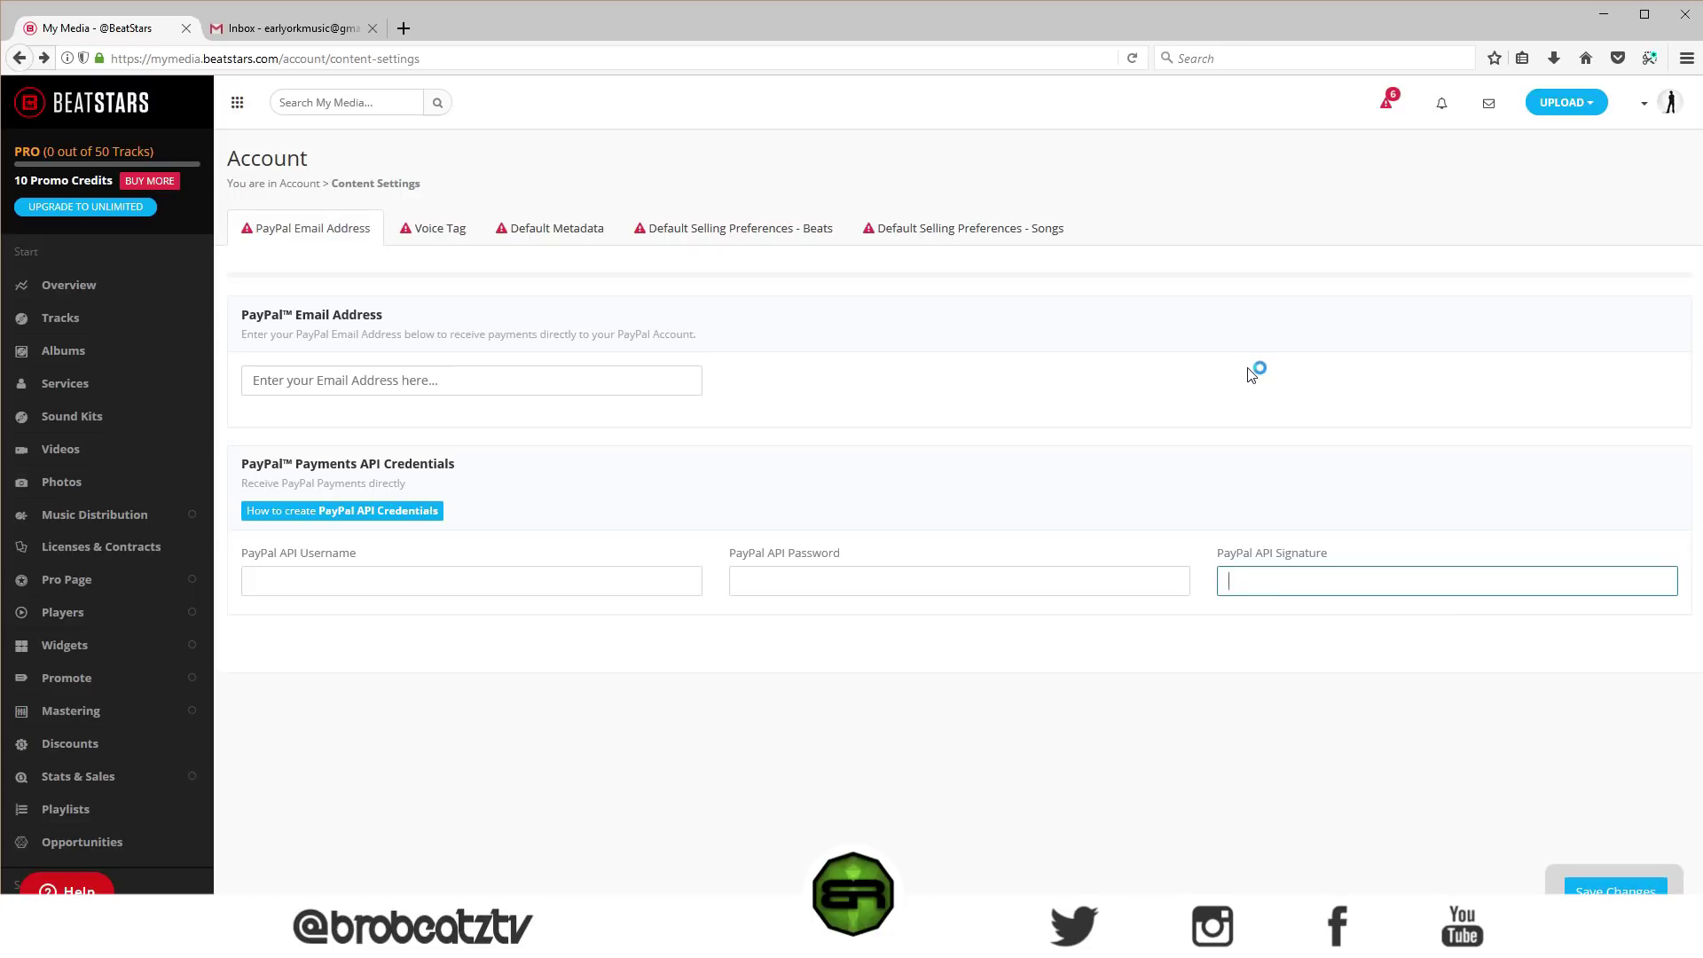
pyautogui.click(1642, 104)
pyautogui.click(1570, 107)
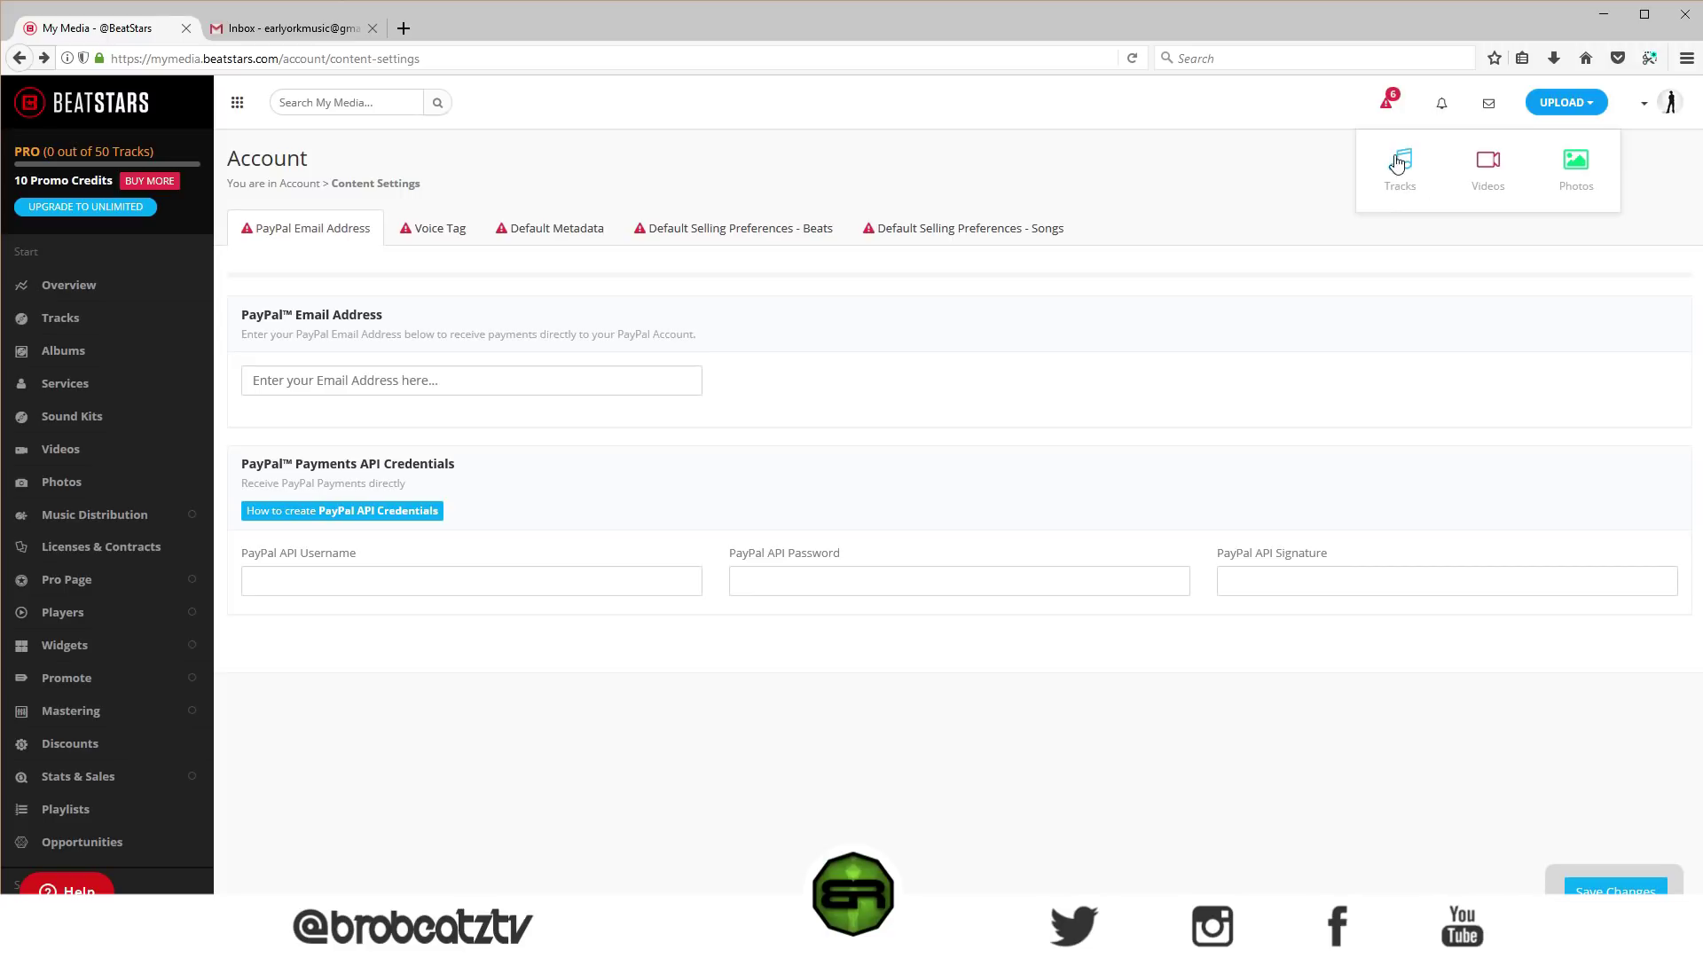
pyautogui.click(1411, 266)
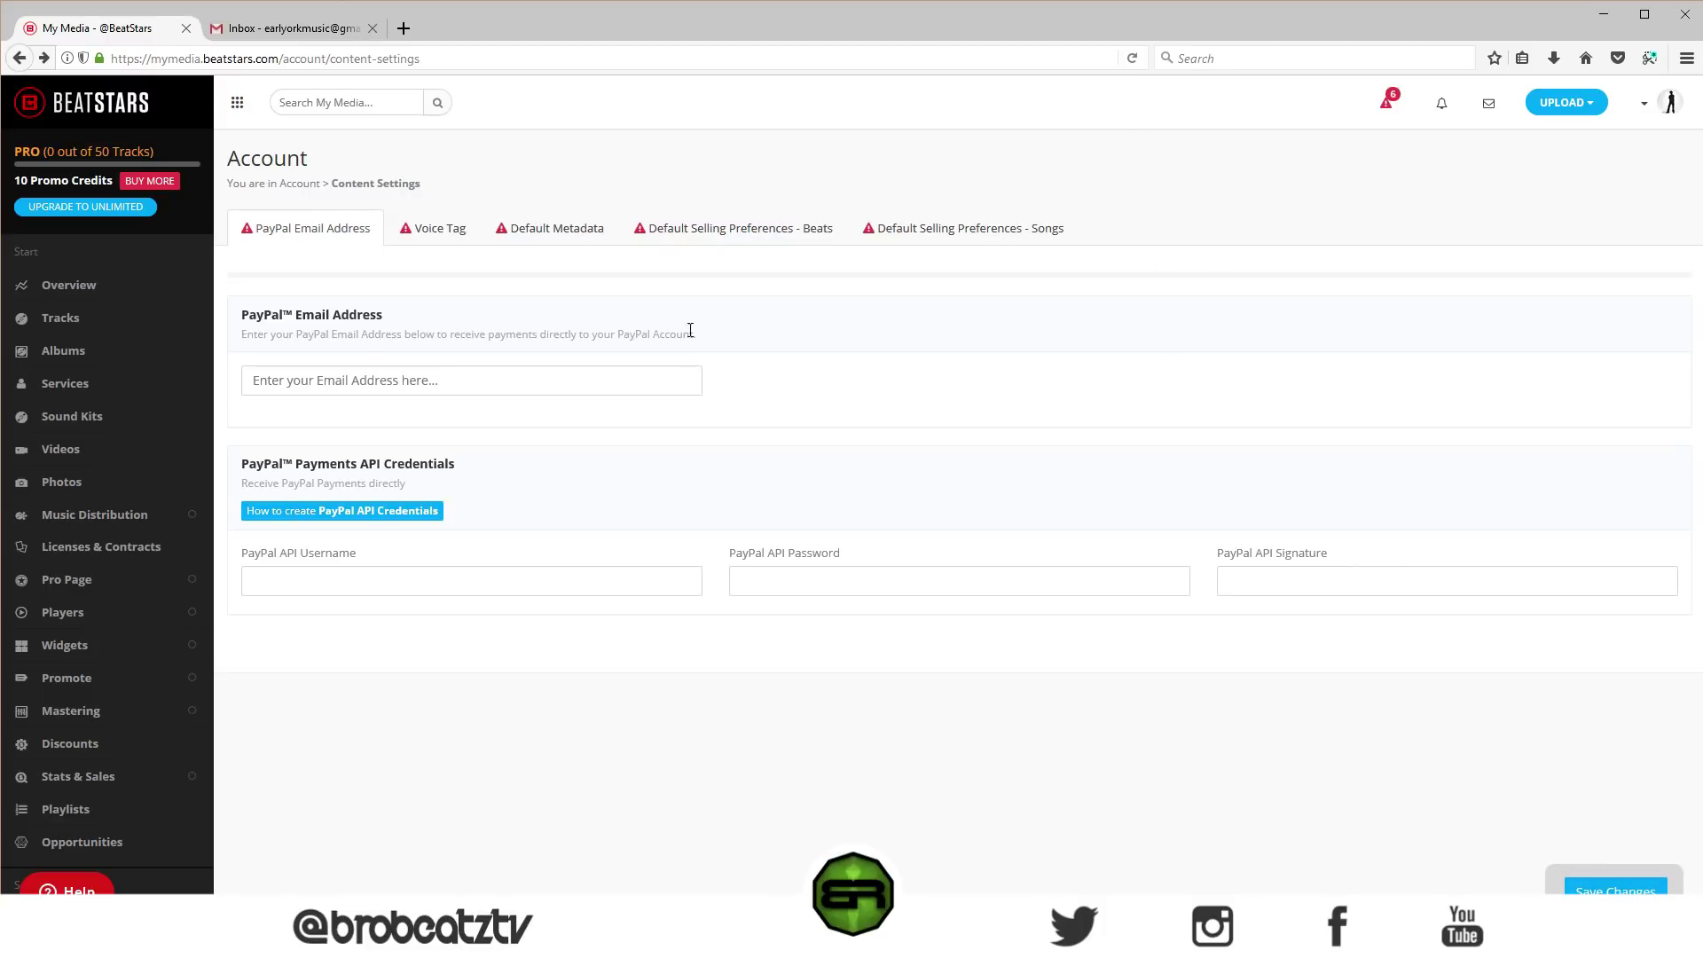
pyautogui.click(1634, 102)
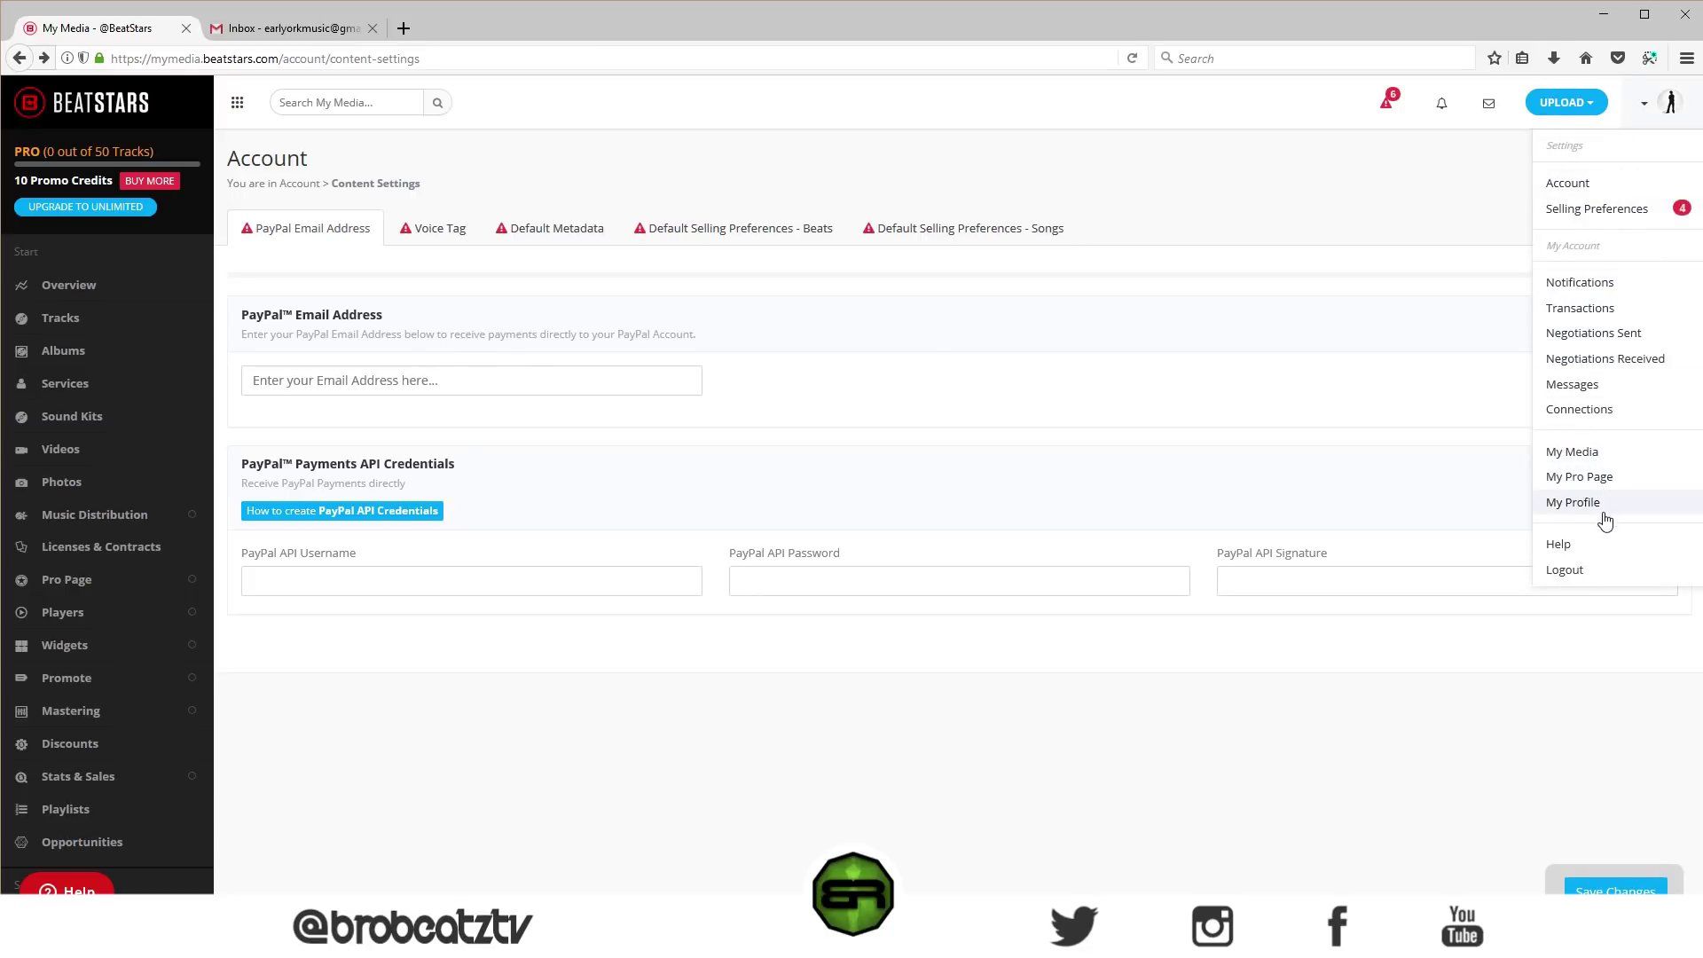
pyautogui.click(1413, 419)
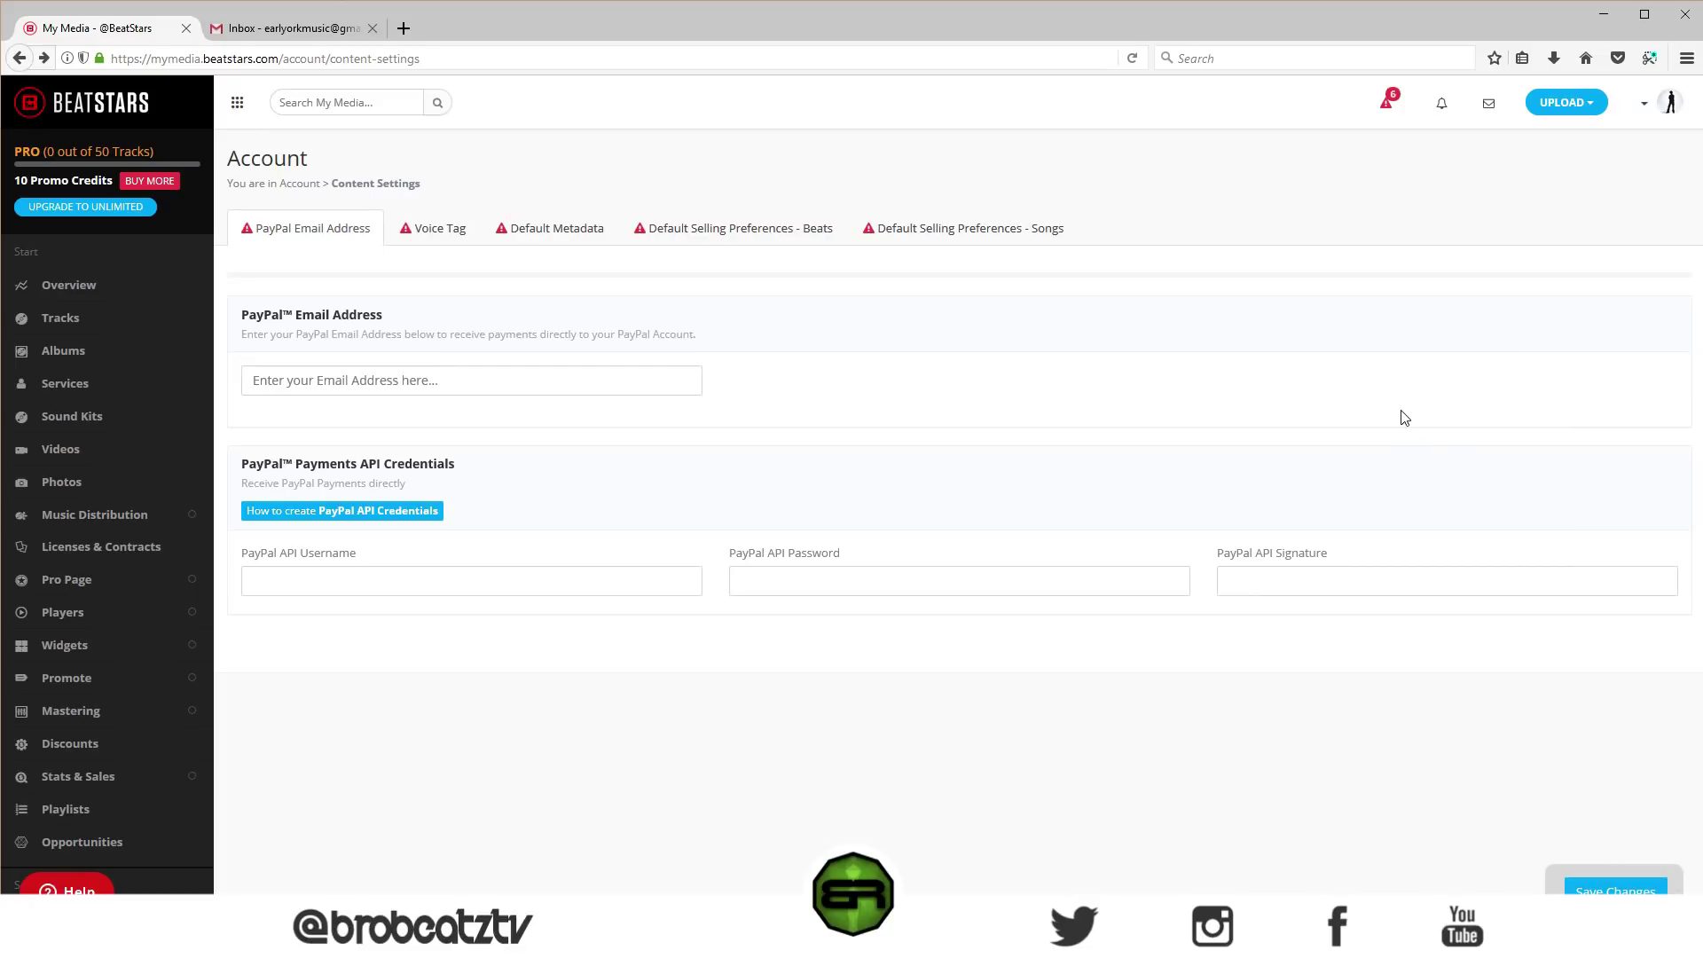